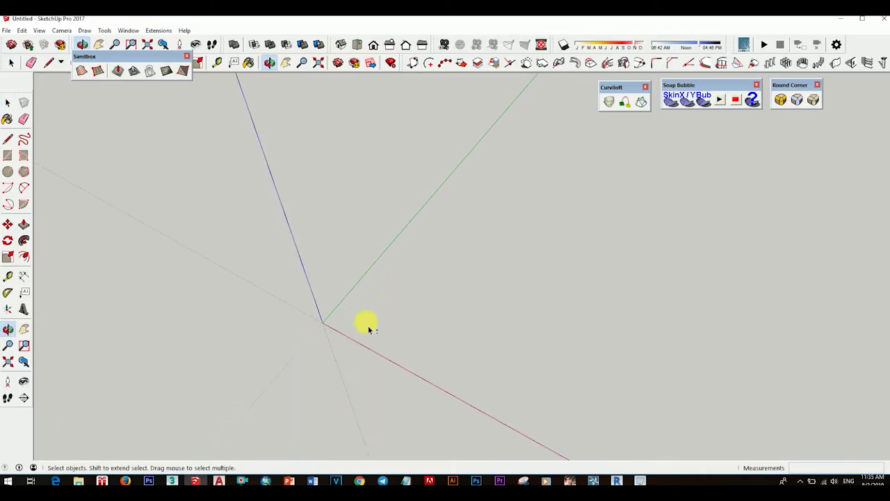
Orbit the empty model view around the origin axes.
left_click_drag(368, 322, 419, 313)
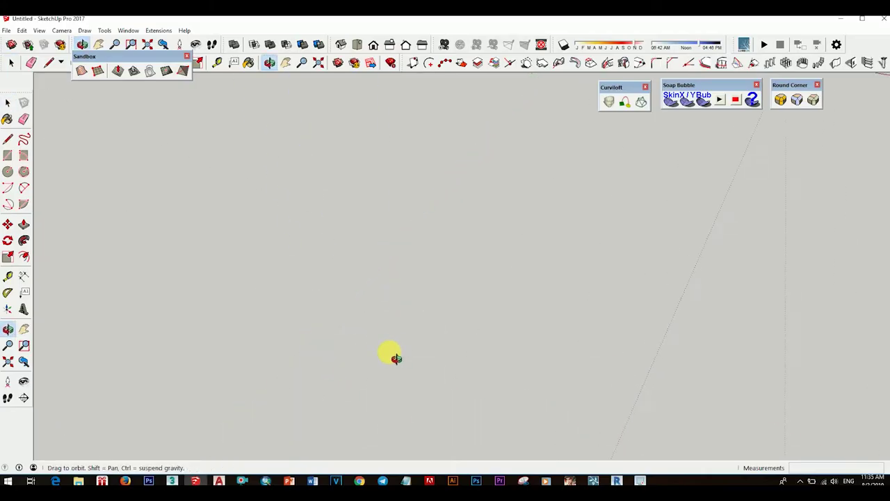
In Model Info > Units, set length to Decimal format in mm with 0mm precision.
mouse_move(395, 358)
left_mouse_down()
mouse_move(374, 366)
mouse_move(258, 354)
mouse_move(423, 324)
mouse_move(425, 354)
left_mouse_up()
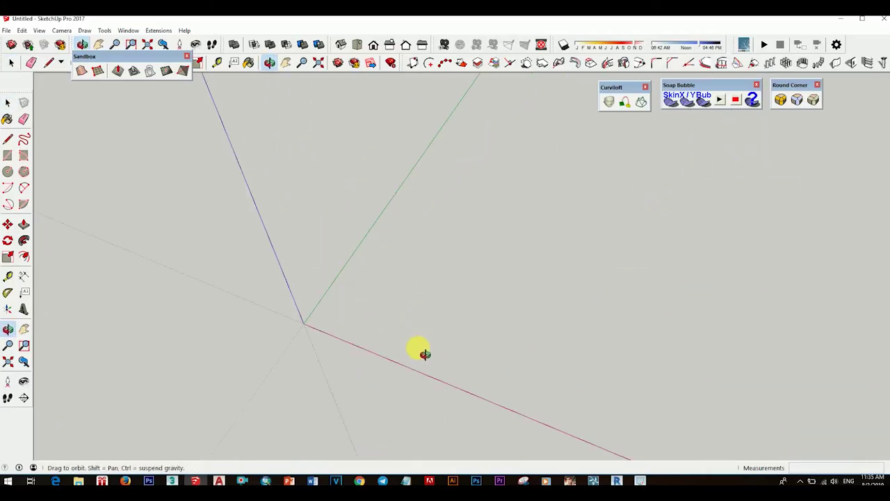
key("space")
left_click(128, 31)
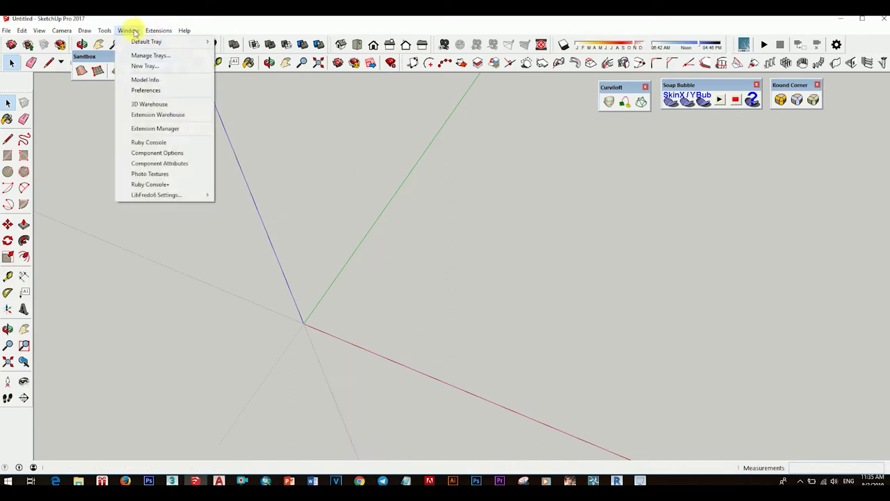
left_click(146, 80)
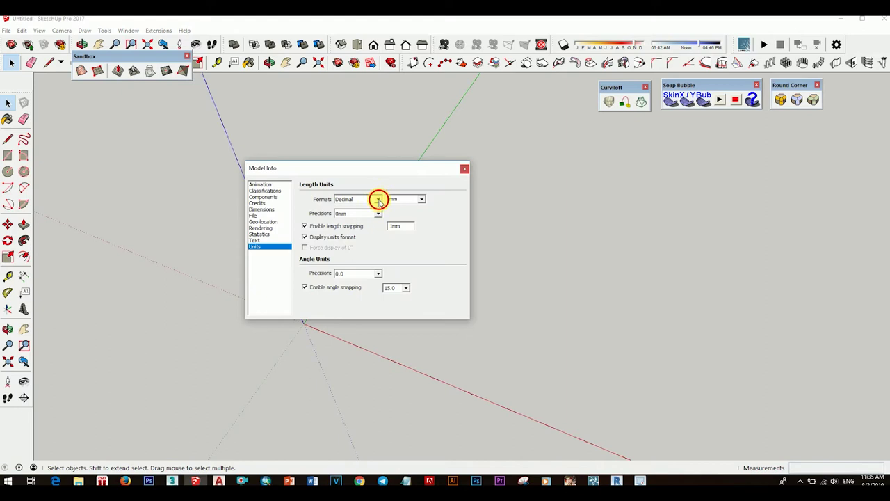
left_click(378, 201)
left_click(407, 215)
left_click(422, 200)
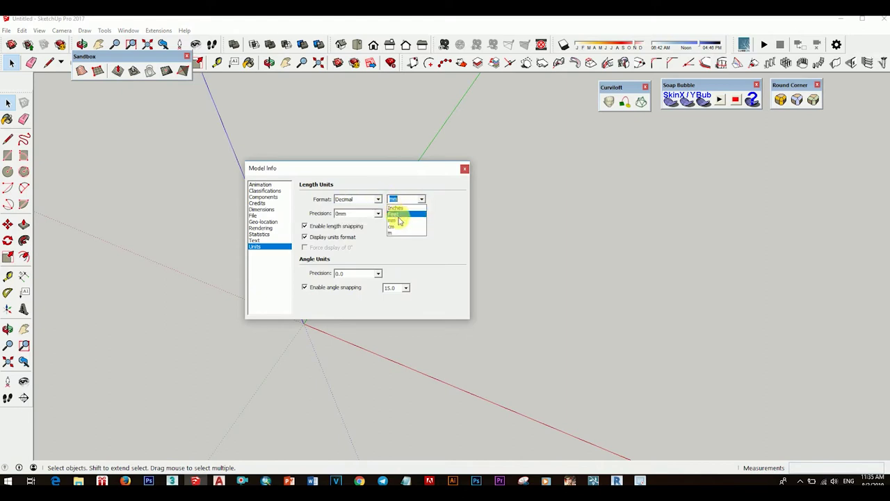
left_click(379, 213)
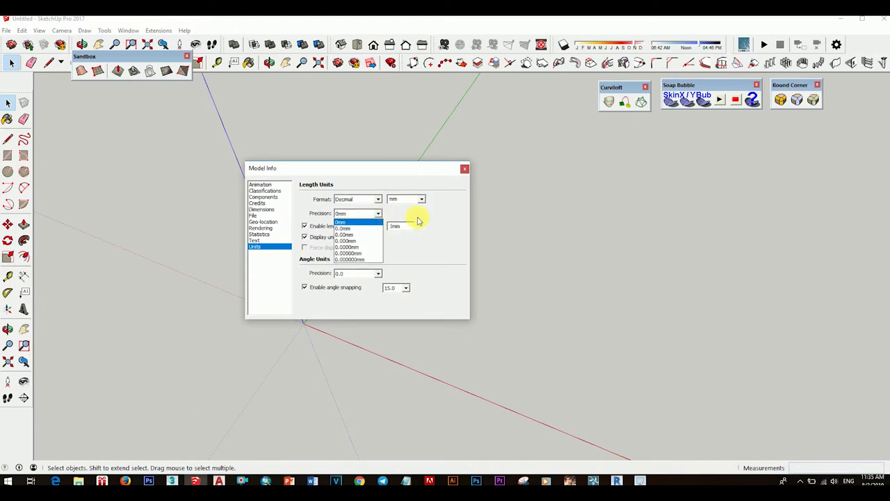
left_click(363, 225)
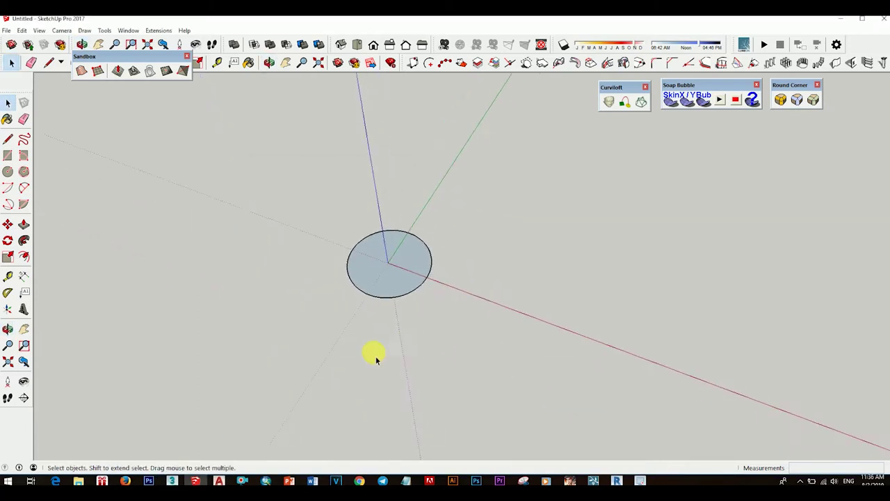
Move the circle to the right, off the origin.
mouse_move(375, 356)
middle_mouse_down()
mouse_move(407, 274)
mouse_move(449, 305)
middle_mouse_up()
key("m")
left_click_drag(392, 314, 459, 298)
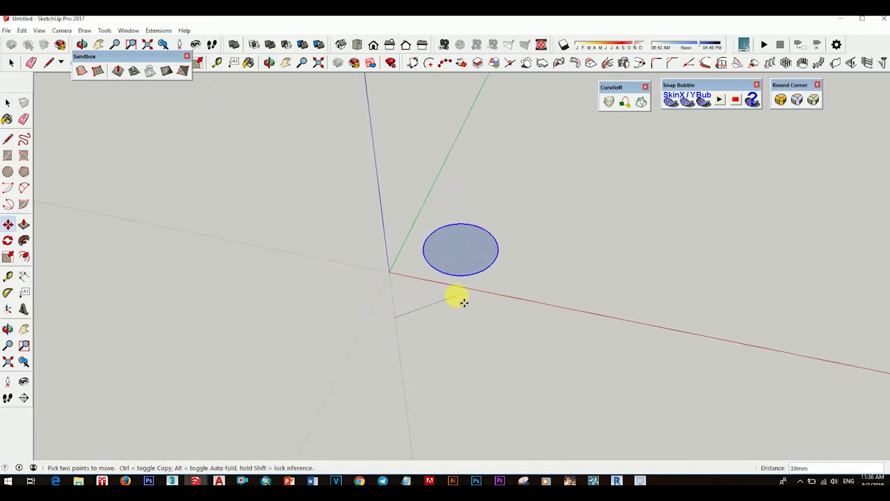
key("space")
Push/Pull the circle face up 10mm into a short cylinder.
middle_click_drag(453, 250, 457, 278)
scroll(446, 299, "up", 2)
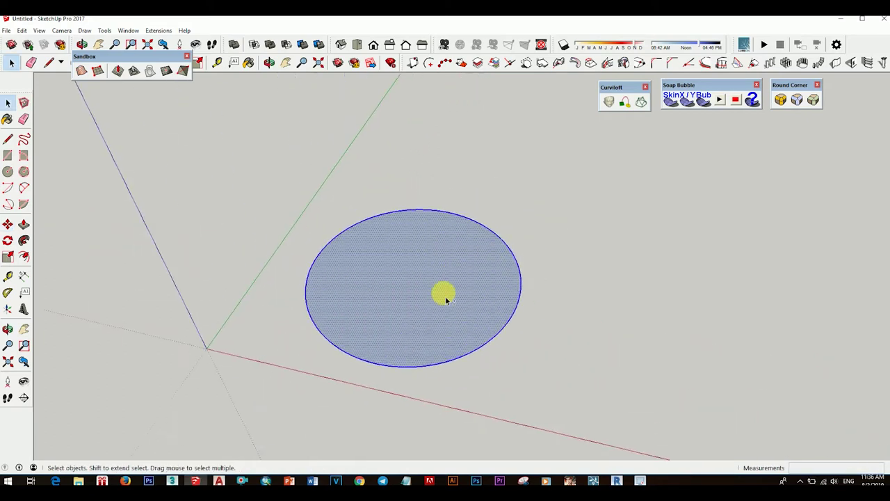
left_click(25, 225)
middle_click_drag(431, 317, 479, 241)
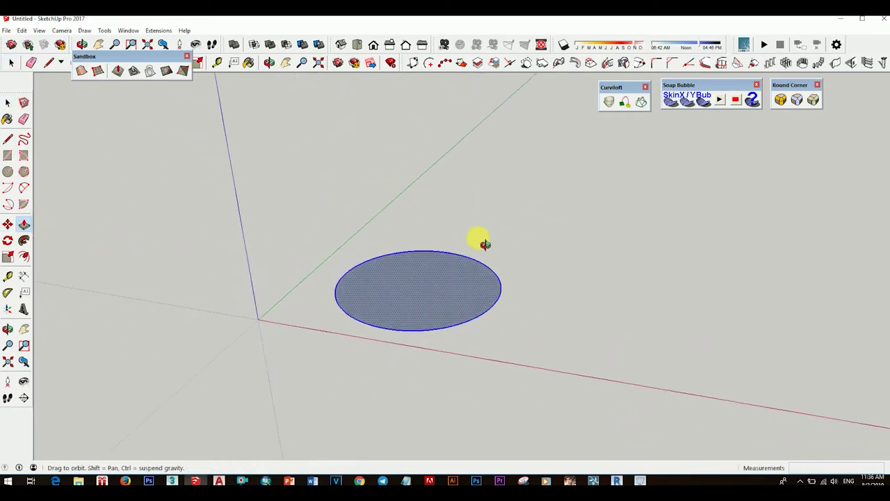
left_click_drag(438, 296, 447, 281)
type("10")
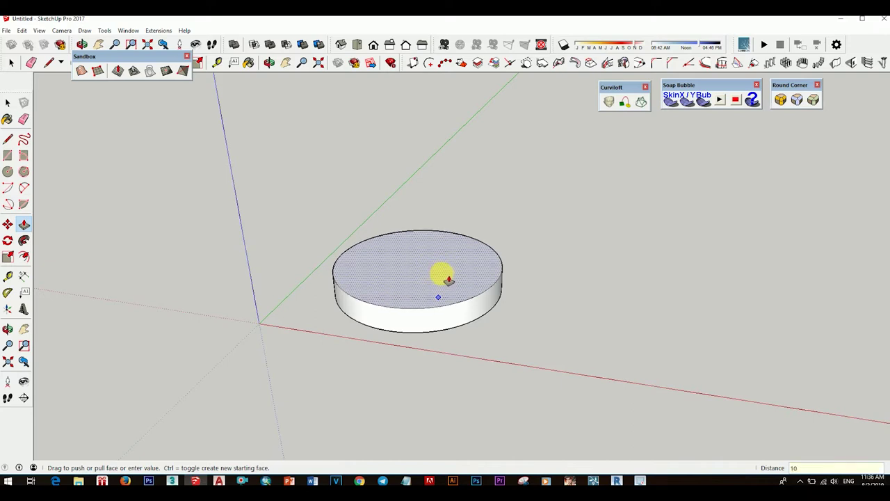
key("Return")
Raise the cylinder top to about 70mm and add a 3mm lip.
mouse_move(496, 308)
middle_mouse_down()
mouse_move(397, 183)
mouse_move(453, 253)
mouse_move(387, 347)
mouse_move(312, 294)
mouse_move(508, 338)
mouse_move(399, 174)
mouse_move(527, 223)
mouse_move(427, 301)
middle_mouse_up()
mouse_move(427, 301)
left_mouse_down()
mouse_move(427, 232)
mouse_move(439, 226)
mouse_move(434, 169)
left_mouse_up()
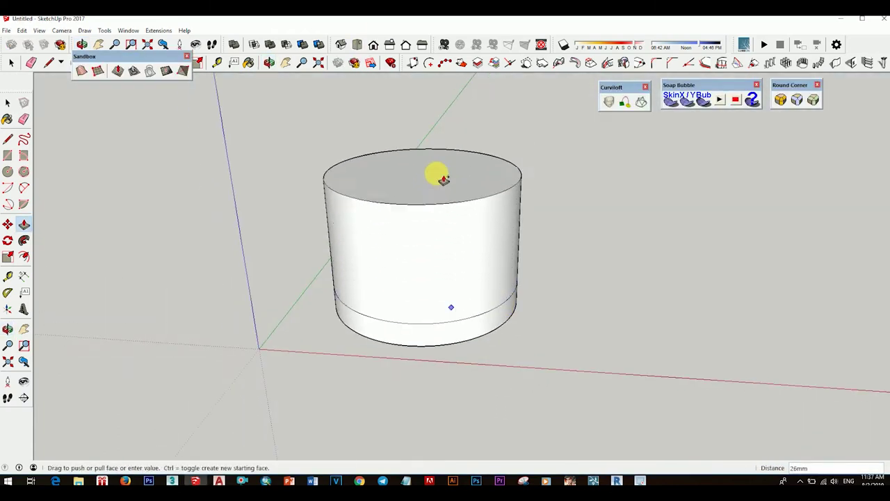
mouse_move(438, 175)
middle_mouse_down()
mouse_move(466, 146)
mouse_move(441, 272)
mouse_move(471, 173)
mouse_move(499, 140)
mouse_move(463, 204)
mouse_move(434, 206)
mouse_move(452, 219)
mouse_move(447, 392)
middle_mouse_up()
left_click(434, 206)
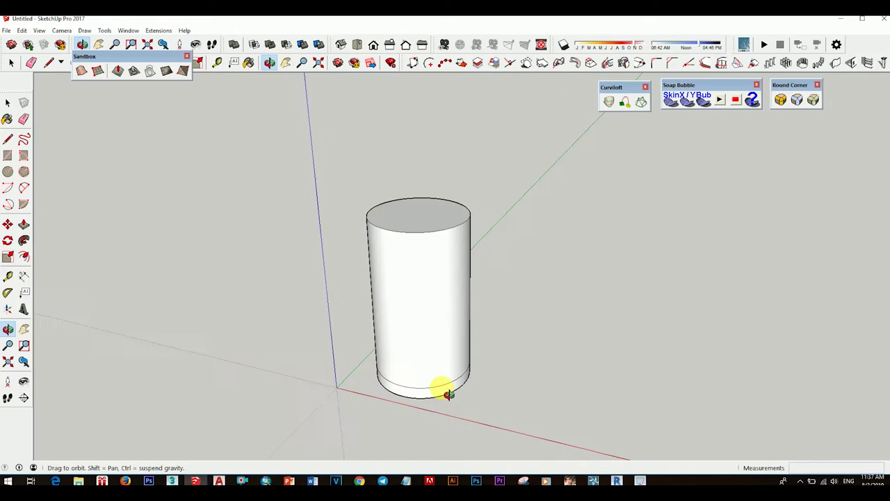
left_click(416, 222)
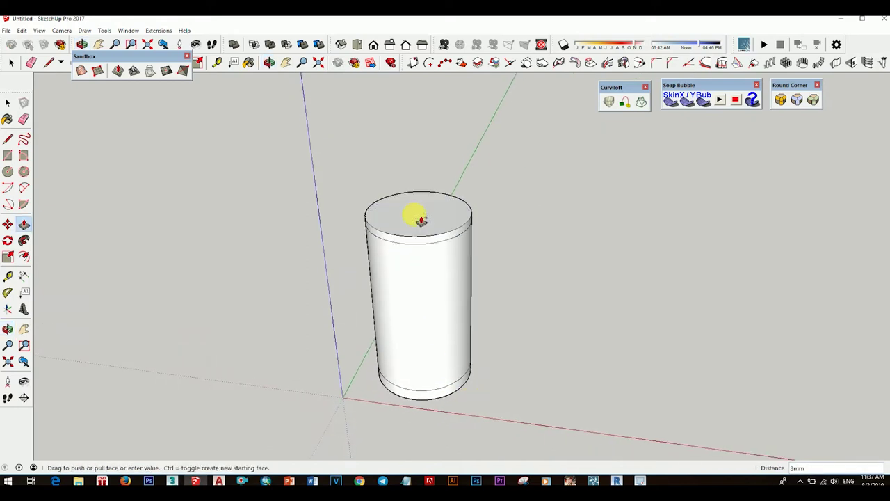
mouse_move(418, 208)
middle_mouse_down()
mouse_move(533, 149)
mouse_move(391, 128)
mouse_move(400, 254)
mouse_move(566, 285)
mouse_move(357, 298)
mouse_move(493, 201)
mouse_move(449, 266)
middle_mouse_up()
key("space")
scroll(464, 224, "up", 2)
scroll(427, 294, "up", 3)
scroll(461, 287, "up", 2)
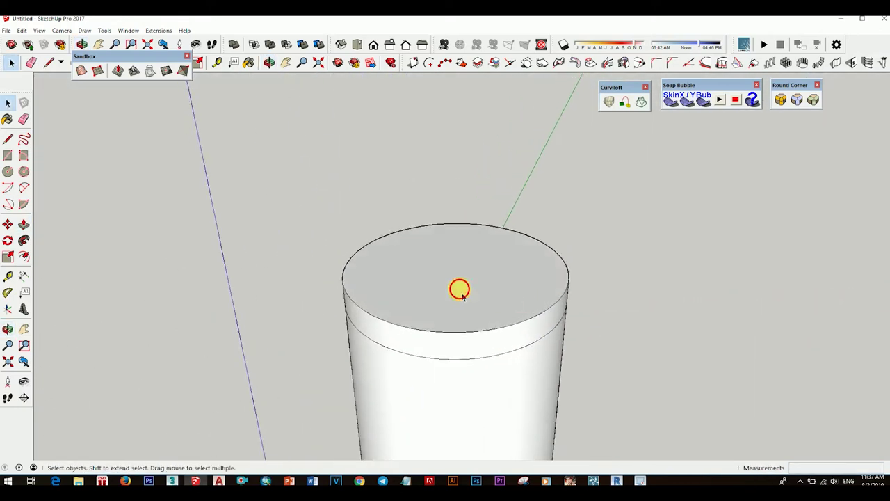
left_click(461, 288)
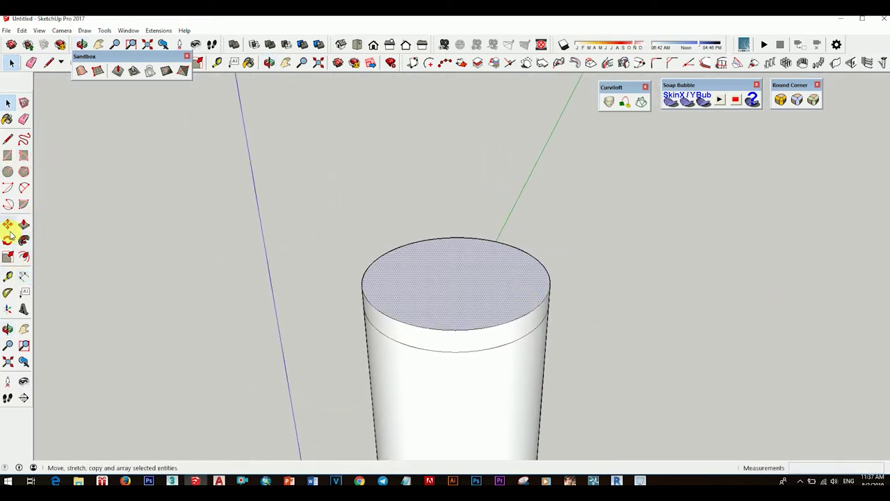
left_click(10, 259)
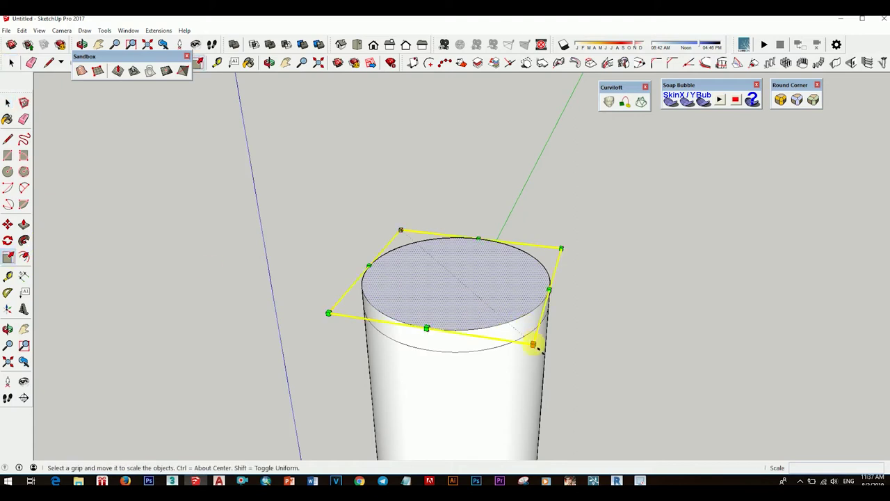
left_click_drag(534, 346, 522, 333)
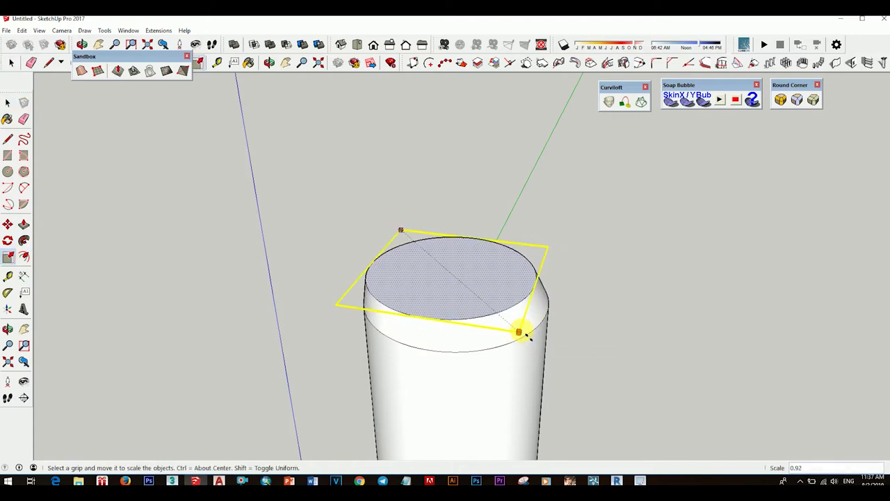
middle_click_drag(413, 348, 578, 299)
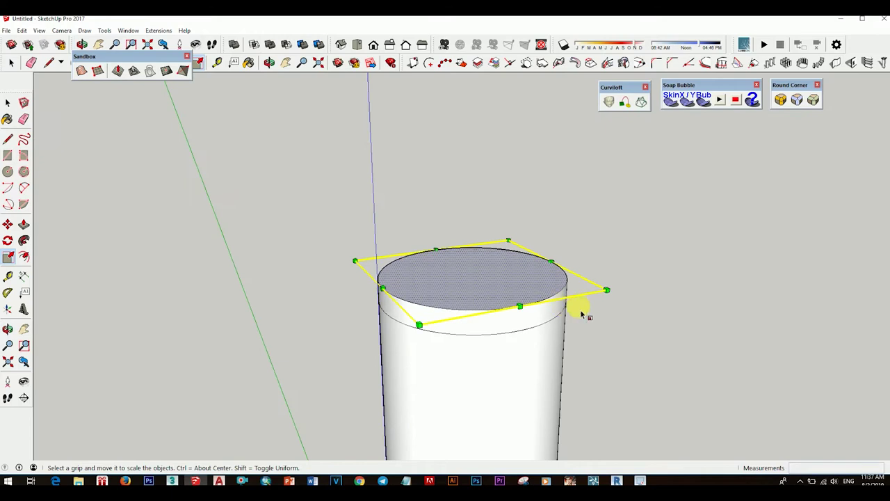
left_click_drag(615, 296, 562, 290)
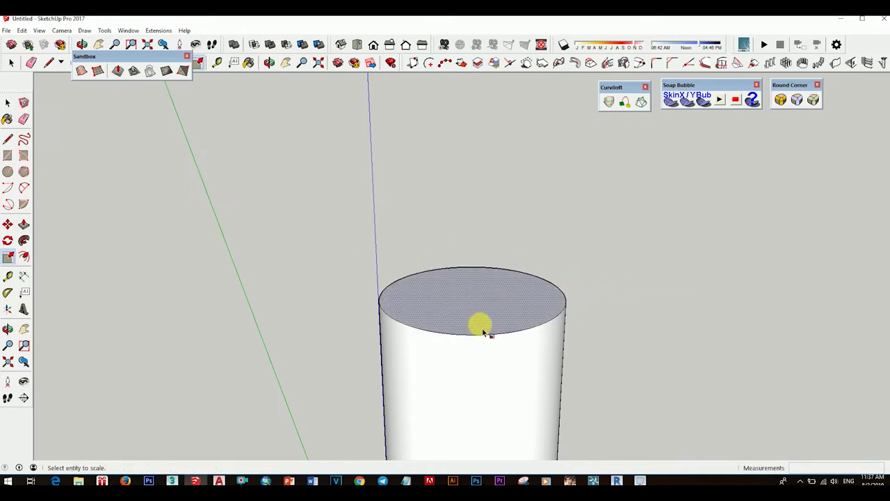
mouse_move(477, 324)
middle_mouse_down()
mouse_move(573, 357)
mouse_move(494, 348)
middle_mouse_up()
left_click(495, 343)
mouse_move(556, 338)
middle_mouse_down()
mouse_move(510, 308)
mouse_move(500, 314)
middle_mouse_up()
key("space")
left_click(487, 308)
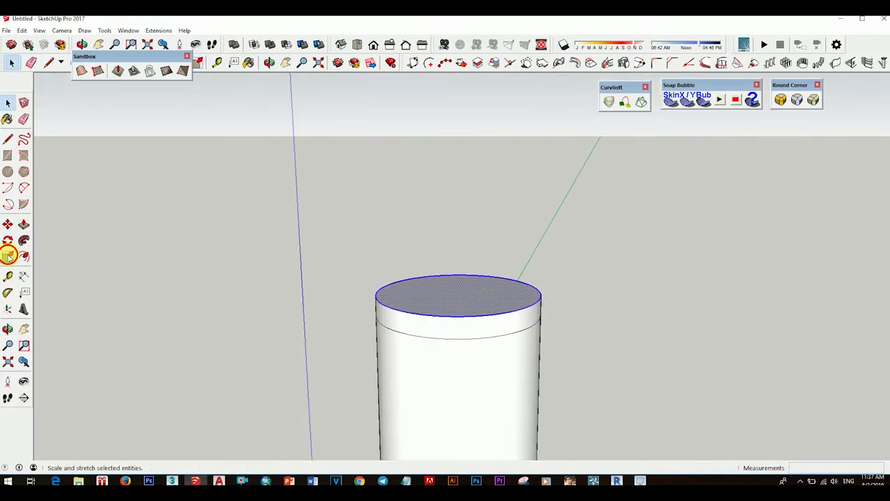
left_click(8, 256)
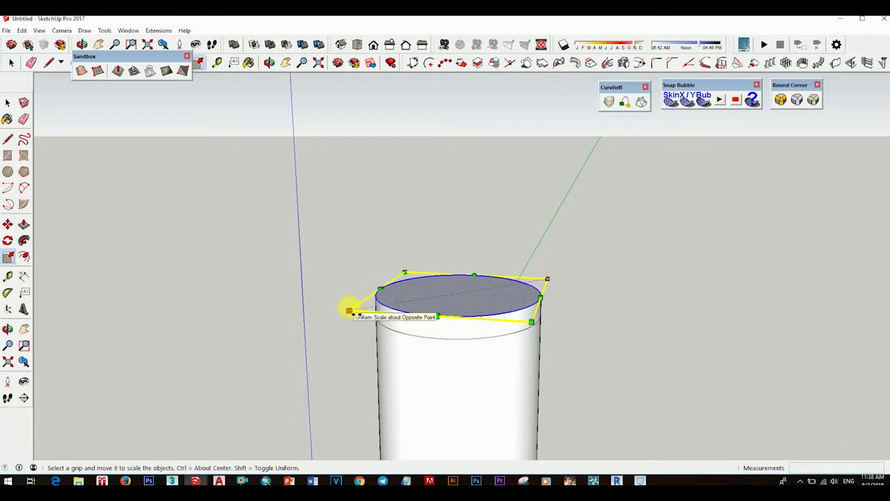
left_click_drag(351, 313, 417, 296)
key("Escape")
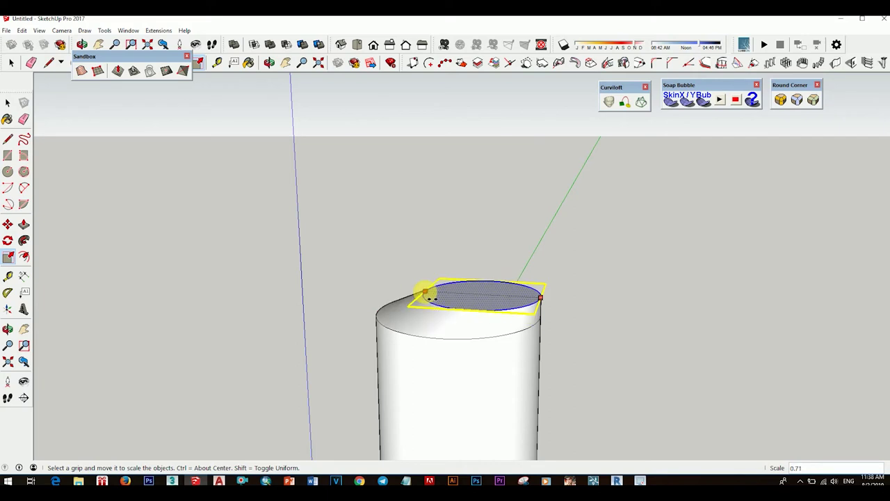
key("Escape")
scroll(473, 312, "up", 2)
key("space")
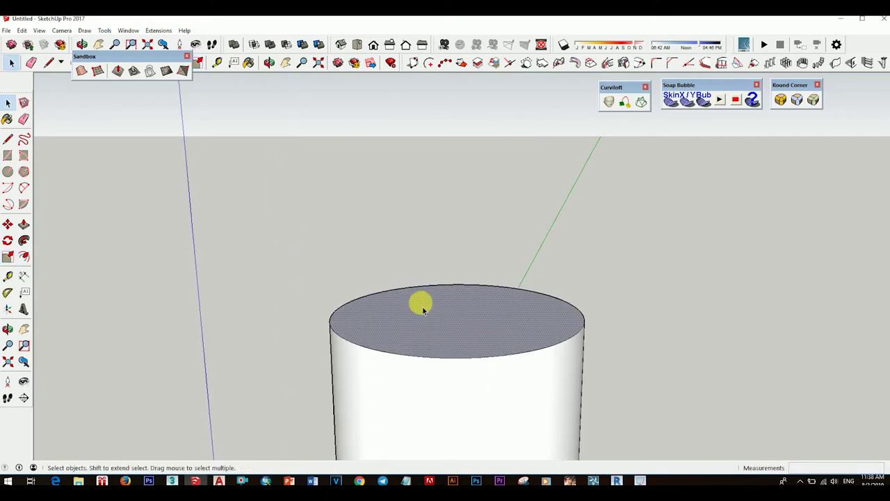
key("ctrl+z")
scroll(425, 306, "down", 2)
scroll(424, 303, "down", 3)
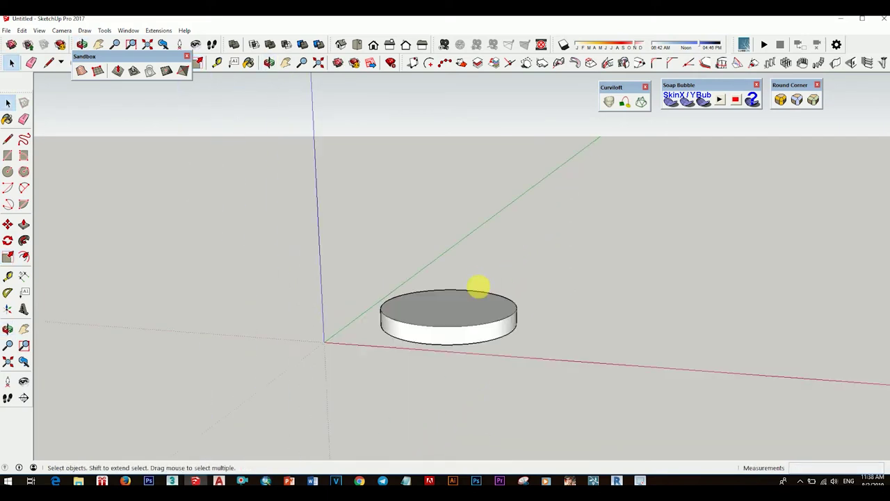
scroll(487, 299, "down", 2)
key("ctrl+y")
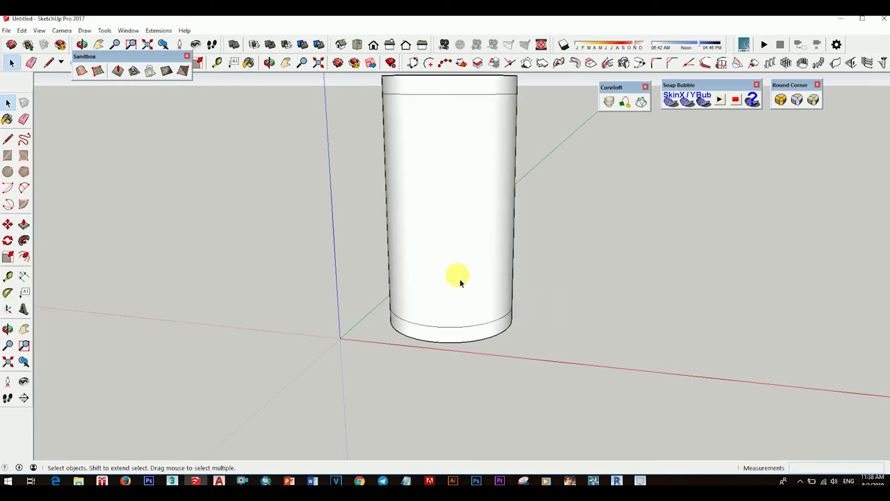
Start scaling the cylinder's top face, then cancel the distorted result.
middle_click_drag(457, 278, 446, 108)
middle_click_drag(622, 255, 493, 210)
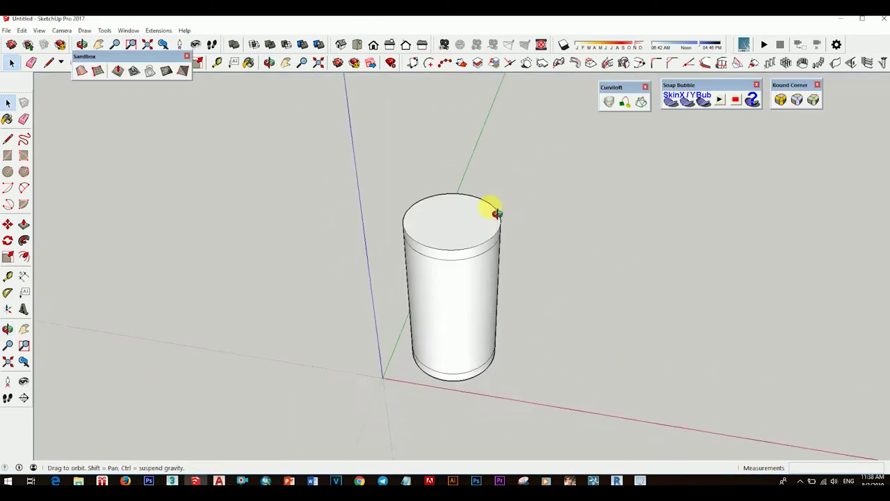
key("s")
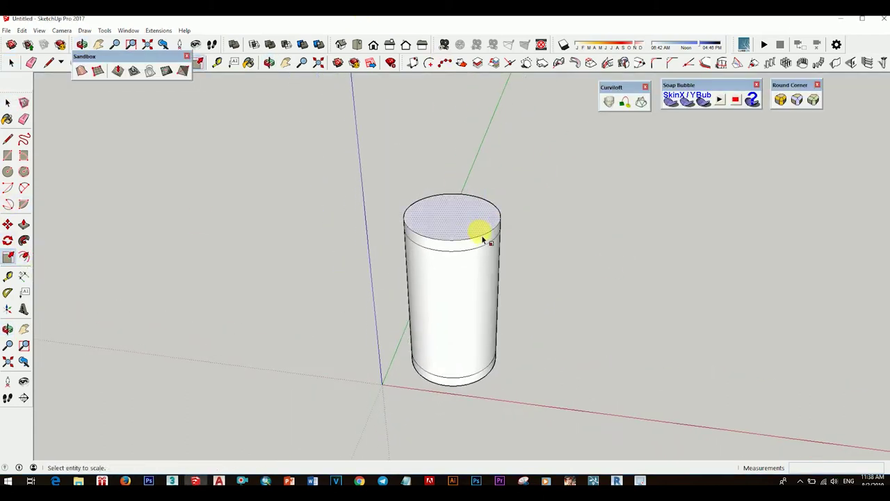
left_click(482, 237)
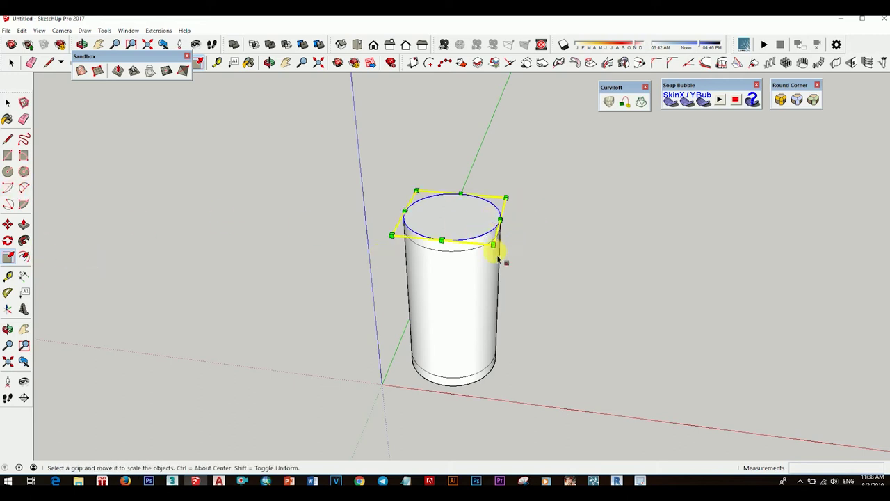
mouse_move(498, 252)
left_mouse_down()
mouse_move(491, 242)
mouse_move(500, 248)
mouse_move(392, 229)
left_mouse_up()
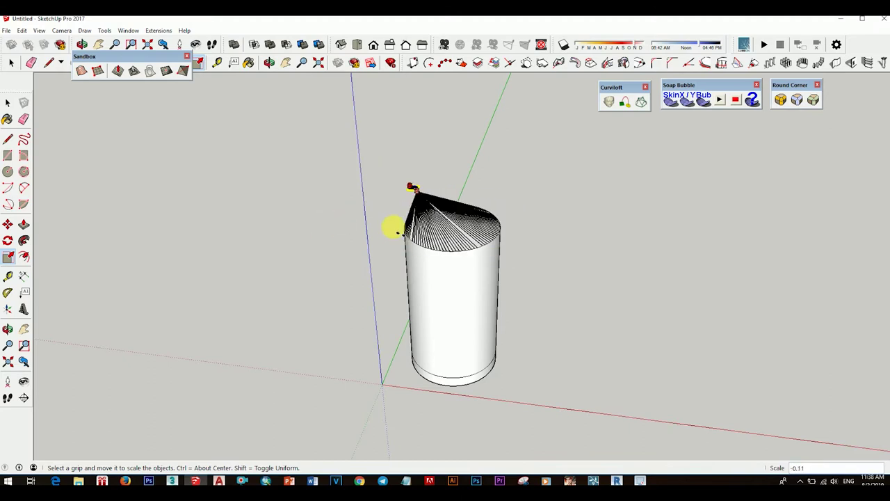
key("Escape")
Scale the top face about its centre to about 0.89 and check the taper.
scroll(372, 283, "down", 1)
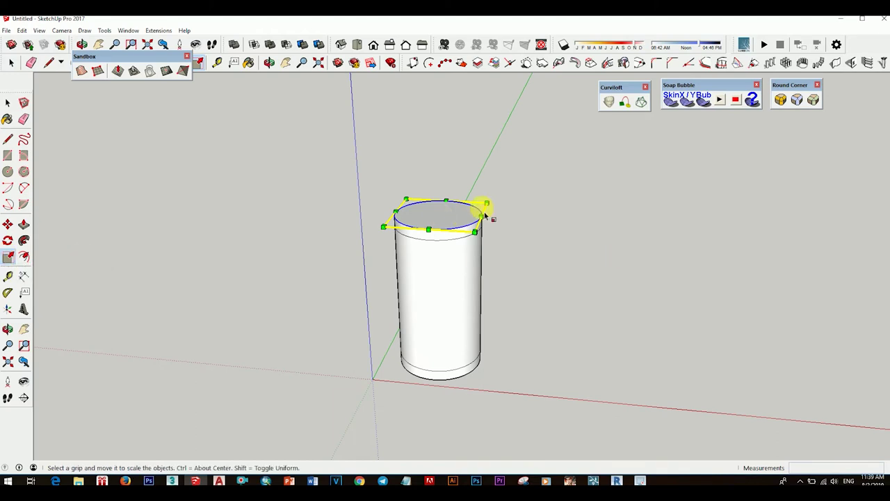
scroll(480, 207, "up", 2)
scroll(473, 212, "up", 2)
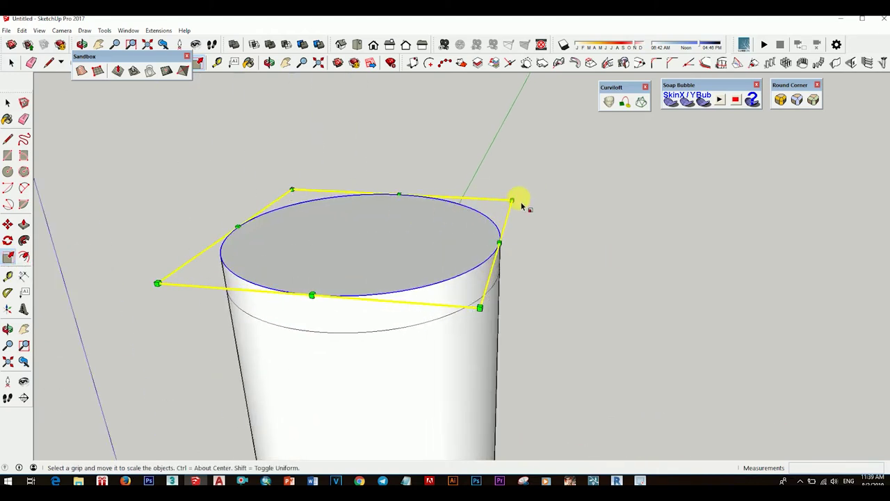
mouse_move(512, 201)
middle_mouse_down()
mouse_move(454, 119)
mouse_move(496, 186)
middle_mouse_up()
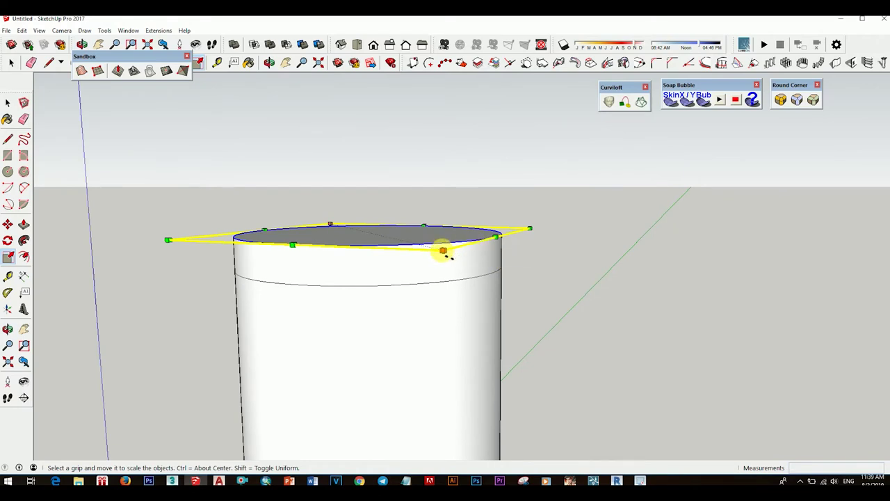
left_click_drag(443, 250, 416, 243, "ctrl")
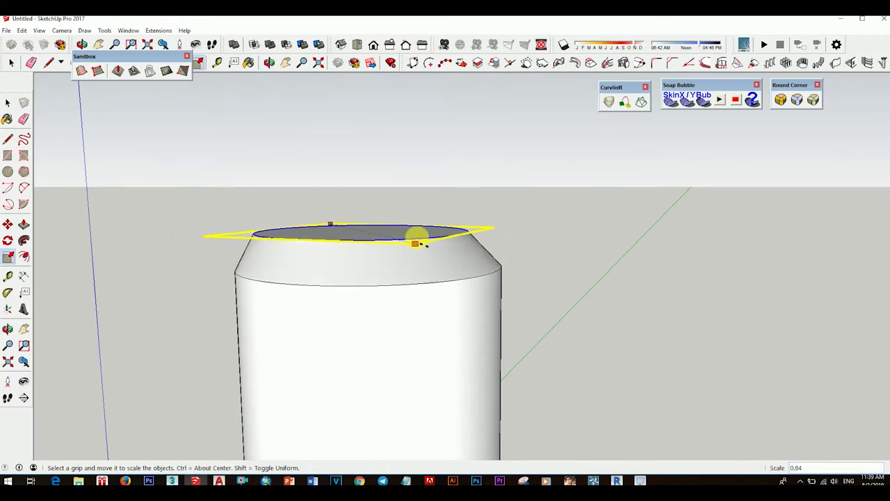
left_click_drag(415, 243, 352, 229, "ctrl")
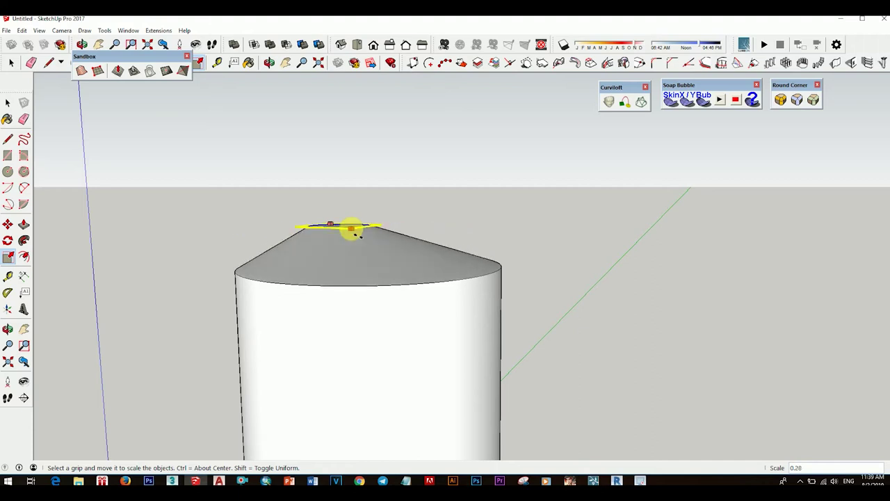
mouse_move(352, 229)
middle_mouse_down()
mouse_move(475, 316)
mouse_move(532, 318)
middle_mouse_up()
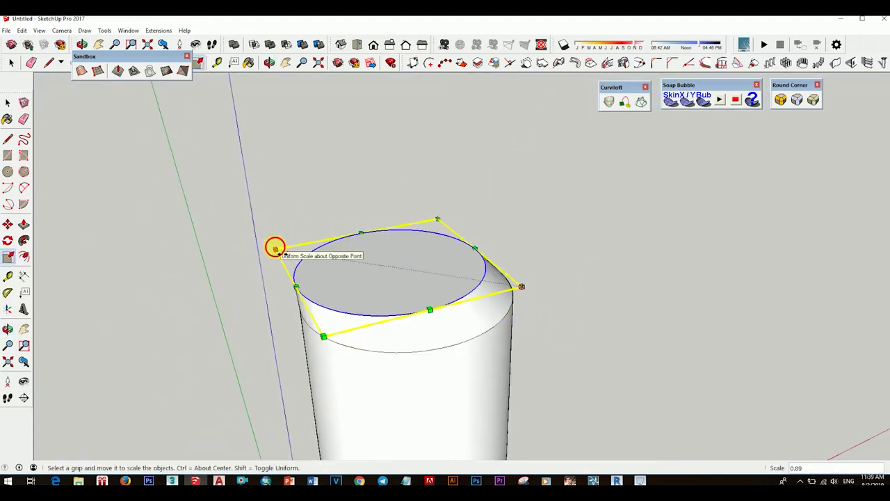
left_click_drag(275, 248, 310, 256)
mouse_move(310, 257)
middle_mouse_down()
mouse_move(255, 318)
mouse_move(190, 175)
middle_mouse_up()
mouse_move(453, 239)
middle_mouse_down()
mouse_move(590, 287)
mouse_move(522, 312)
mouse_move(493, 294)
middle_mouse_up()
Orbit and zoom around the cylinder to bring its bottom face into view.
scroll(547, 317, "down", 3)
mouse_move(546, 318)
middle_mouse_down()
mouse_move(486, 172)
mouse_move(468, 244)
middle_mouse_up()
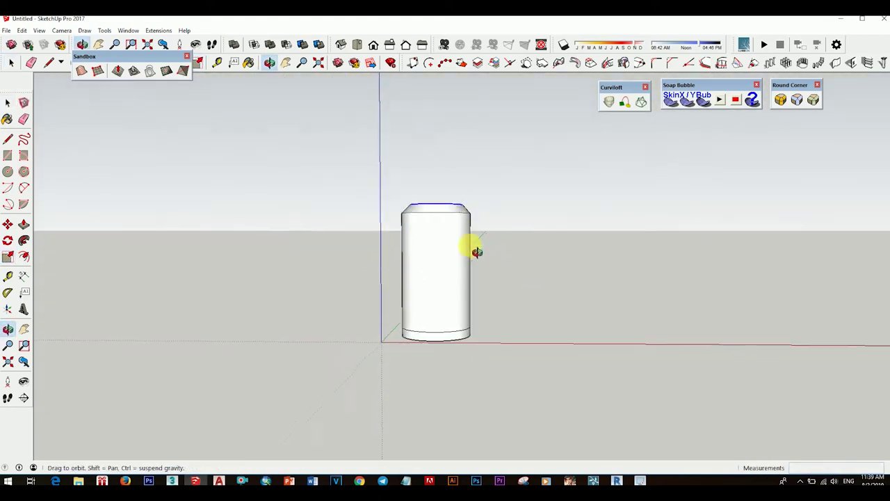
scroll(543, 288, "up", 2)
middle_click_drag(543, 288, 501, 301)
scroll(489, 337, "up", 3)
scroll(487, 334, "down", 1)
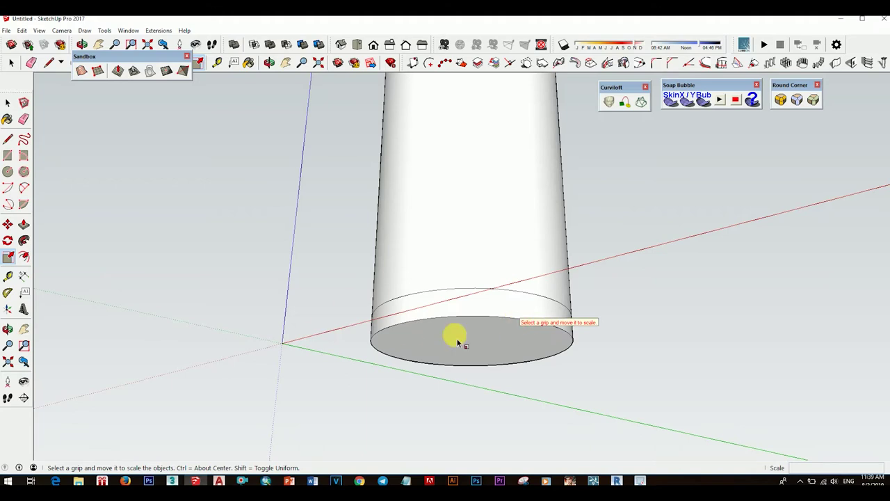
scroll(456, 339, "down", 3)
mouse_move(457, 339)
middle_mouse_down()
mouse_move(478, 254)
mouse_move(495, 292)
mouse_move(473, 411)
middle_mouse_up()
key("space")
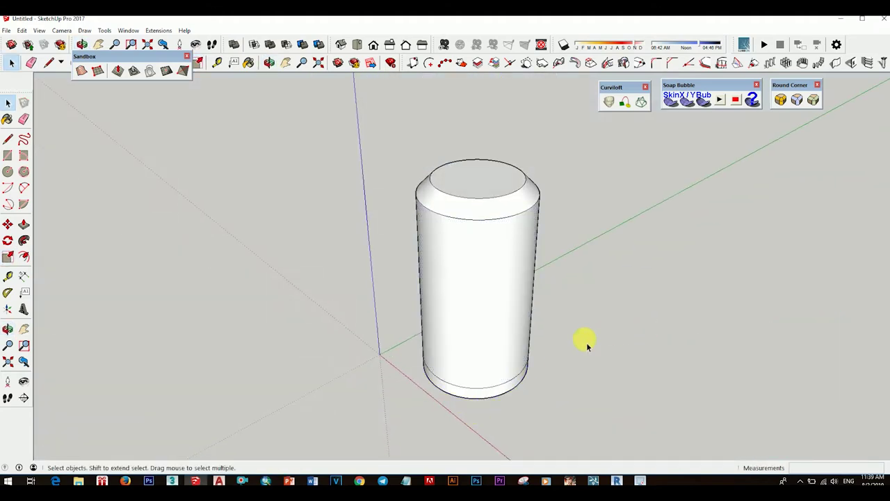
mouse_move(586, 343)
middle_mouse_down()
mouse_move(675, 209)
mouse_move(493, 319)
mouse_move(445, 334)
mouse_move(282, 285)
middle_mouse_up()
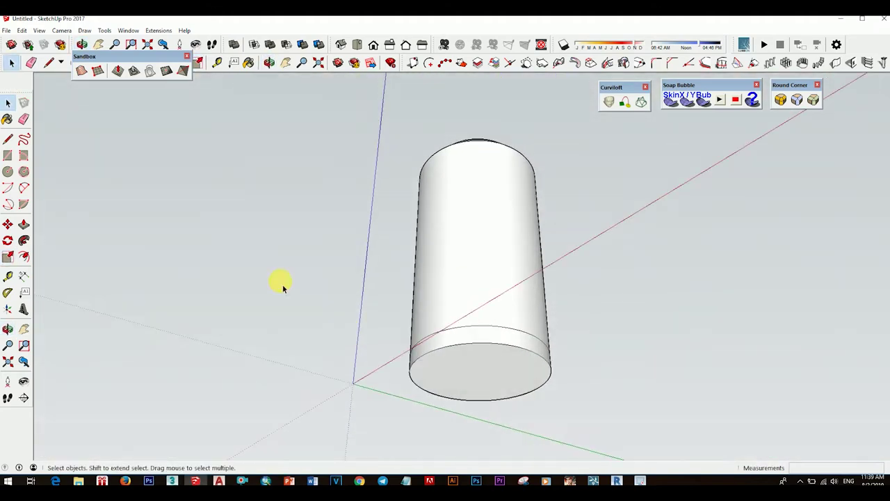
Scale the bottom circle down to about 0.95 and return to Select.
left_click(16, 256)
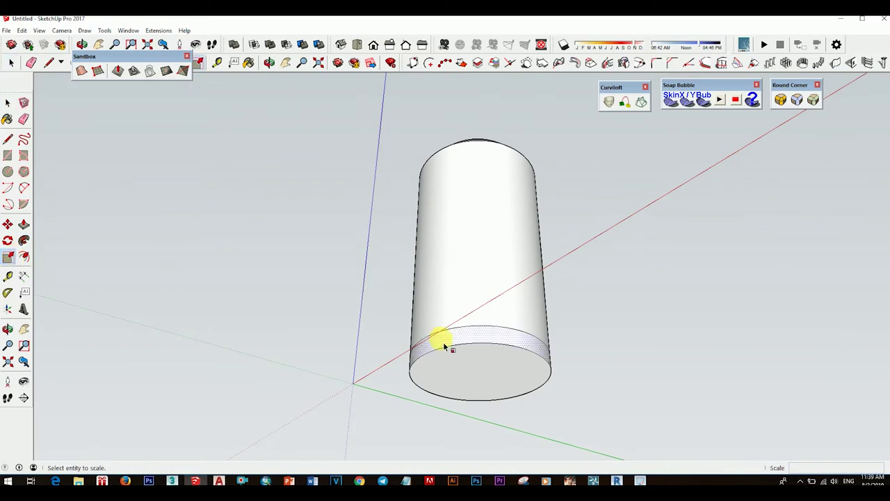
left_click(494, 348)
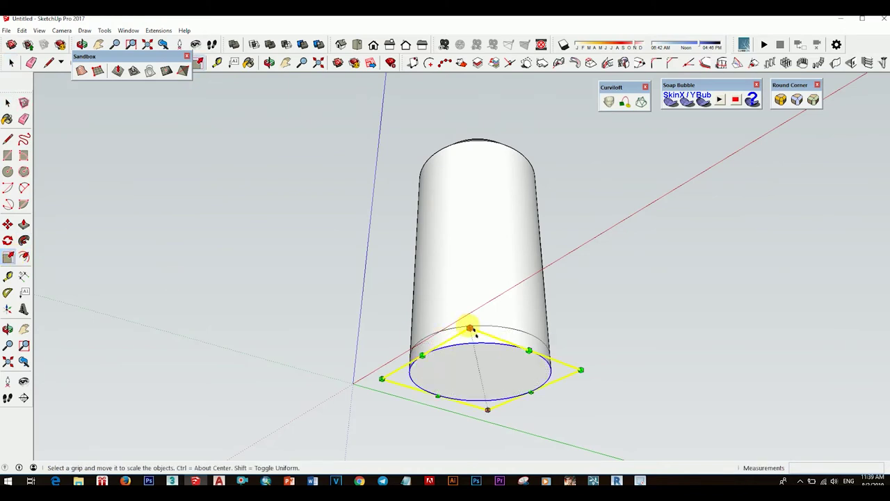
mouse_move(471, 332)
middle_mouse_down()
mouse_move(652, 411)
mouse_move(447, 425)
mouse_move(486, 461)
mouse_move(382, 398)
middle_mouse_up()
left_click_drag(374, 381, 385, 385)
mouse_move(384, 385)
middle_mouse_down()
mouse_move(431, 278)
mouse_move(461, 240)
mouse_move(423, 334)
mouse_move(607, 293)
mouse_move(496, 407)
mouse_move(377, 369)
mouse_move(582, 379)
mouse_move(533, 338)
middle_mouse_up()
key("space")
scroll(556, 338, "down", 3)
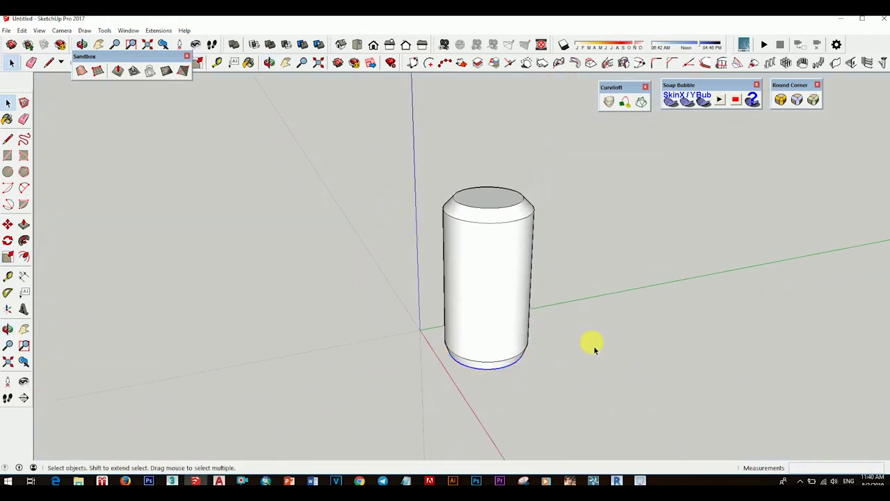
mouse_move(592, 344)
middle_mouse_down()
mouse_move(540, 369)
mouse_move(517, 288)
mouse_move(521, 237)
mouse_move(390, 369)
mouse_move(477, 278)
mouse_move(517, 358)
mouse_move(491, 363)
mouse_move(498, 367)
middle_mouse_up()
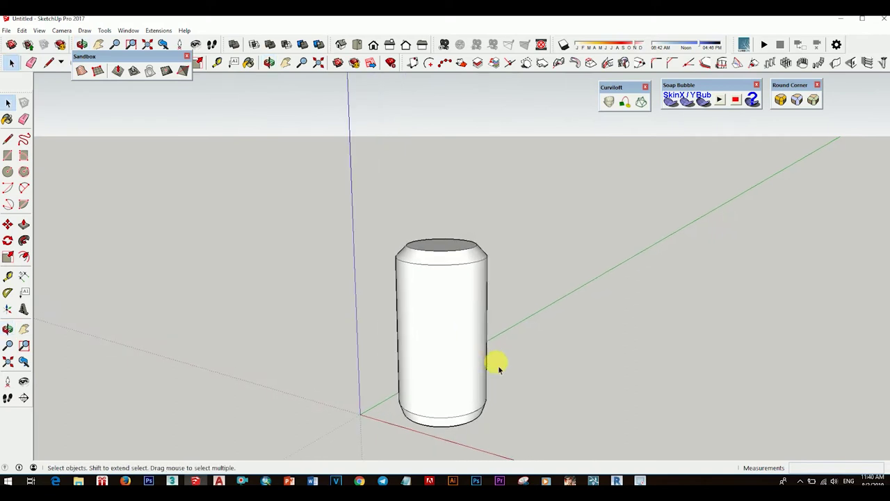
Start a File > Import and browse to the Desktop's cocacola folder.
left_click(5, 31)
left_click(6, 30)
left_click(5, 30)
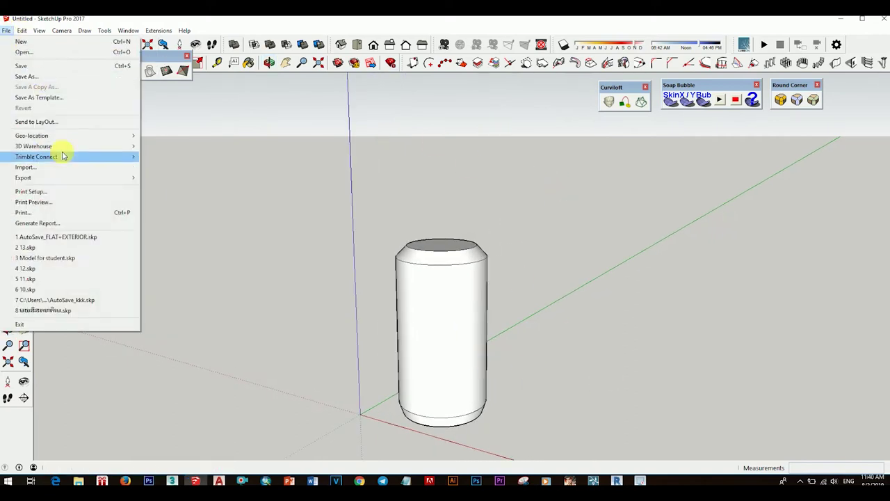
left_click(275, 202)
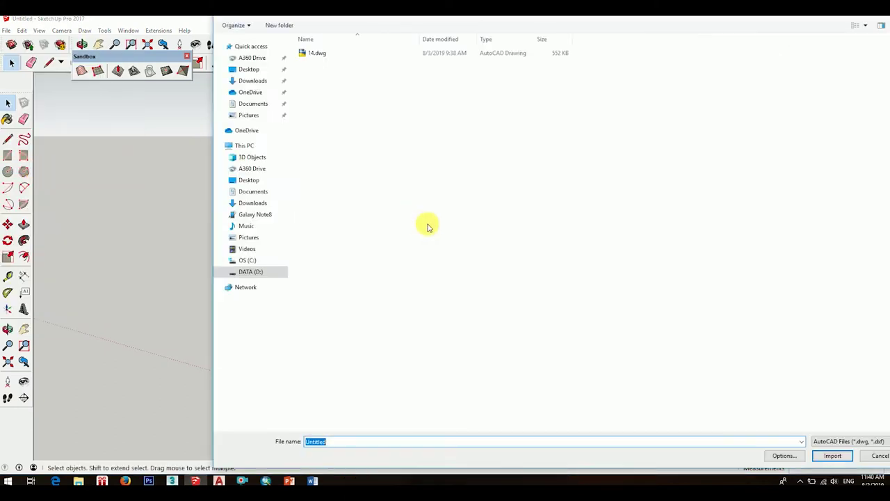
left_click(289, 72)
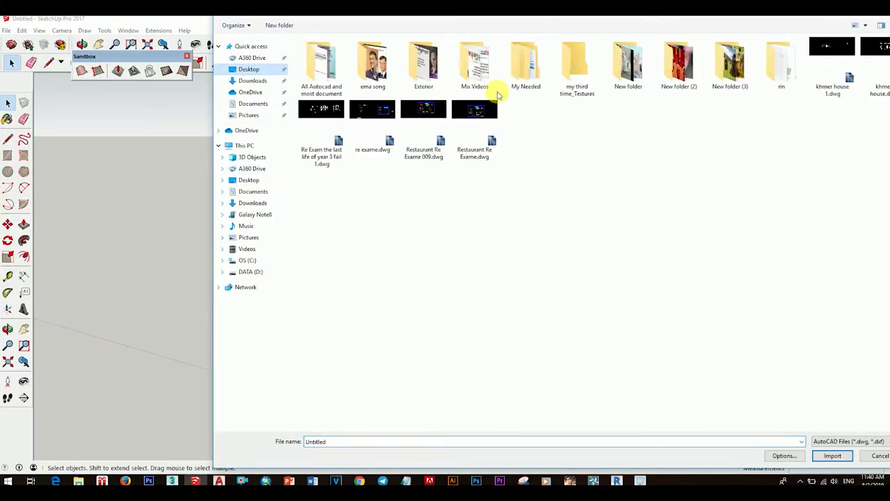
double_click(423, 64)
double_click(332, 72)
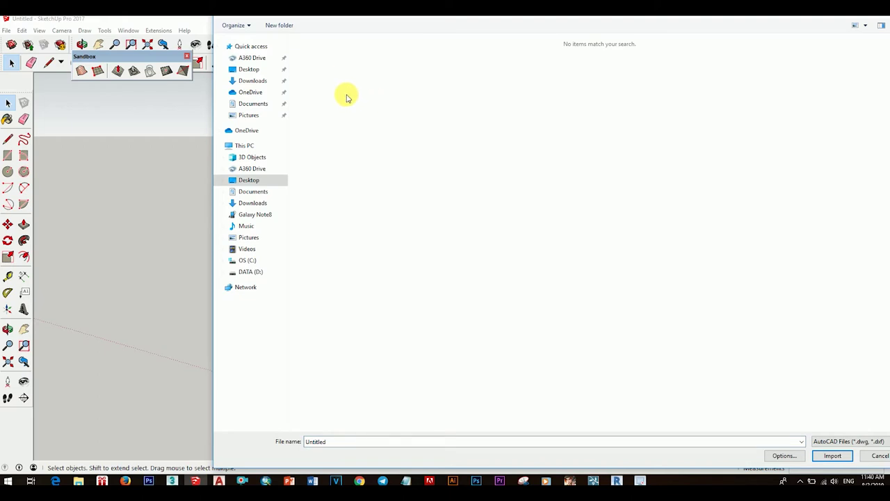
Import the JPEG 1.jpg and place it upright beside the can, base to top.
left_click(860, 443)
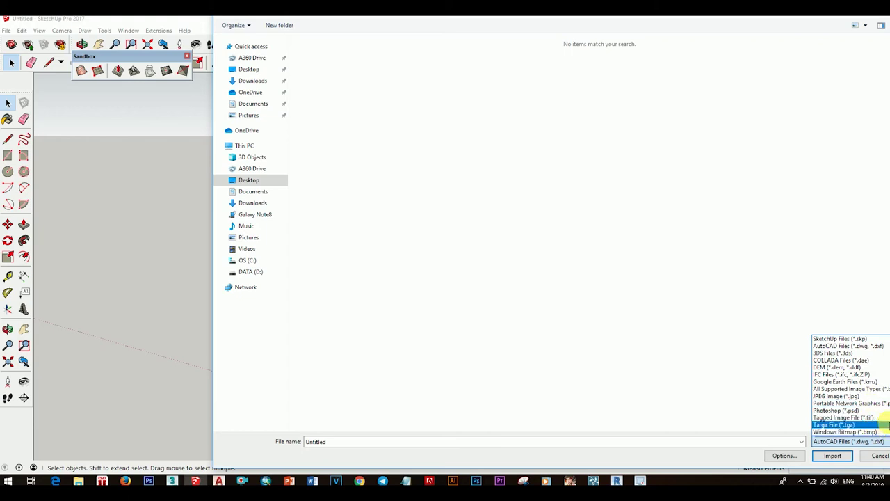
left_click(884, 404)
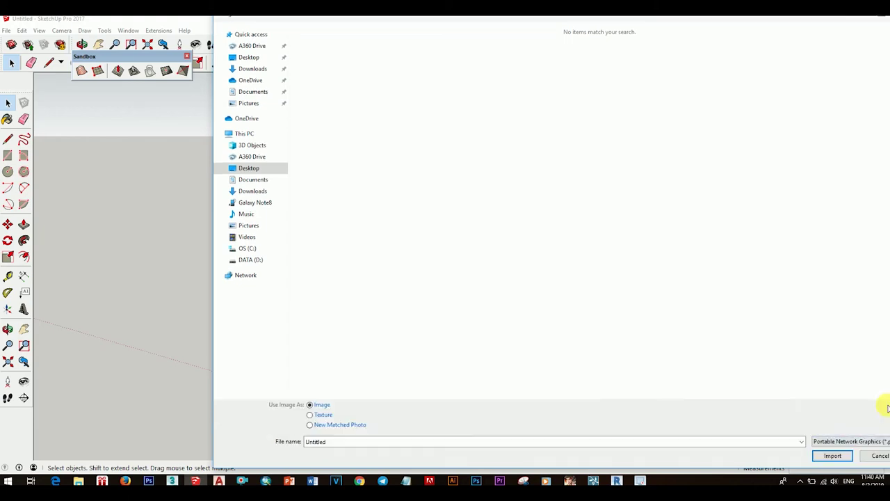
left_click(857, 444)
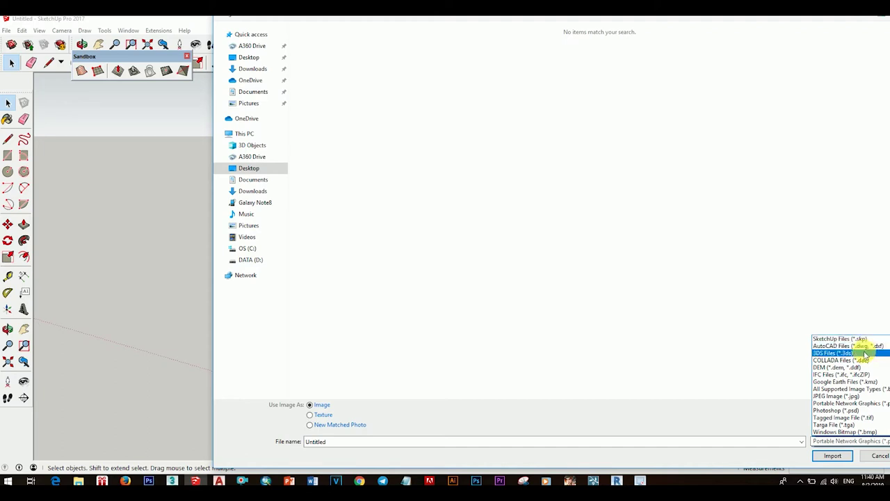
left_click(857, 395)
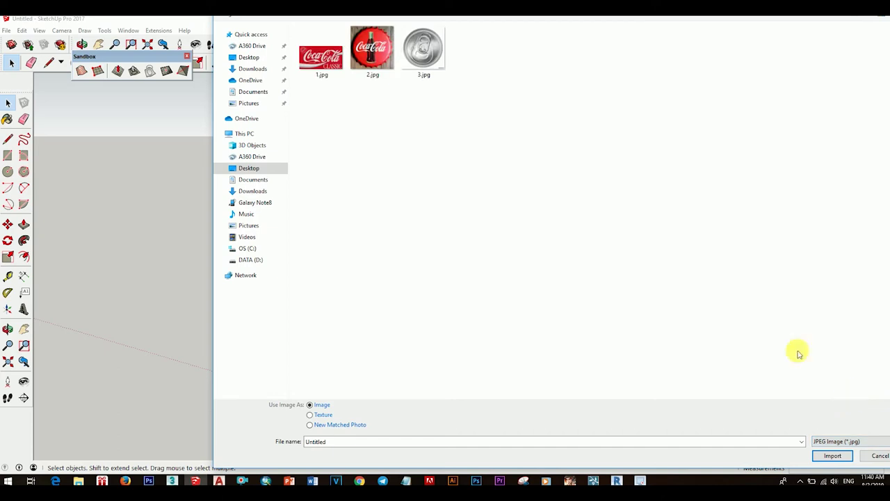
double_click(324, 65)
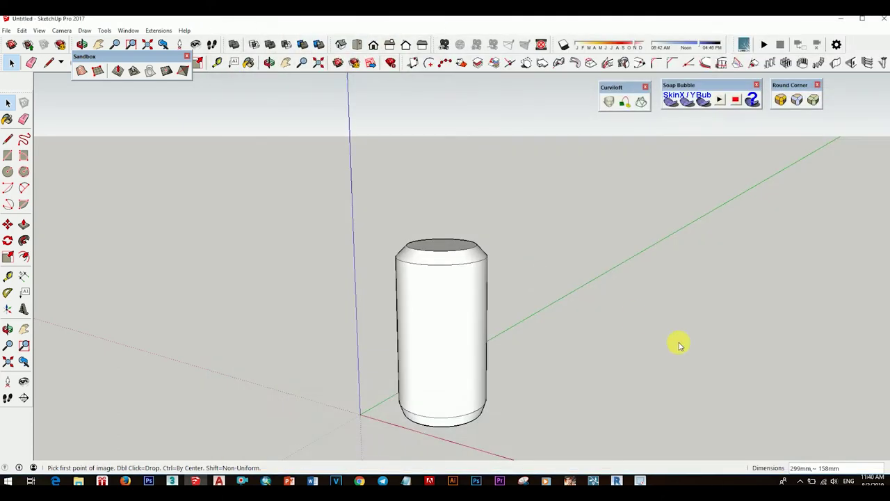
left_click(426, 415)
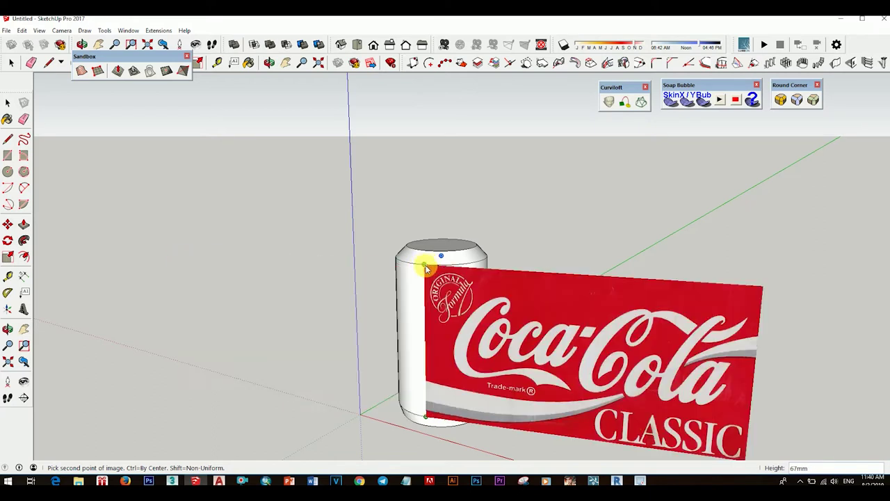
left_click(429, 269)
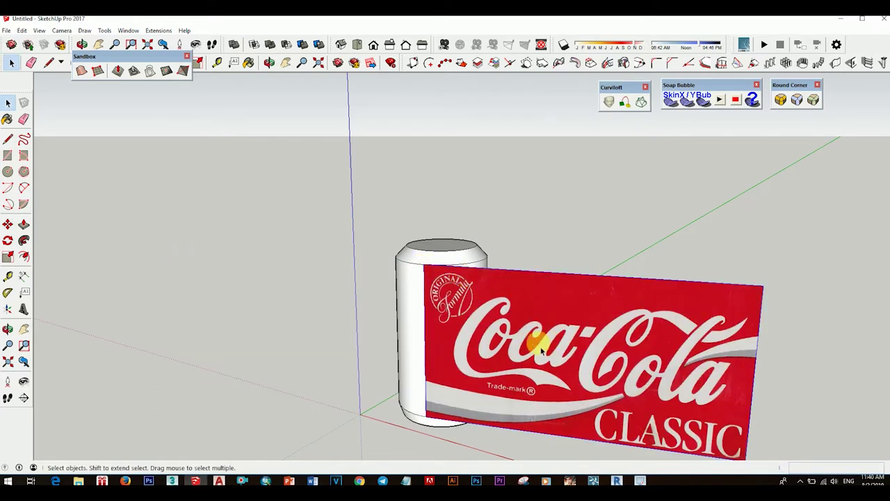
key("b")
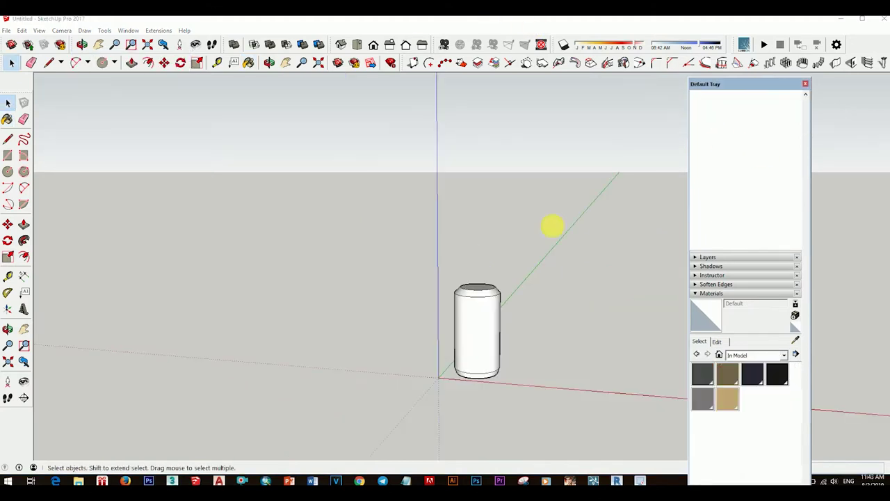
Import 1.jpg as a texture and place it on the can.
left_click(6, 32)
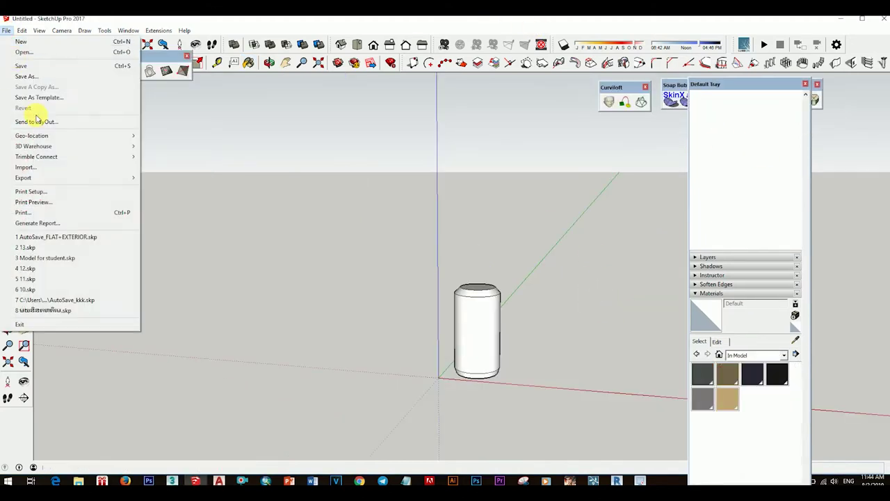
left_click(27, 169)
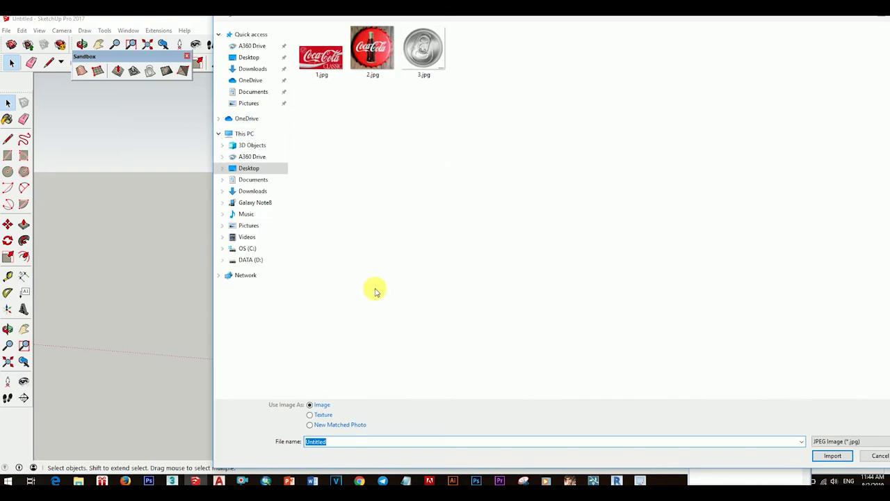
left_click(321, 53)
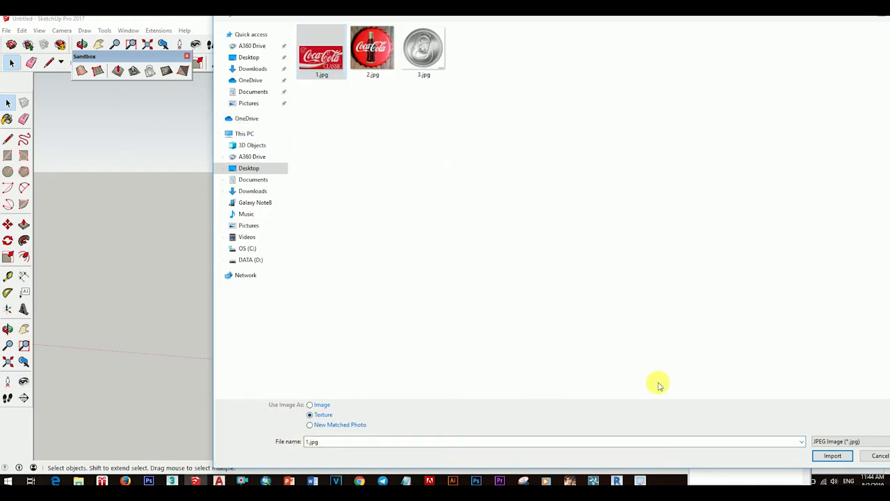
left_click(833, 456)
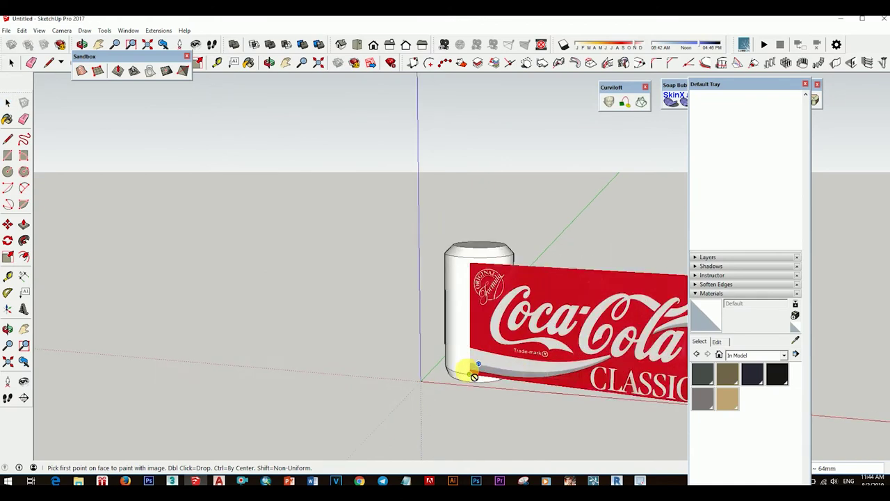
scroll(474, 376, "up", 2)
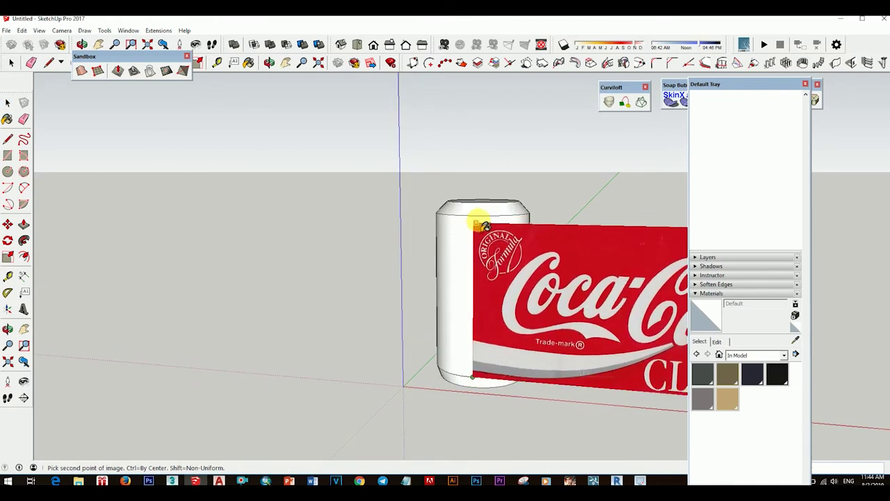
left_click(487, 229)
Paint the can's side with the Coca-Cola material.
scroll(484, 326, "up", 2)
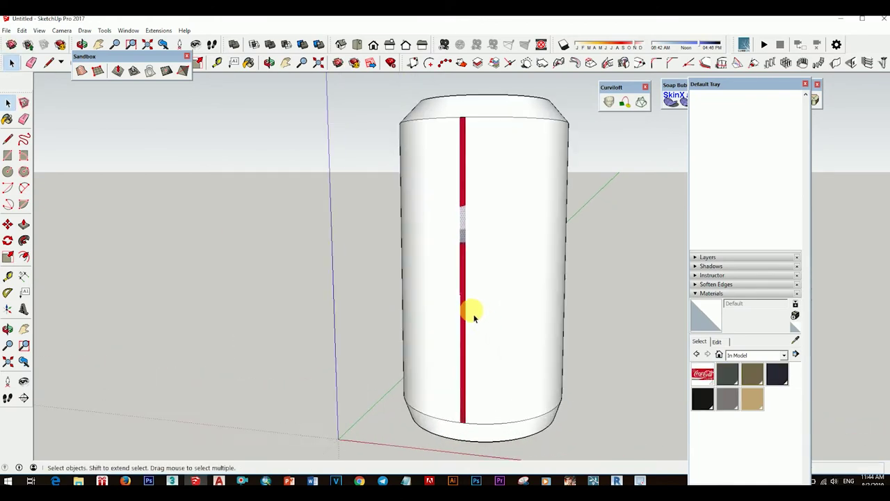
middle_click_drag(485, 326, 477, 338)
left_click(702, 374)
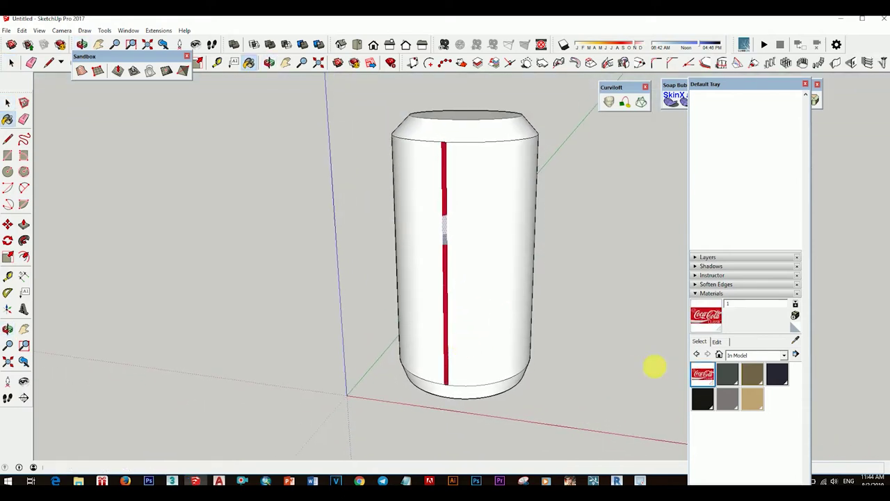
left_click(479, 270)
mouse_move(478, 283)
middle_mouse_down()
mouse_move(444, 251)
mouse_move(552, 326)
mouse_move(477, 290)
mouse_move(487, 309)
middle_mouse_up()
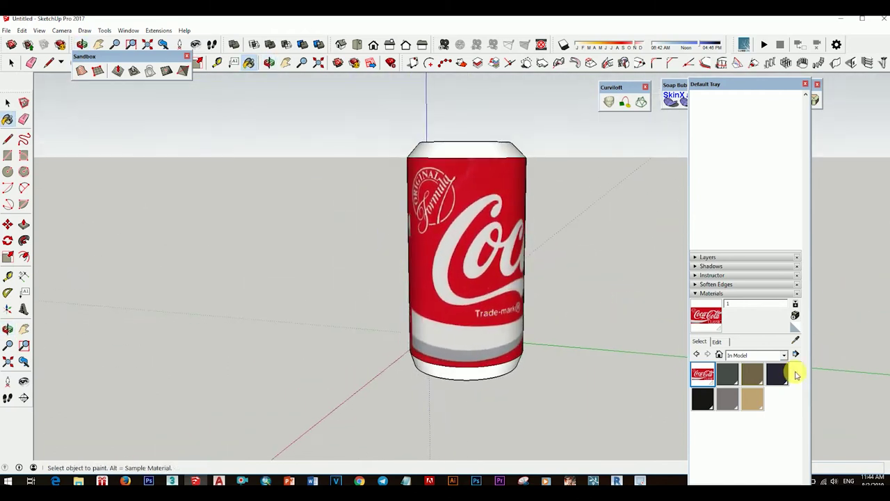
In the Coca-Cola material's Edit settings, try widths 200, 194, 377 and set height 80mm.
left_click(716, 341)
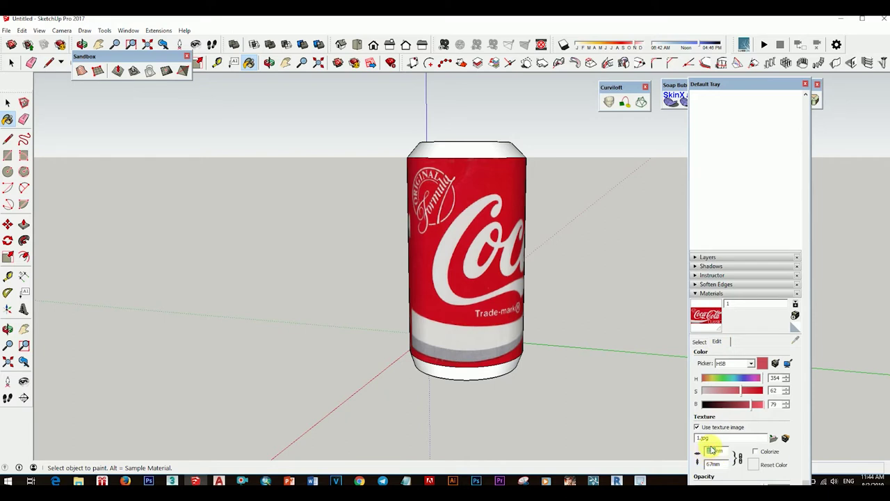
type("200")
key("Return")
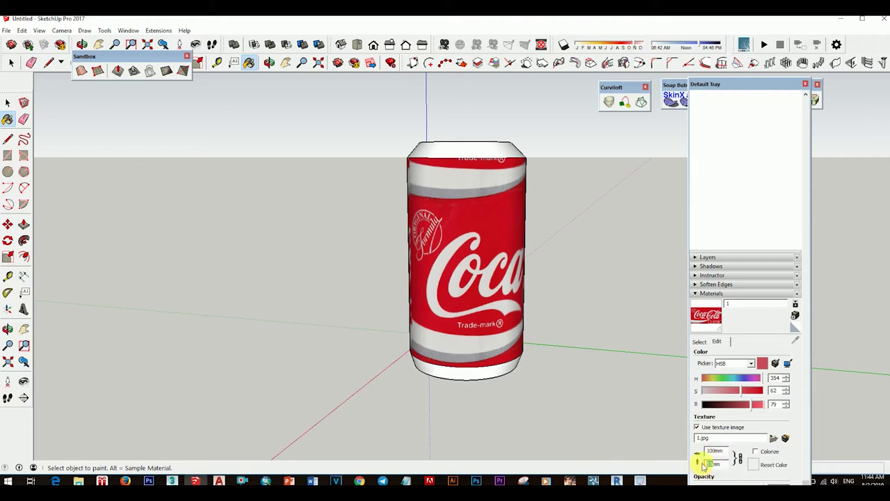
type("19")
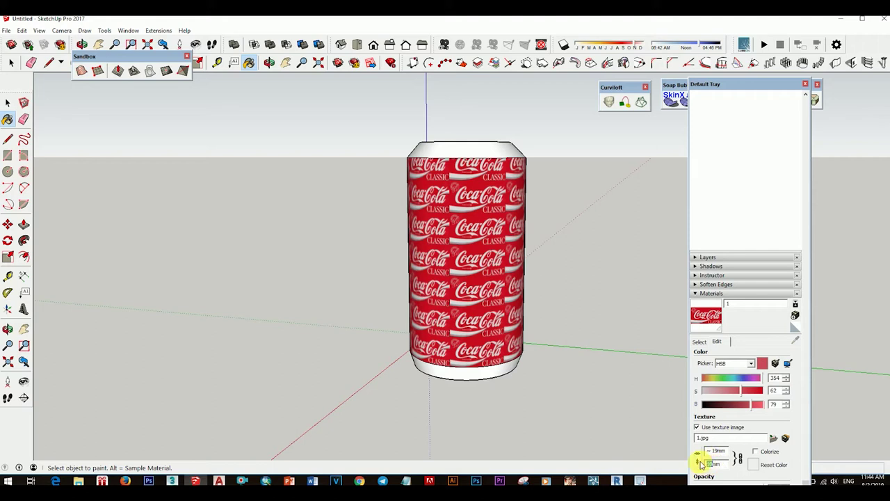
type("4")
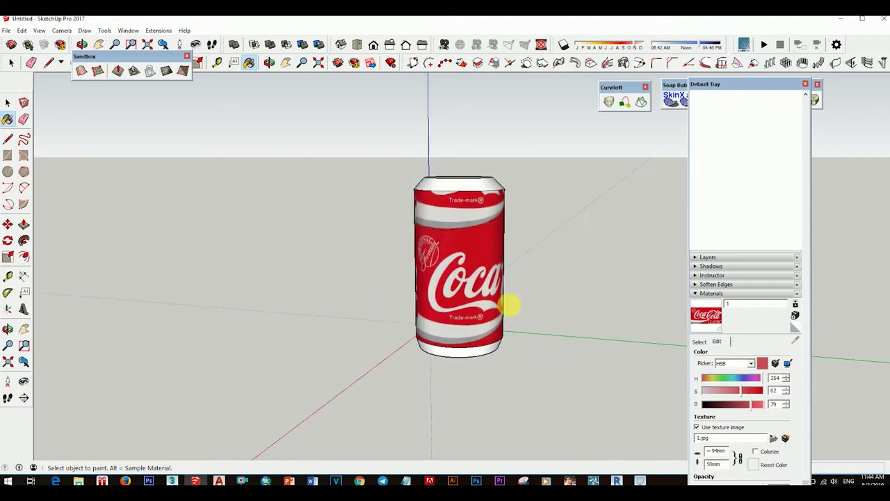
mouse_move(509, 302)
middle_mouse_down()
mouse_move(559, 341)
mouse_move(383, 254)
mouse_move(463, 332)
mouse_move(341, 334)
mouse_move(667, 386)
middle_mouse_up()
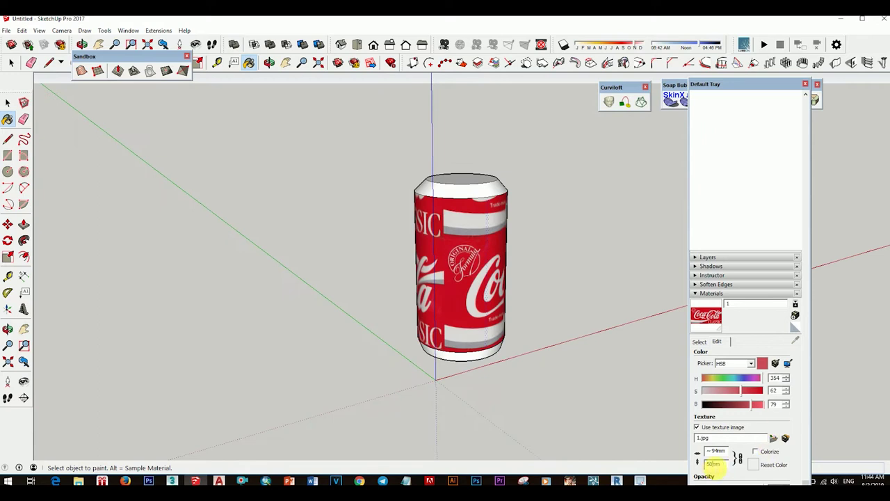
type("377")
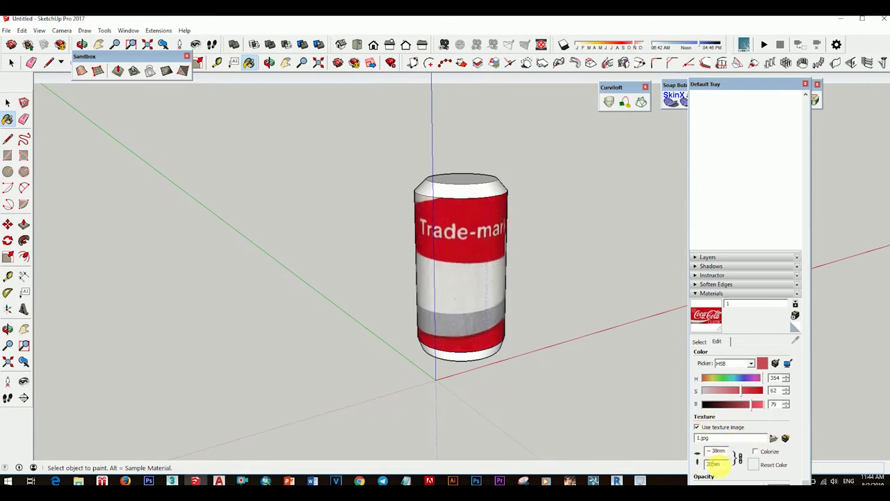
key("Return")
left_click(714, 464)
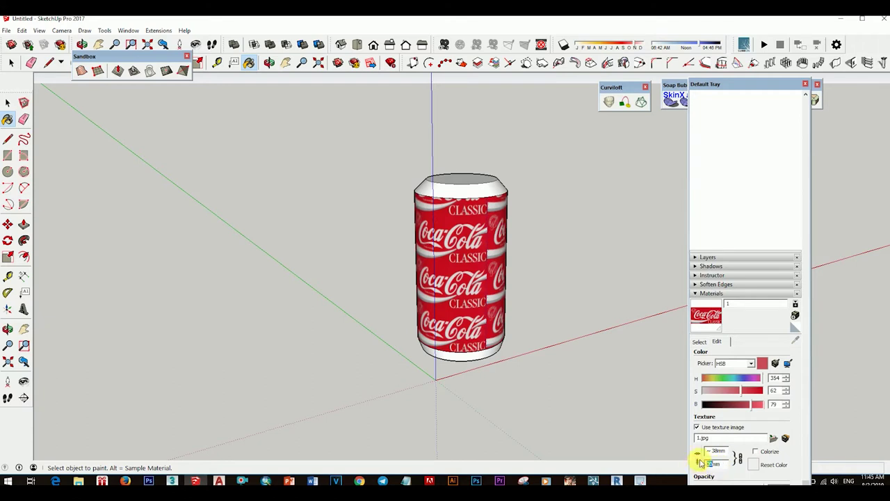
type("80")
key("Return")
Retry texture widths 10 and 150 until the label is about 151mm by 80mm.
mouse_move(522, 334)
middle_mouse_down()
mouse_move(447, 318)
mouse_move(588, 308)
mouse_move(408, 328)
mouse_move(560, 350)
mouse_move(358, 334)
middle_mouse_up()
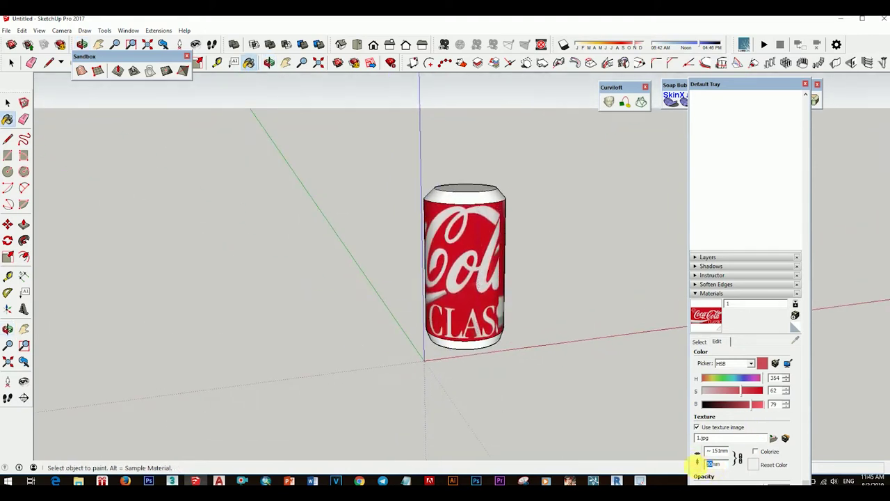
type("10")
key("Return")
key("Return")
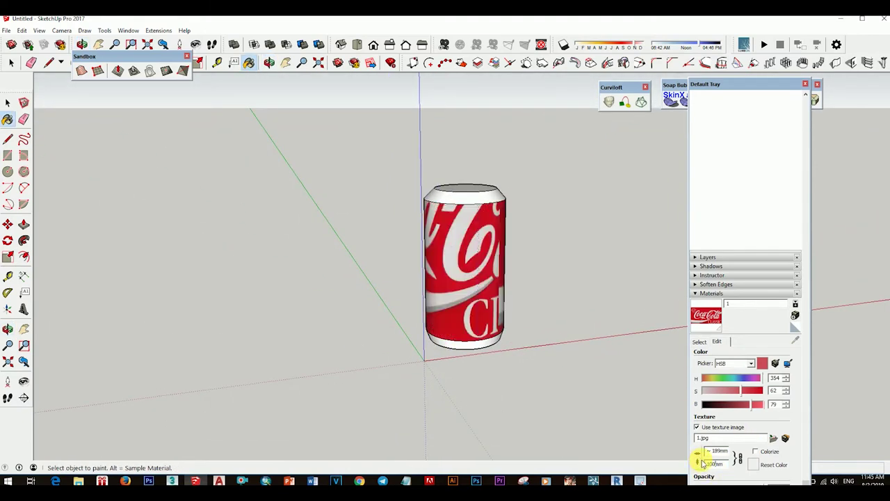
mouse_move(503, 294)
middle_mouse_down()
mouse_move(577, 314)
mouse_move(353, 297)
mouse_move(525, 298)
mouse_move(355, 288)
mouse_move(578, 292)
mouse_move(468, 308)
mouse_move(235, 195)
mouse_move(501, 352)
mouse_move(568, 320)
mouse_move(301, 320)
mouse_move(437, 313)
middle_mouse_up()
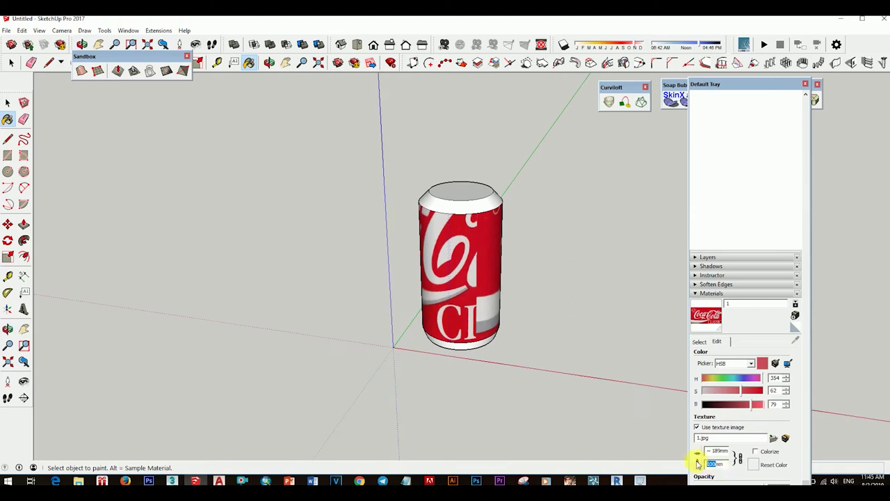
type("150")
mouse_move(390, 229)
middle_mouse_down()
mouse_move(369, 286)
mouse_move(384, 312)
mouse_move(271, 322)
middle_mouse_up()
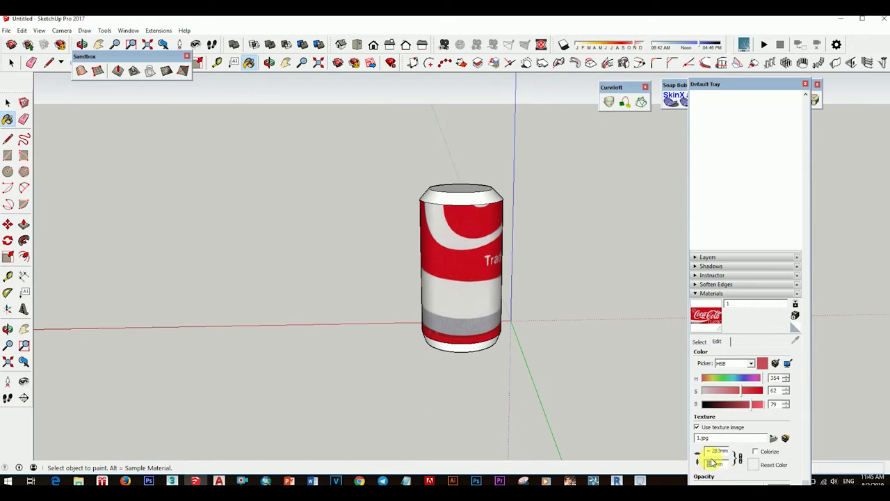
type("110")
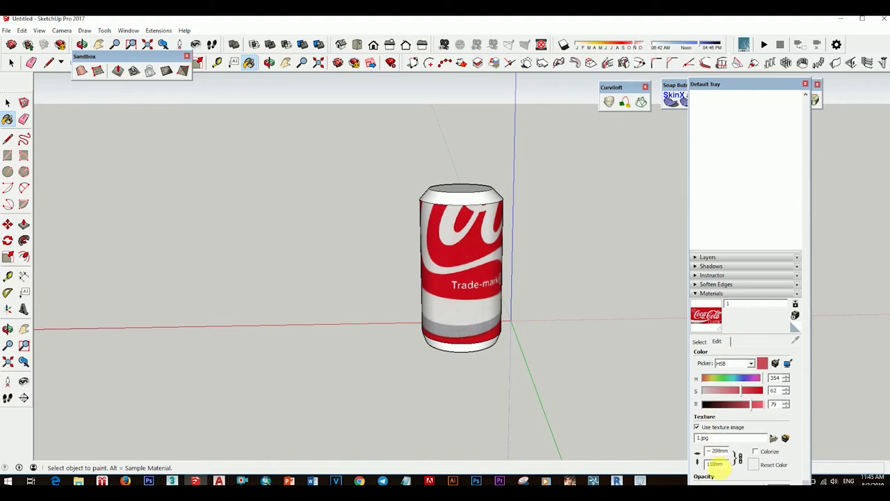
type("1")
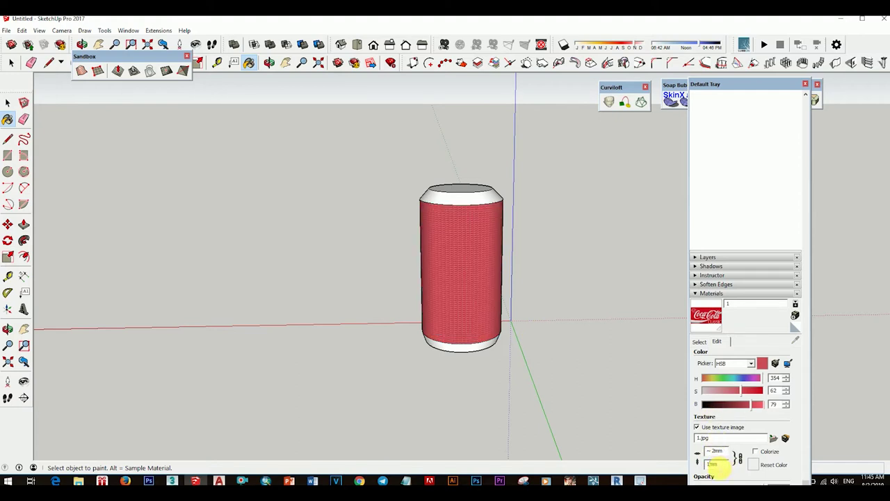
type("00")
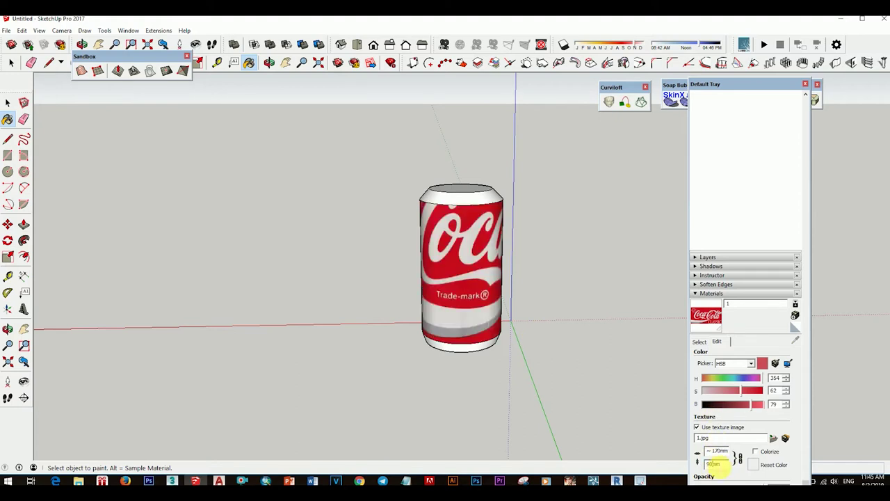
mouse_move(467, 319)
middle_mouse_down()
mouse_move(382, 215)
mouse_move(477, 364)
middle_mouse_up()
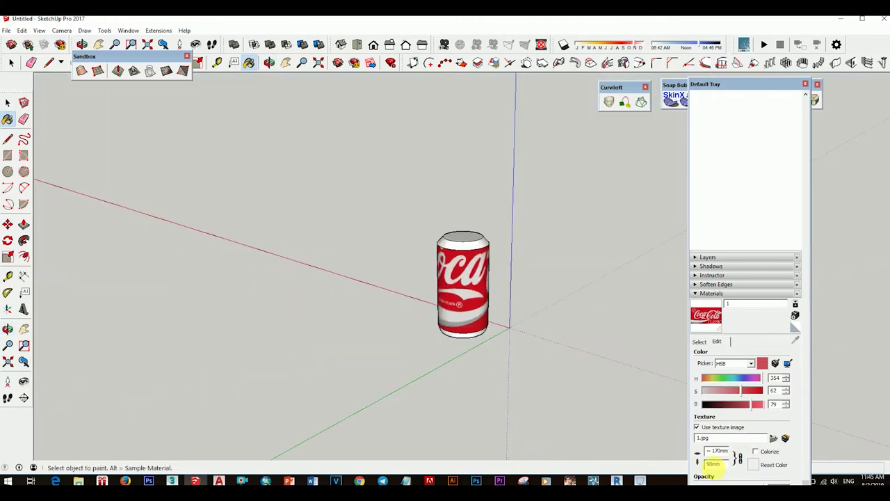
mouse_move(509, 312)
middle_mouse_down()
mouse_move(506, 285)
mouse_move(406, 318)
mouse_move(453, 248)
mouse_move(461, 308)
mouse_move(392, 333)
mouse_move(454, 322)
mouse_move(445, 201)
mouse_move(502, 267)
mouse_move(445, 278)
middle_mouse_up()
scroll(445, 200, "up", 5)
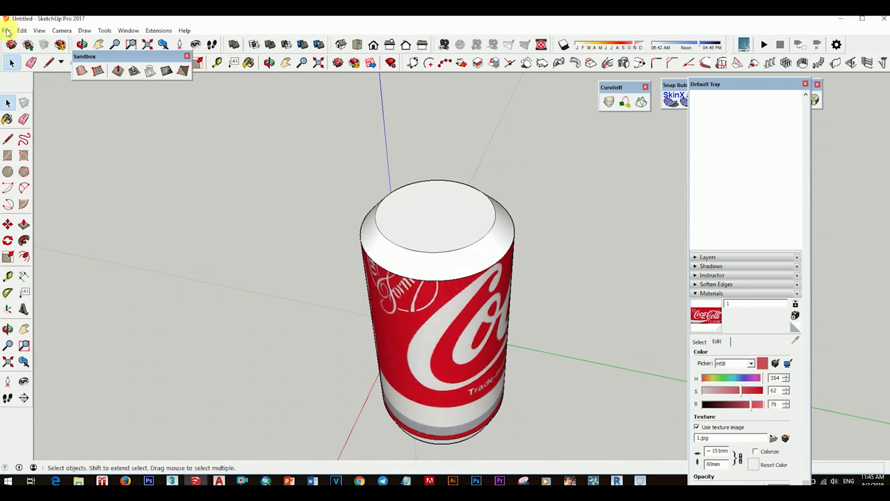
Import 3.jpg as a texture and place the pull-tab lid on the can's top face.
left_click(8, 32)
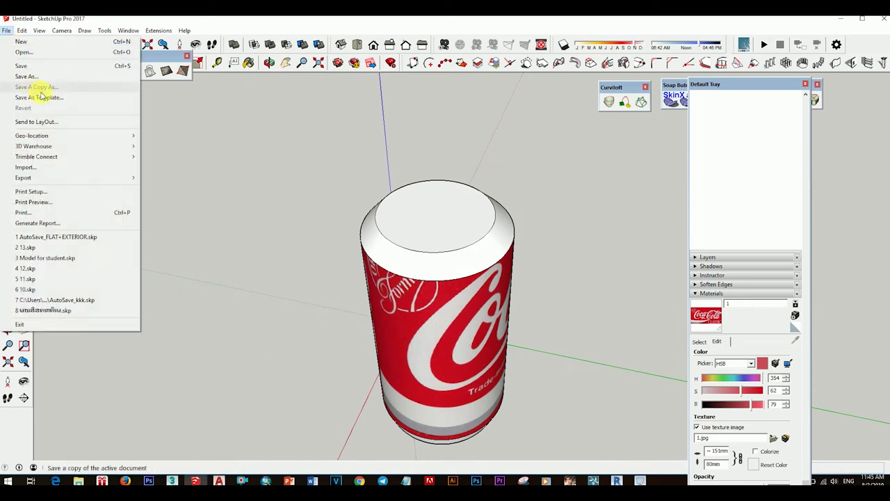
left_click(31, 167)
left_click(424, 48)
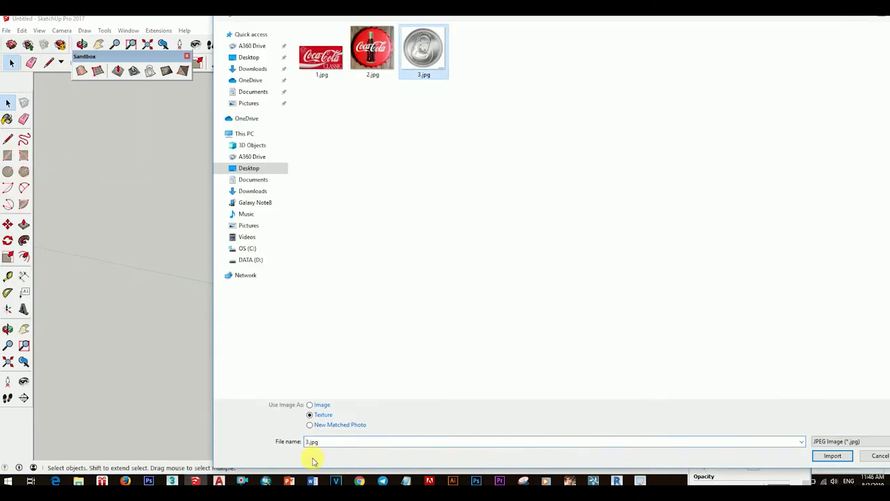
left_click(831, 456)
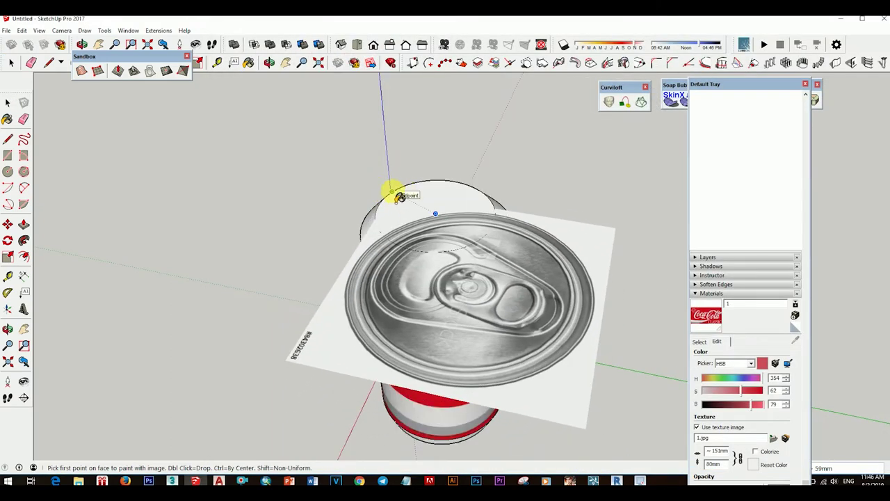
left_click(403, 200)
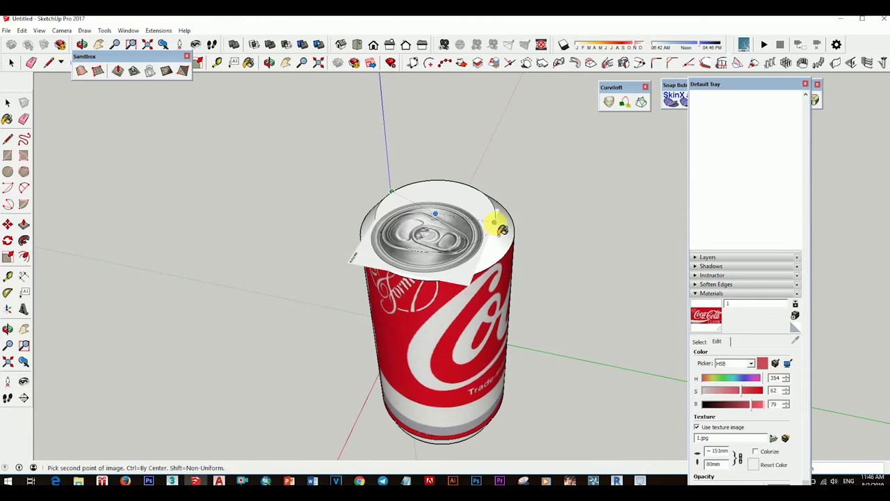
left_click(494, 224)
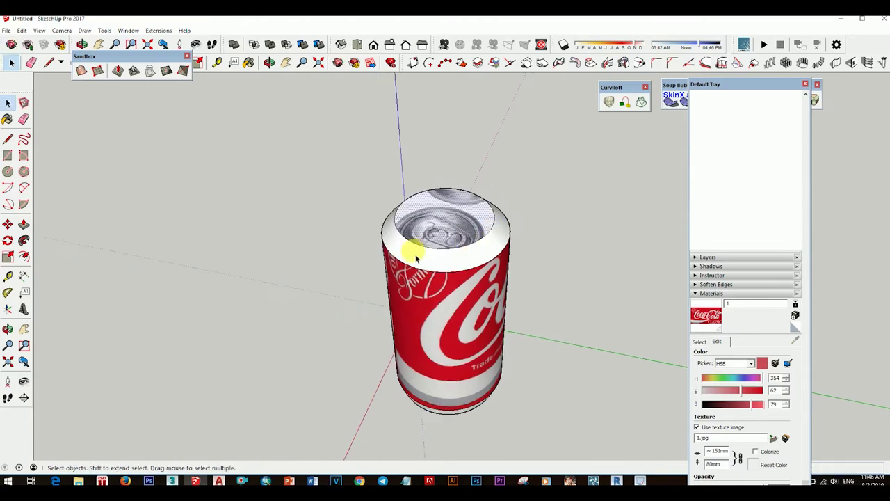
middle_click_drag(416, 254, 632, 324)
scroll(486, 258, "up", 3)
mouse_move(487, 258)
middle_mouse_down()
mouse_move(486, 272)
mouse_move(491, 260)
middle_mouse_up()
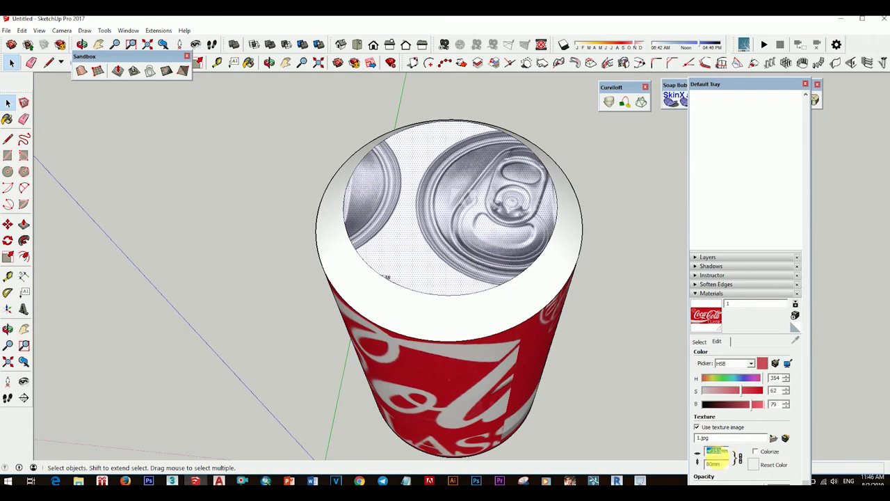
Enter texture widths 200 then 150, check the label, and show the in-model swatches.
type("200")
key("Return")
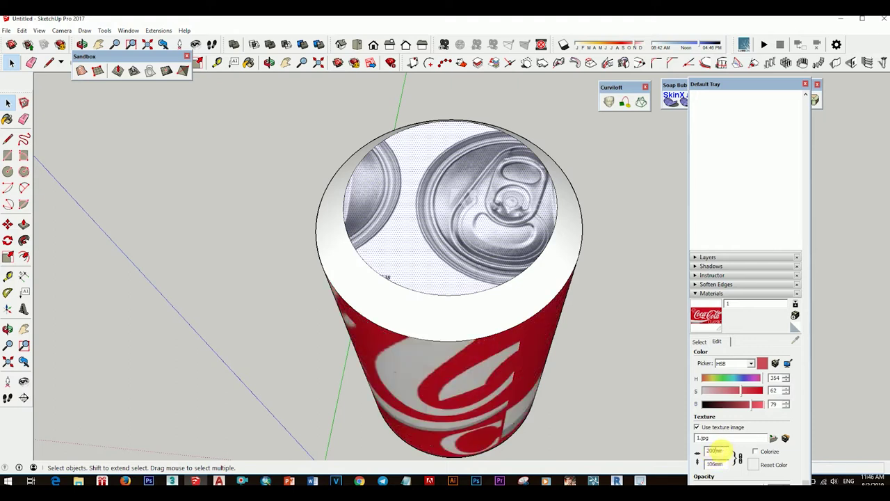
type("150")
key("Return")
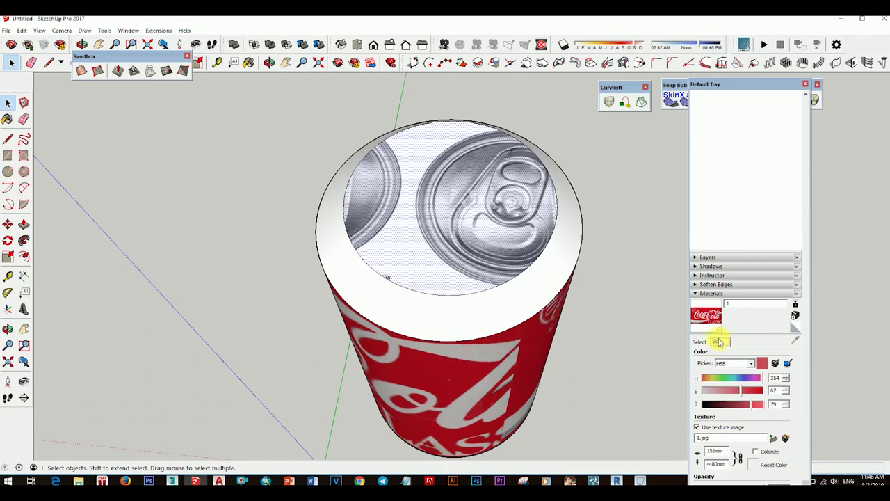
mouse_move(656, 338)
middle_mouse_down()
mouse_move(513, 338)
mouse_move(571, 265)
mouse_move(545, 327)
middle_mouse_up()
scroll(545, 327, "down", 3)
scroll(507, 294, "down", 2)
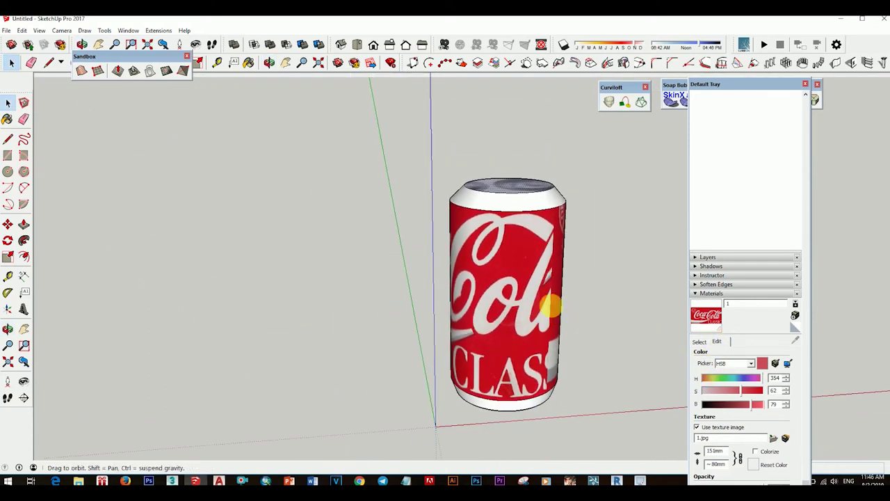
mouse_move(536, 357)
middle_mouse_down()
mouse_move(532, 313)
mouse_move(472, 323)
middle_mouse_up()
left_click(699, 341)
Shrink the lid material's texture to 5mm by 5mm so small pull-tabs tile across the can top.
left_click(728, 376)
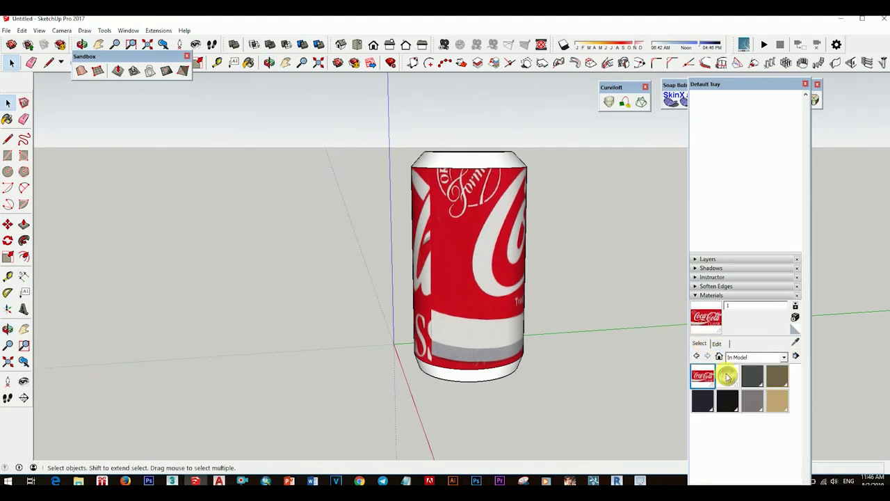
left_click(716, 343)
middle_click_drag(573, 362, 626, 417)
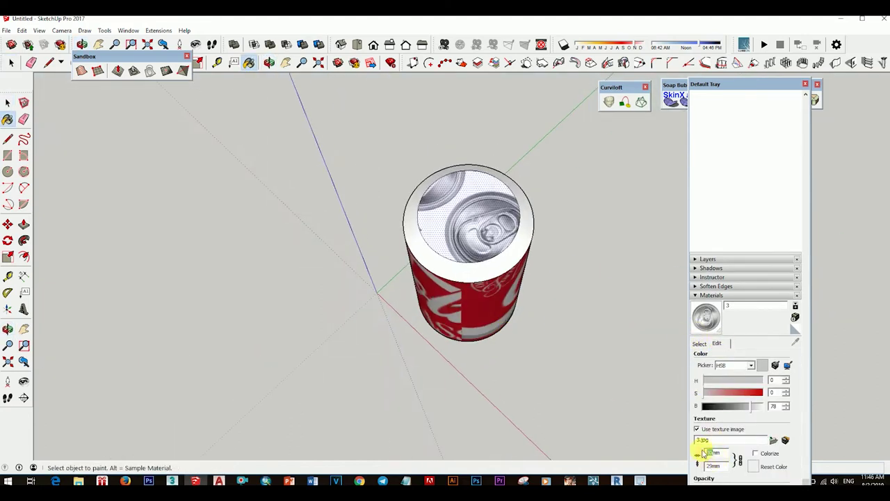
type("50")
key("Return")
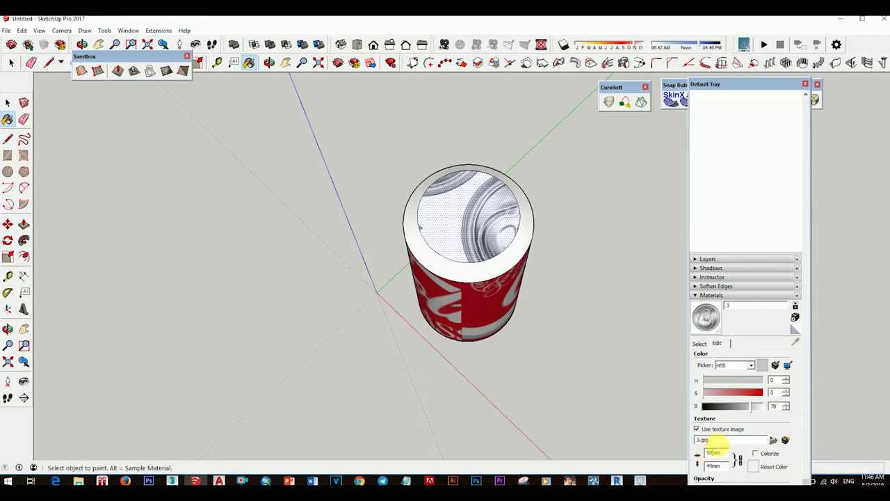
type("5")
key("Return")
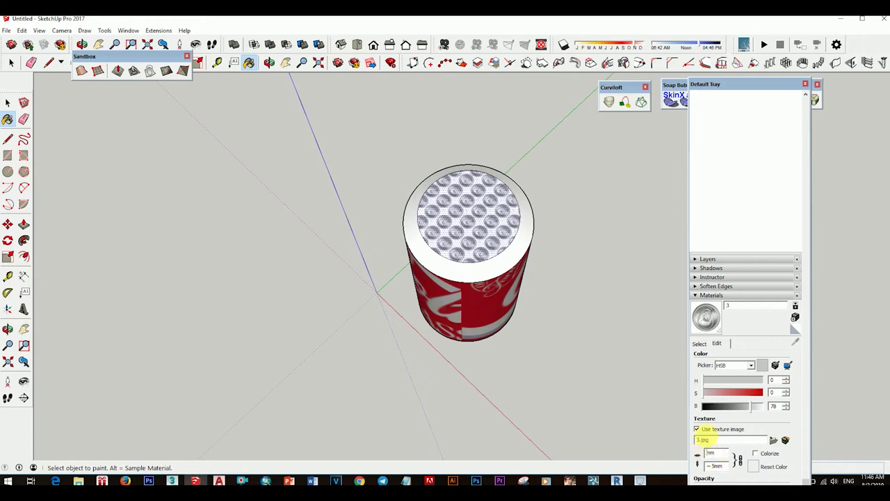
left_click(727, 452)
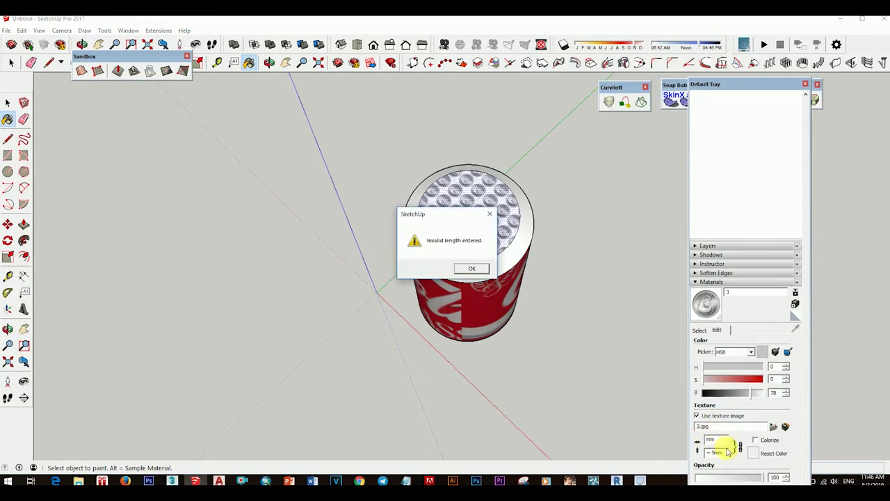
left_click(489, 214)
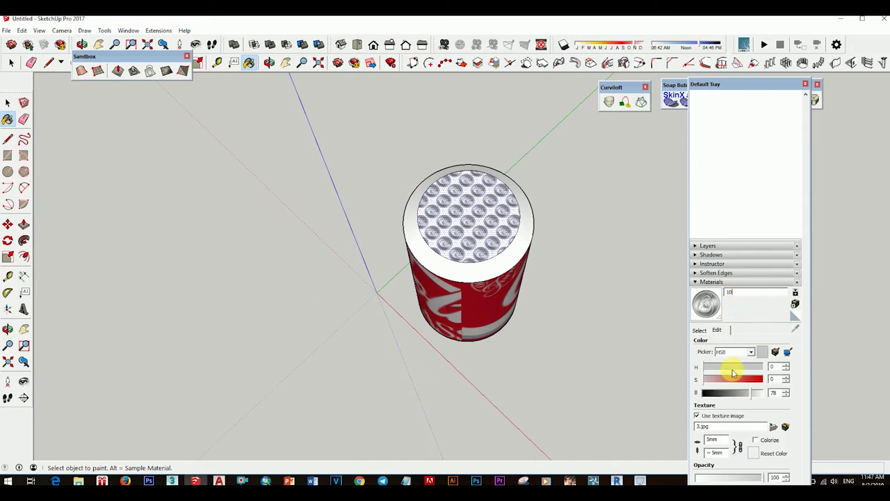
scroll(440, 205, "up", 3)
key("space")
Try stretching the lid texture with Texture > Position pins, then cancel back to the tiled texture.
right_click(491, 184)
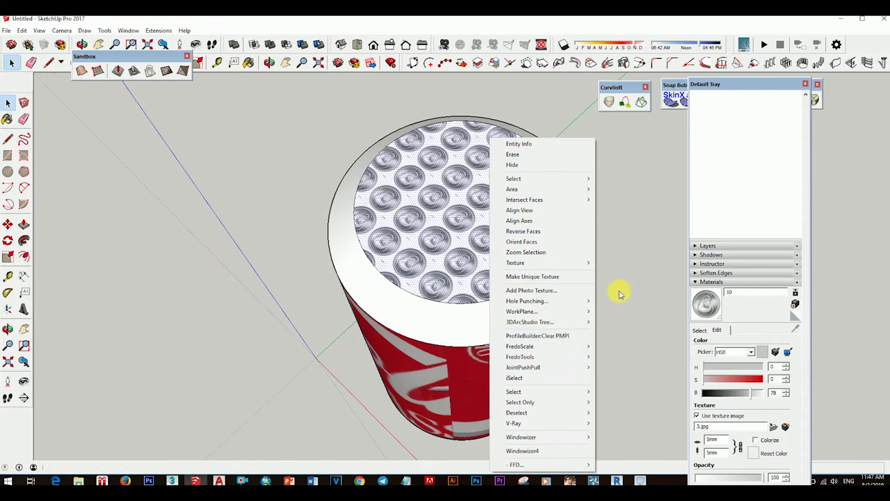
mouse_move(515, 262)
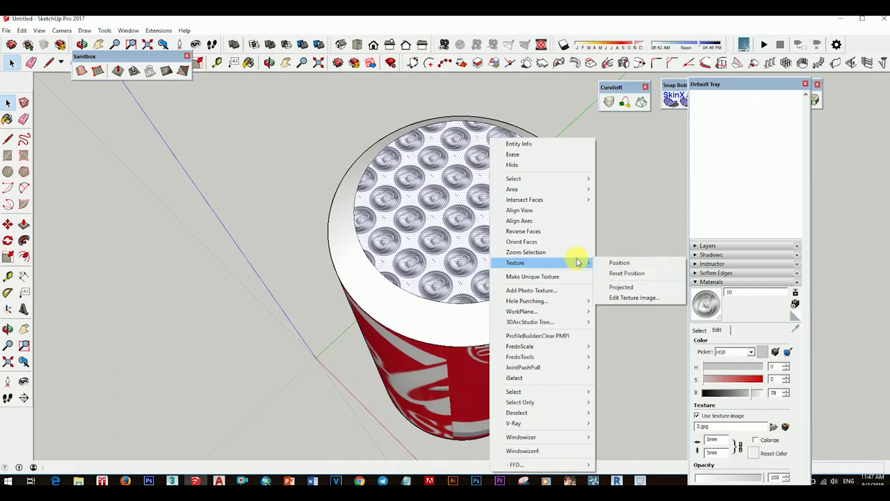
left_click(633, 267)
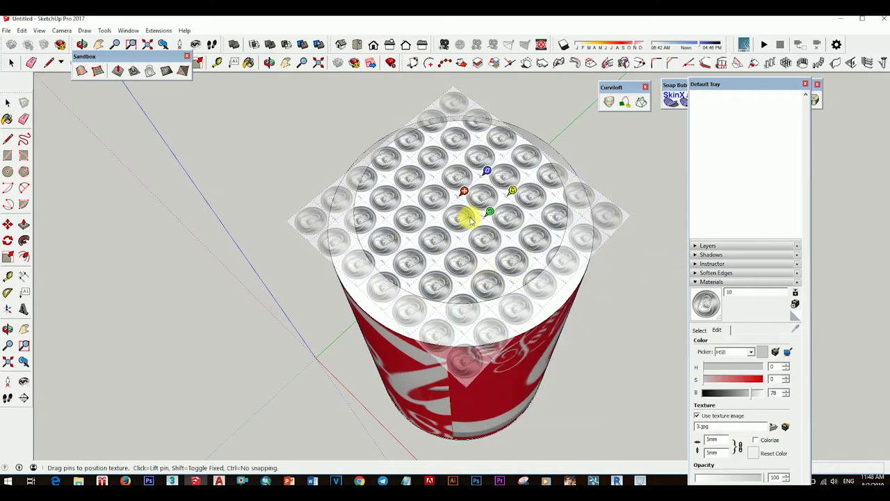
left_click_drag(516, 188, 549, 185)
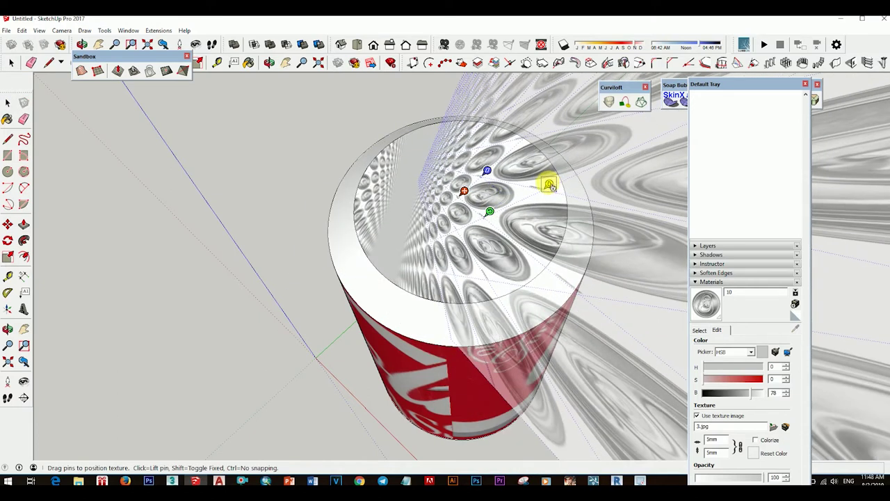
key("Escape")
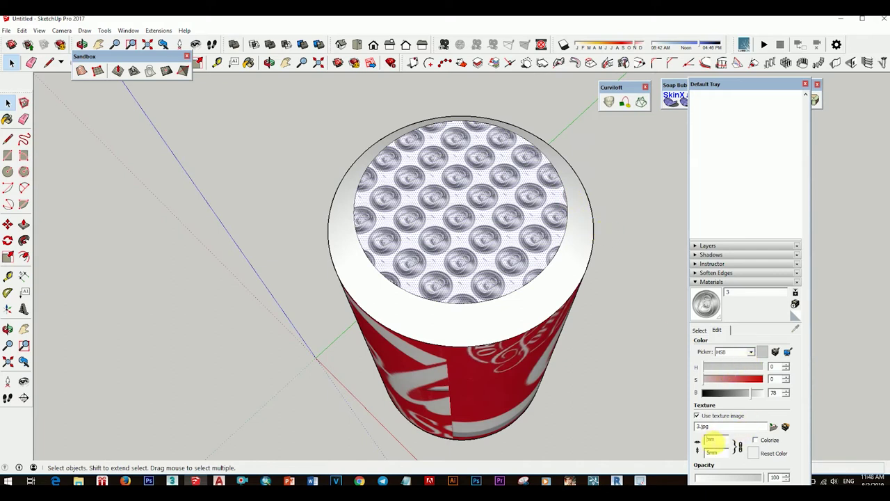
Set the lid texture width to 60mm and bring up the top face's context menu again.
type("100")
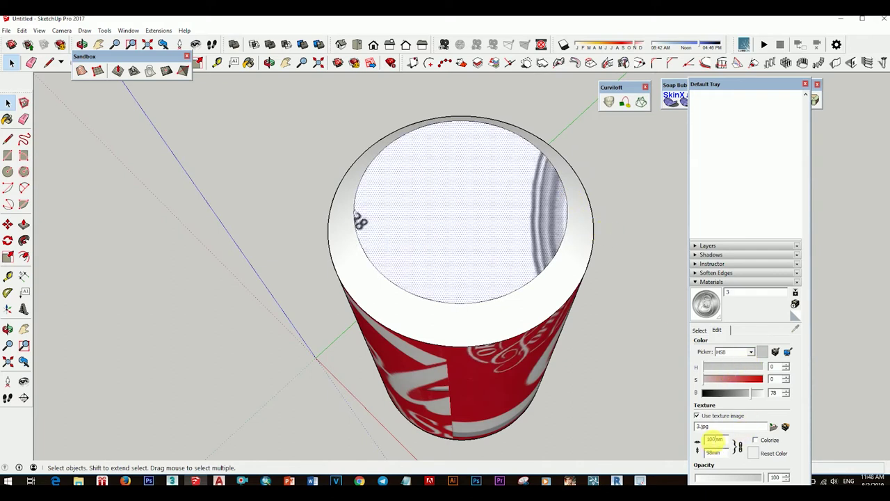
type("10")
key("Return")
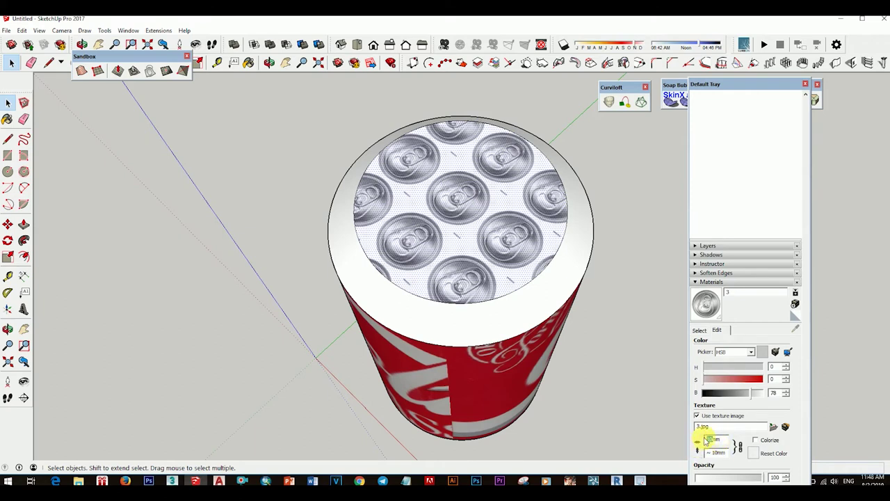
type("6")
key("Return")
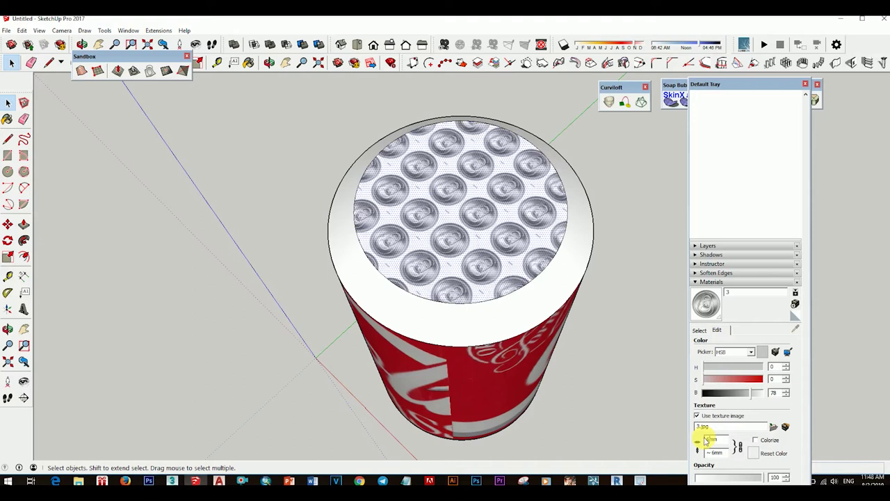
type("60")
key("Return")
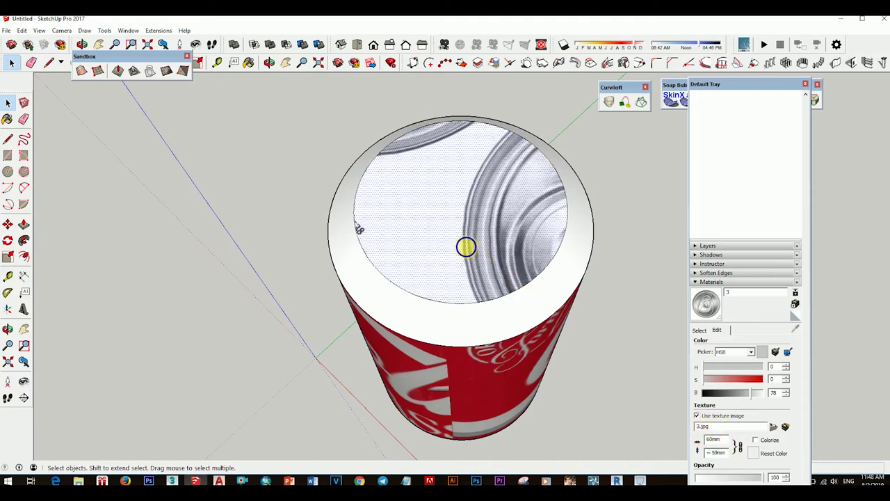
right_click(466, 247)
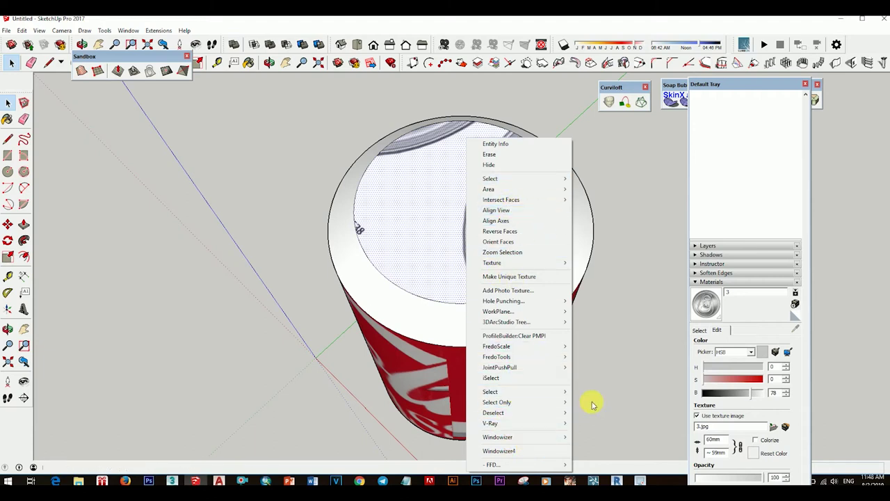
Enter Texture Position and roughly scale, rotate, shift and distort the lid texture over the top.
mouse_move(491, 262)
left_click(616, 260)
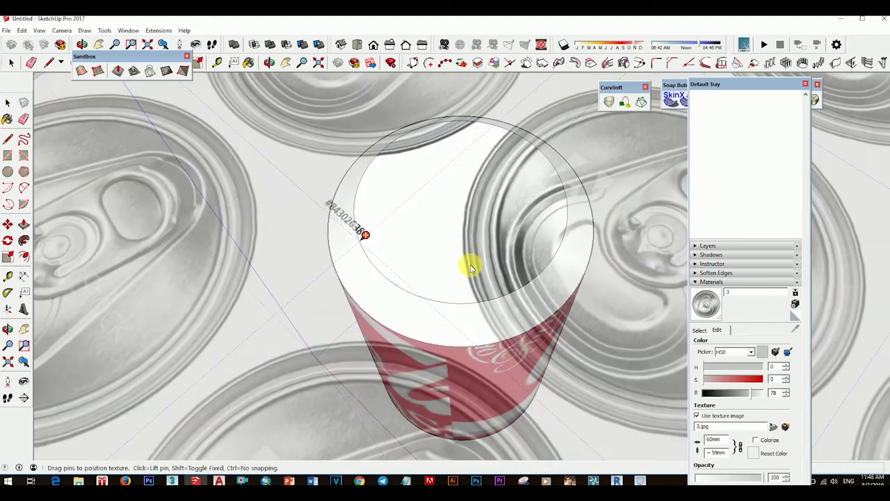
scroll(471, 268, "down", 3)
scroll(486, 268, "down", 3)
scroll(491, 266, "down", 3)
scroll(491, 272, "down", 2)
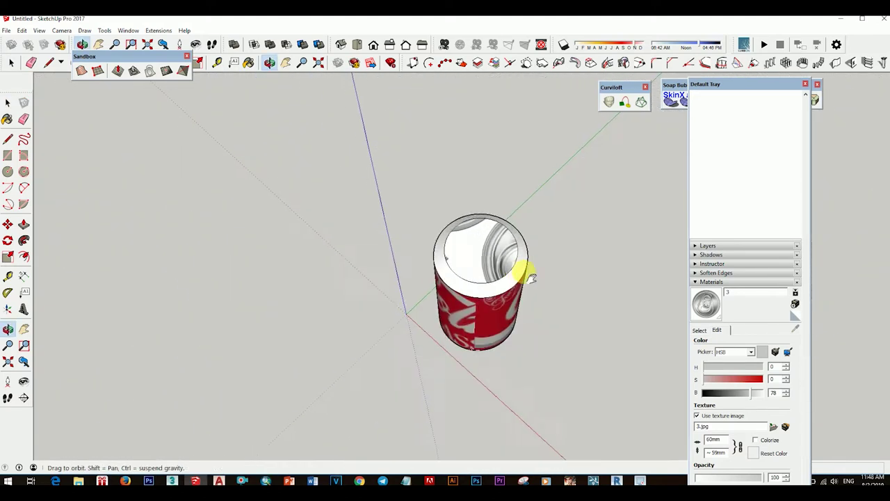
middle_click_drag(530, 277, 507, 279)
left_click_drag(549, 353, 511, 316)
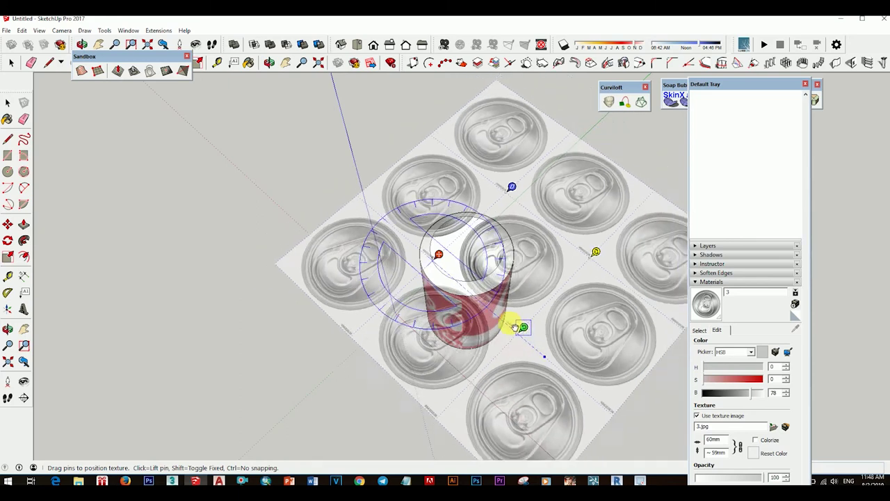
left_click_drag(438, 255, 407, 247)
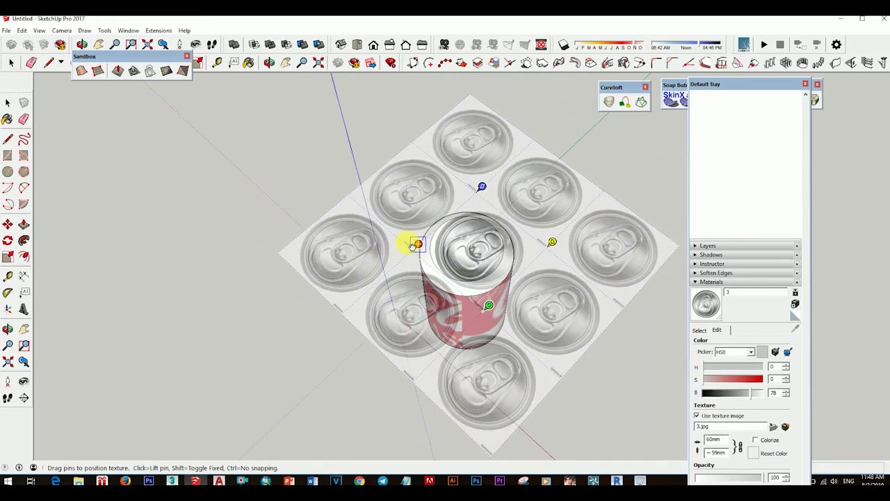
scroll(424, 256, "up", 5)
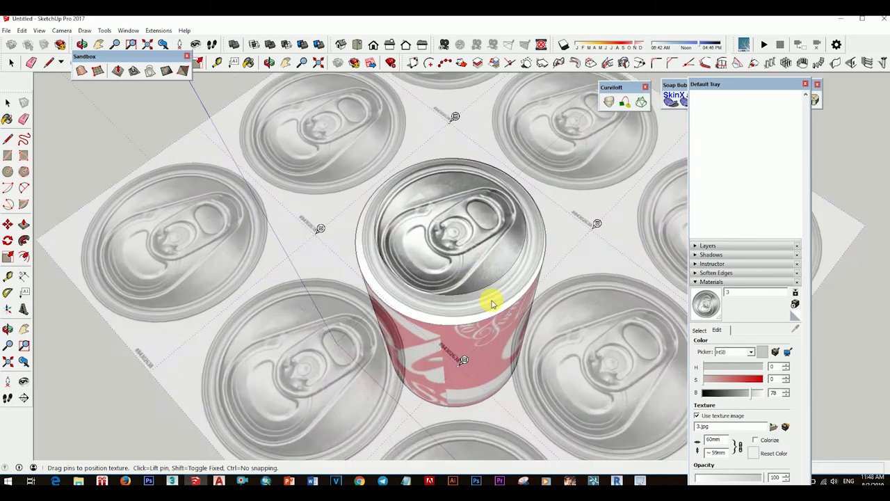
mouse_move(457, 375)
left_mouse_down()
mouse_move(458, 358)
mouse_move(464, 367)
mouse_move(453, 363)
left_mouse_up()
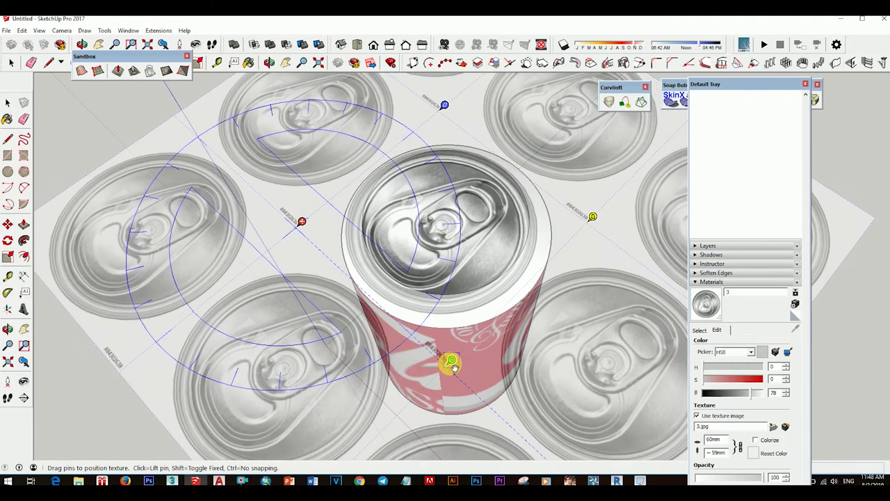
left_click_drag(443, 105, 445, 104)
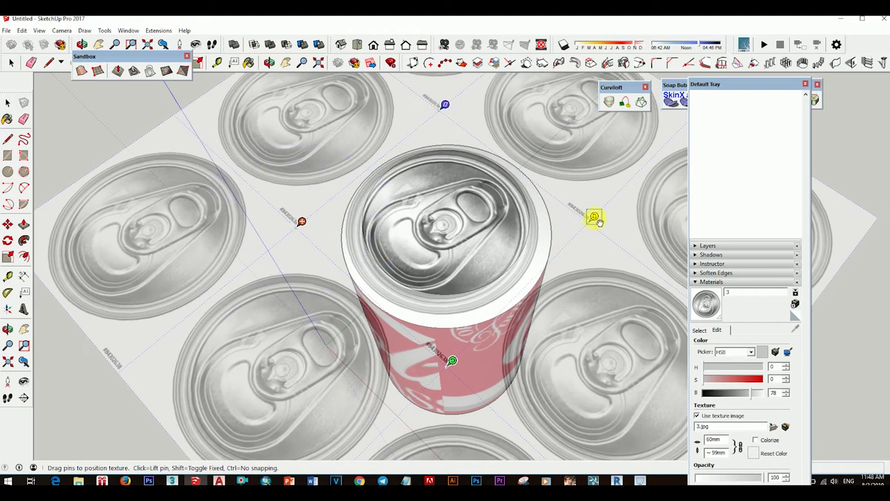
left_click_drag(593, 218, 583, 219)
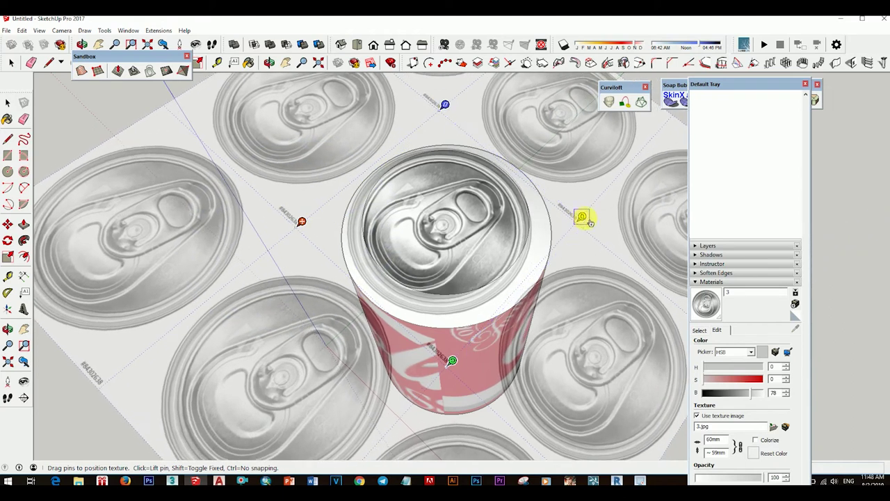
Fine-tune the pins to centre one pull-tab on the lid, then orbit out to check.
left_click_drag(308, 226, 308, 214)
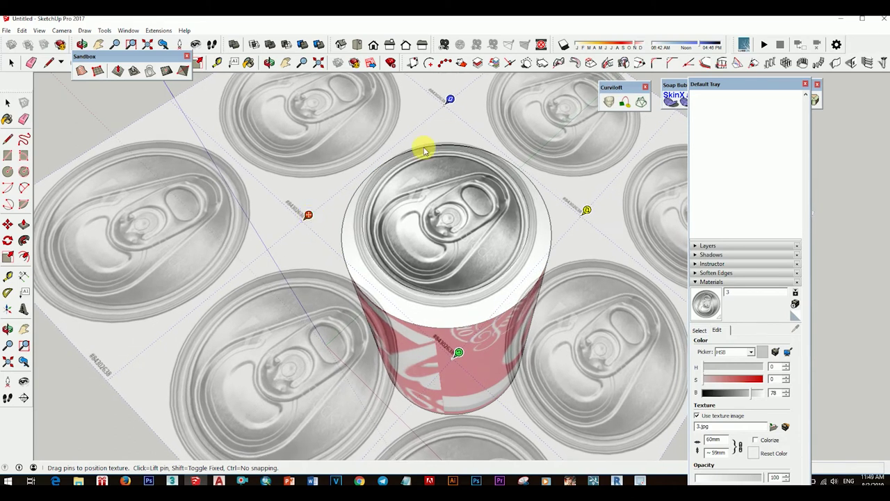
left_click_drag(449, 101, 449, 105)
mouse_move(458, 353)
left_mouse_down()
mouse_move(451, 336)
mouse_move(463, 334)
left_mouse_up()
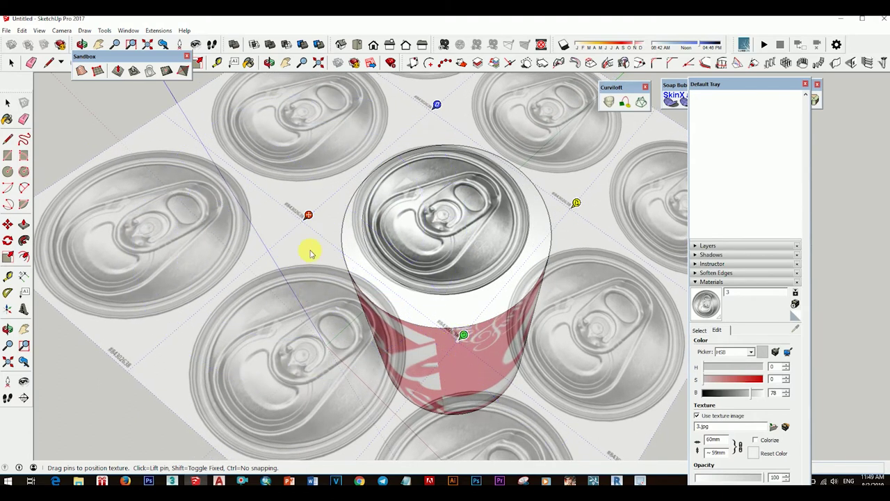
left_click_drag(308, 215, 313, 219)
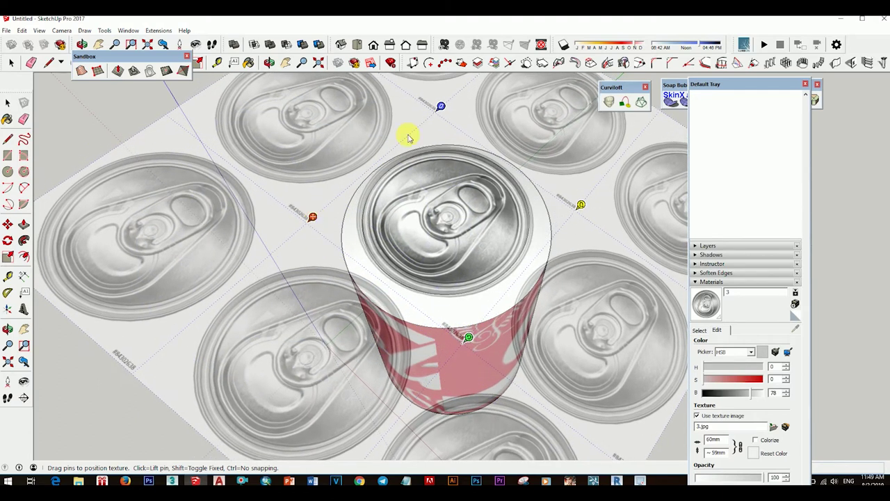
left_click_drag(441, 110, 445, 108)
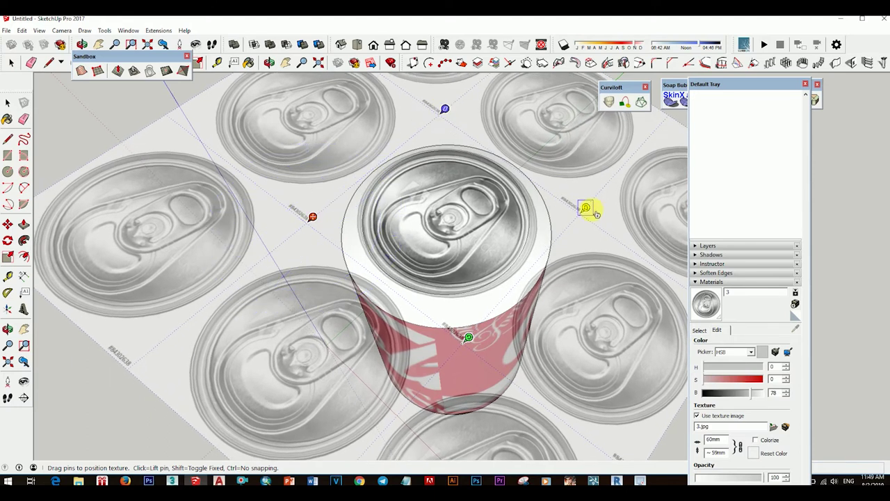
left_click_drag(582, 205, 581, 210)
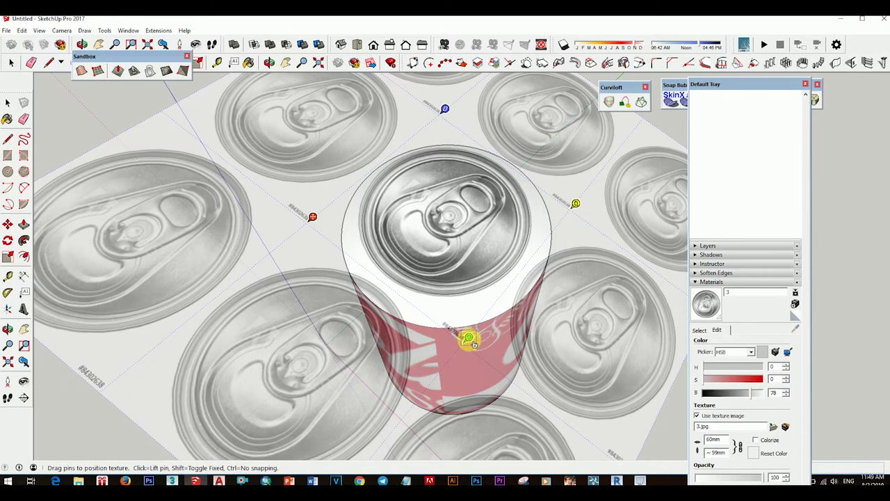
left_click_drag(474, 344, 472, 335)
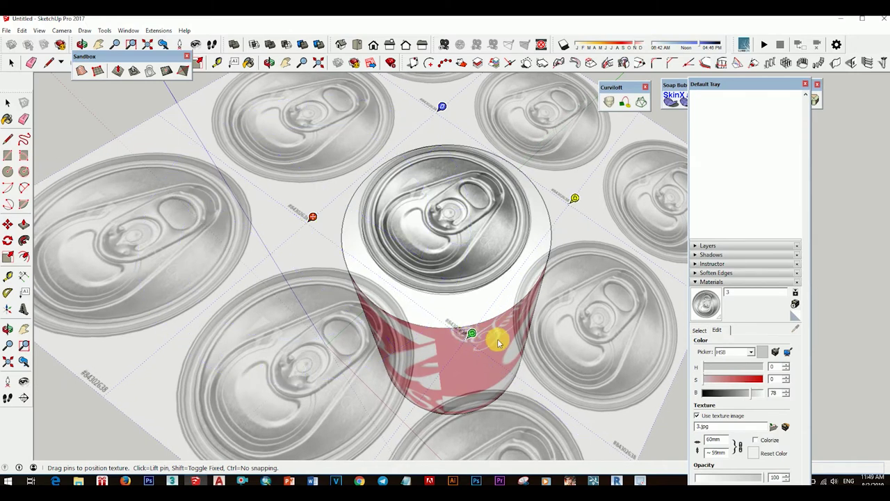
left_click_drag(445, 109, 440, 112)
scroll(318, 222, "up", 2)
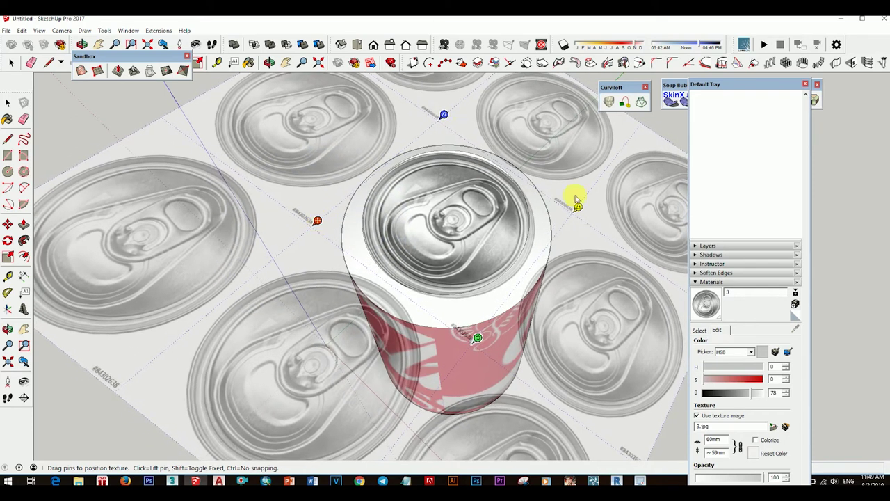
left_click_drag(581, 214, 575, 205)
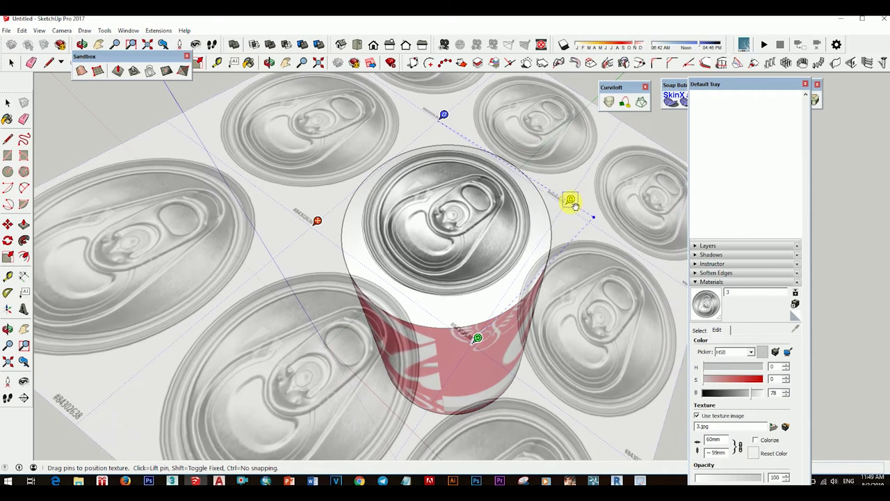
scroll(501, 240, "down", 3)
mouse_move(473, 235)
middle_mouse_down()
mouse_move(574, 185)
mouse_move(522, 318)
mouse_move(404, 183)
mouse_move(522, 302)
middle_mouse_up()
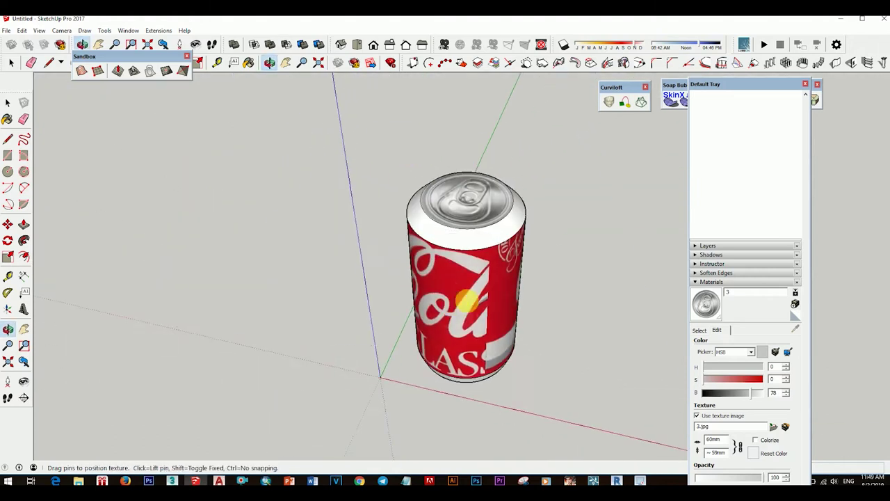
Finish placing the lid texture and Push/Pull the lid face slightly lower.
left_click(652, 188)
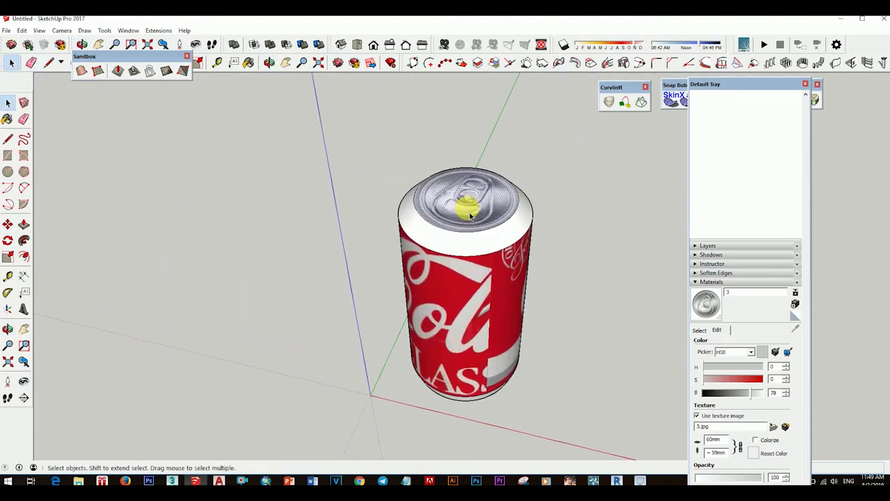
scroll(472, 214, "up", 4)
left_click_drag(470, 207, 475, 201)
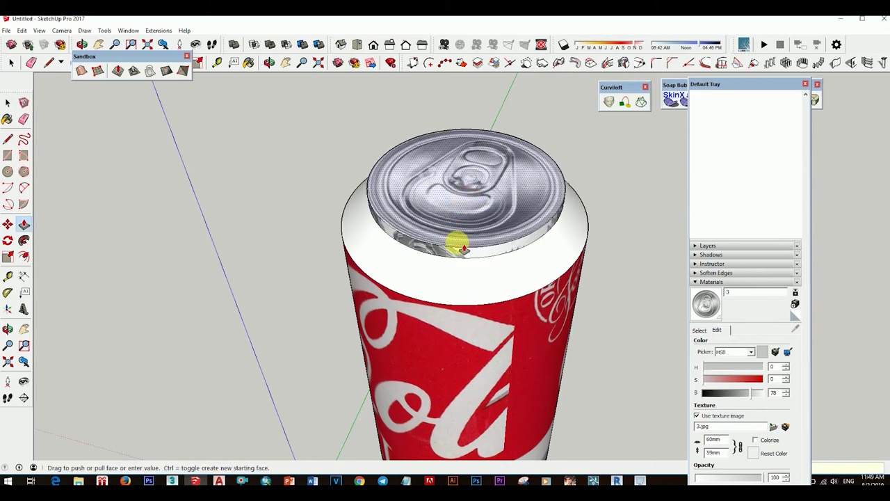
left_click(459, 247)
mouse_move(458, 247)
middle_mouse_down()
mouse_move(522, 274)
mouse_move(422, 129)
mouse_move(452, 184)
middle_mouse_up()
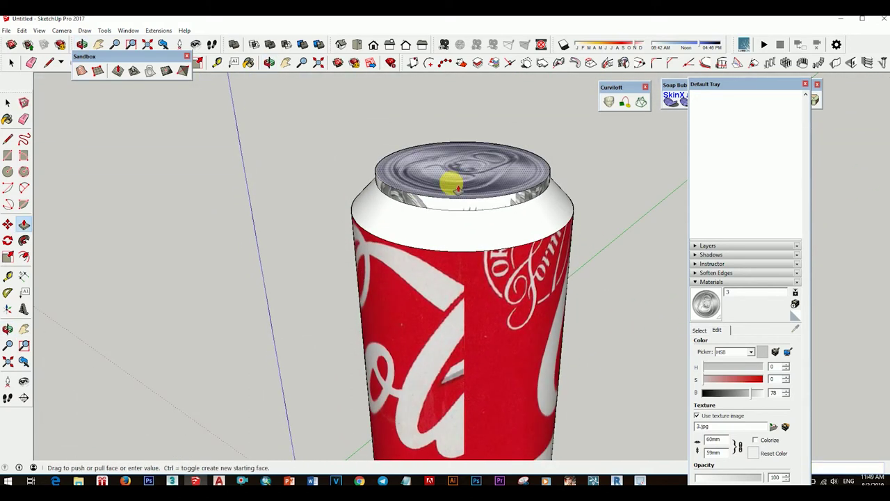
left_click_drag(458, 188, 458, 193)
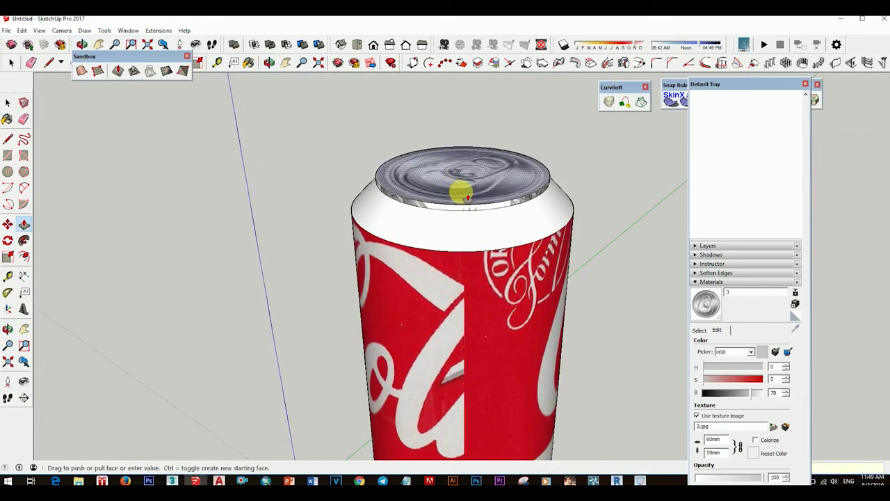
left_click(468, 198)
mouse_move(468, 199)
middle_mouse_down()
mouse_move(441, 143)
mouse_move(512, 308)
mouse_move(516, 213)
mouse_move(442, 268)
middle_mouse_up()
Paint the white shoulder below the lid with the Coca-Cola label material from the model.
key("space")
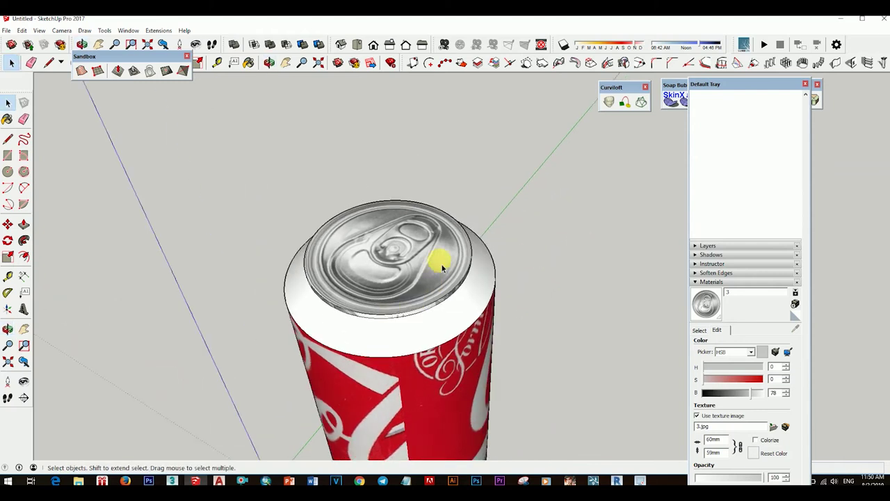
scroll(442, 268, "up", 1)
scroll(452, 264, "up", 2)
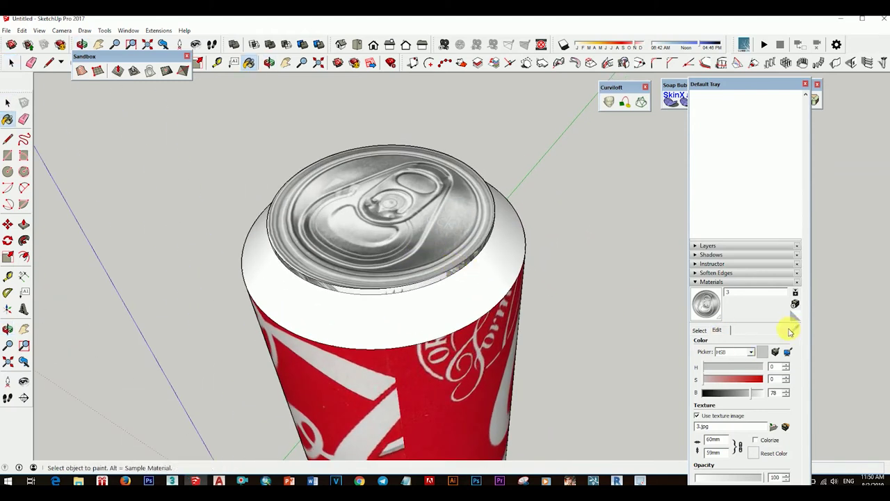
left_click(699, 331)
left_click(797, 345)
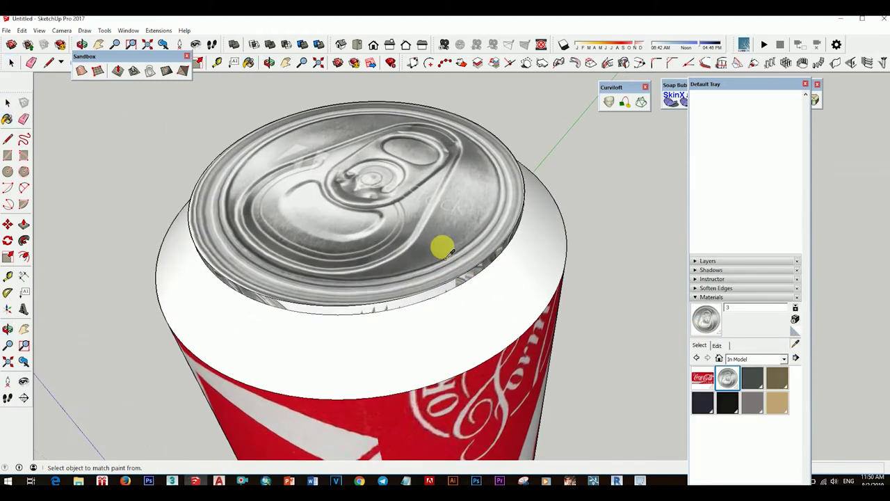
mouse_move(441, 243)
middle_mouse_down()
mouse_move(454, 304)
mouse_move(438, 191)
mouse_move(426, 215)
mouse_move(313, 239)
mouse_move(347, 234)
mouse_move(455, 343)
mouse_move(403, 287)
mouse_move(371, 292)
middle_mouse_up()
key("space")
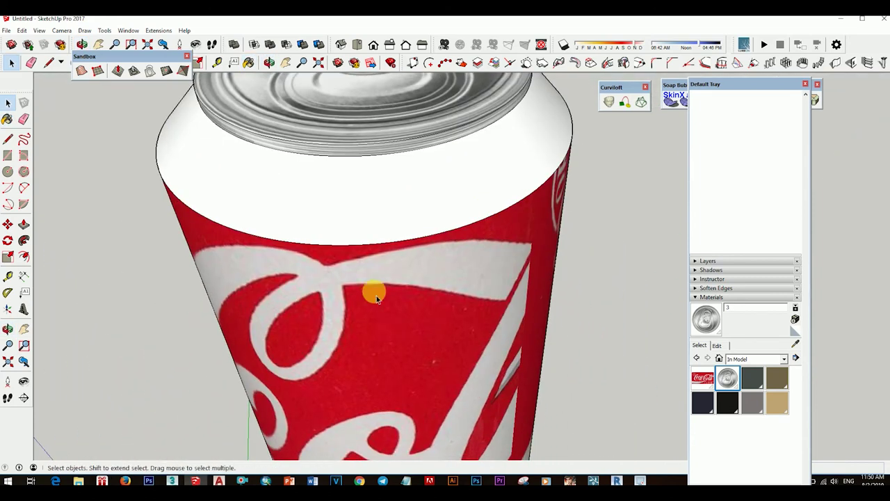
scroll(371, 292, "down", 2)
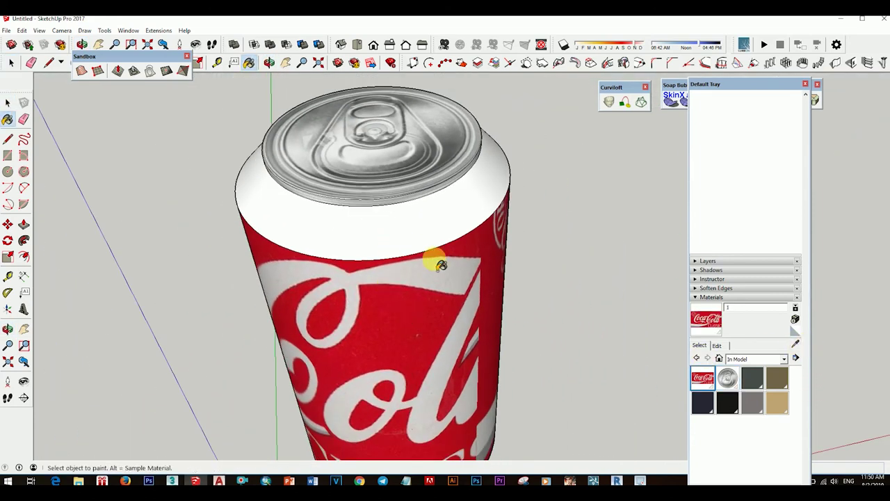
mouse_move(441, 265)
middle_mouse_down()
mouse_move(383, 198)
mouse_move(453, 338)
mouse_move(500, 467)
mouse_move(477, 352)
mouse_move(625, 348)
middle_mouse_up()
Sample the silver lid material and paint the can's bottom rim with it.
key("b")
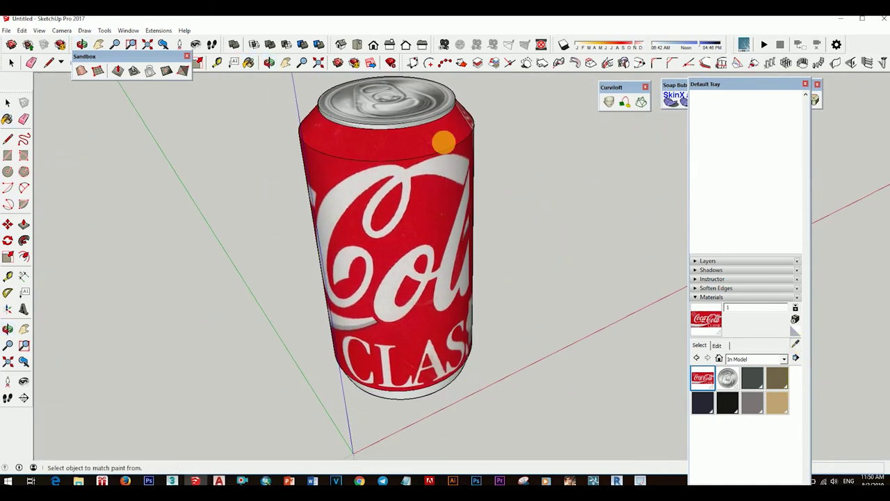
scroll(389, 132, "up", 3)
scroll(338, 115, "up", 2)
left_click(318, 123, "alt")
scroll(351, 139, "down", 1)
scroll(418, 211, "down", 1)
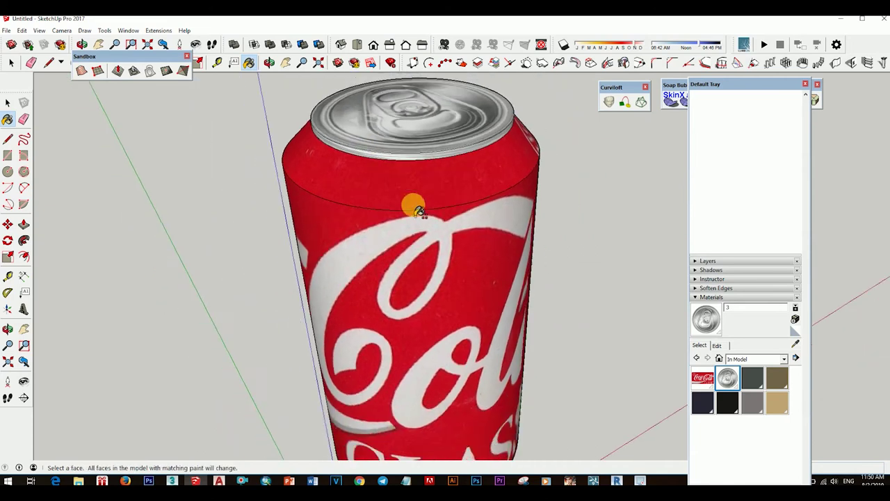
mouse_move(417, 211)
middle_mouse_down()
mouse_move(477, 272)
mouse_move(346, 177)
mouse_move(419, 301)
mouse_move(399, 306)
mouse_move(392, 254)
mouse_move(445, 141)
mouse_move(470, 167)
middle_mouse_up()
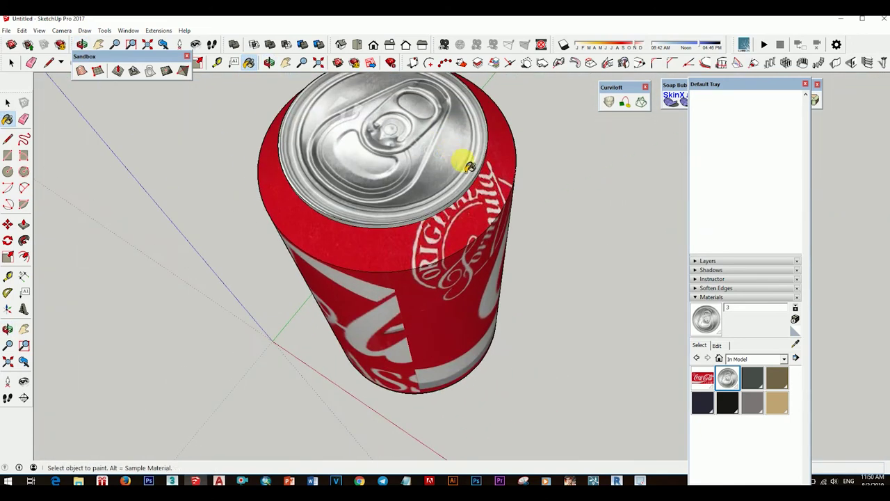
scroll(436, 177, "down", 1)
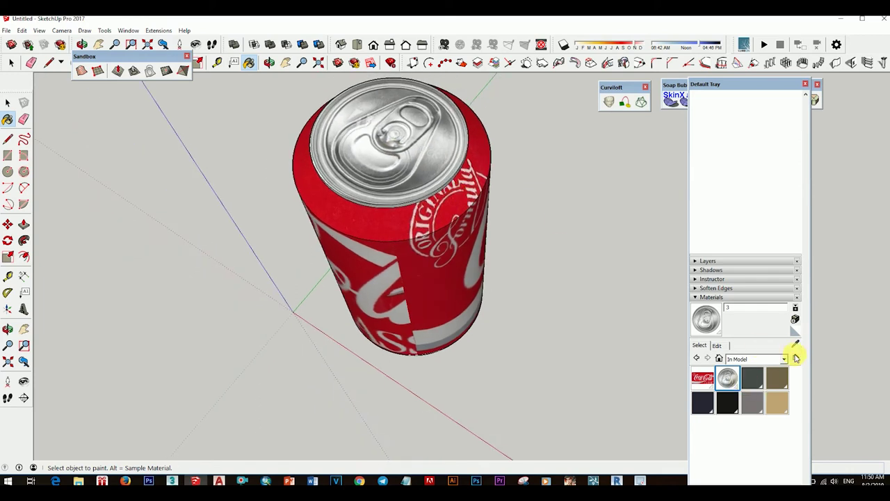
scroll(433, 177, "up", 1)
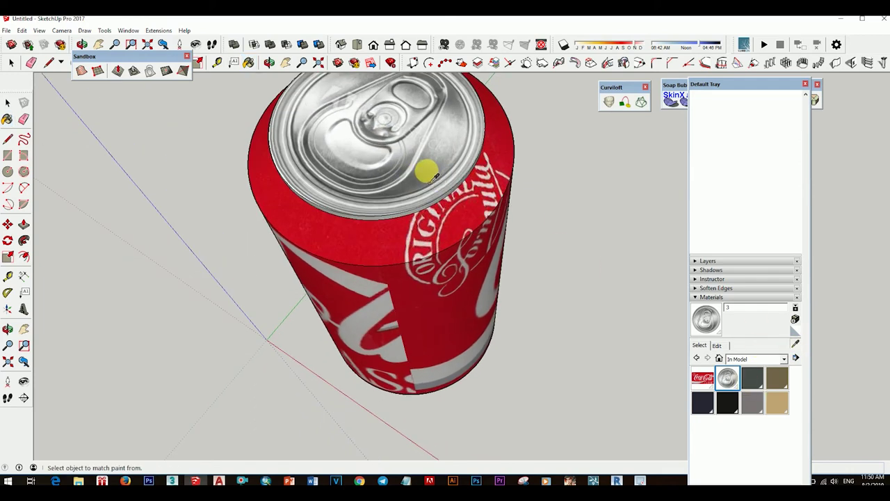
mouse_move(453, 210)
middle_mouse_down()
mouse_move(487, 411)
mouse_move(483, 327)
middle_mouse_up()
scroll(405, 345, "up", 1)
mouse_move(405, 345)
middle_mouse_down()
mouse_move(463, 351)
mouse_move(494, 330)
mouse_move(494, 221)
mouse_move(508, 187)
mouse_move(369, 195)
mouse_move(532, 269)
middle_mouse_up()
scroll(419, 332, "down", 2)
key("space")
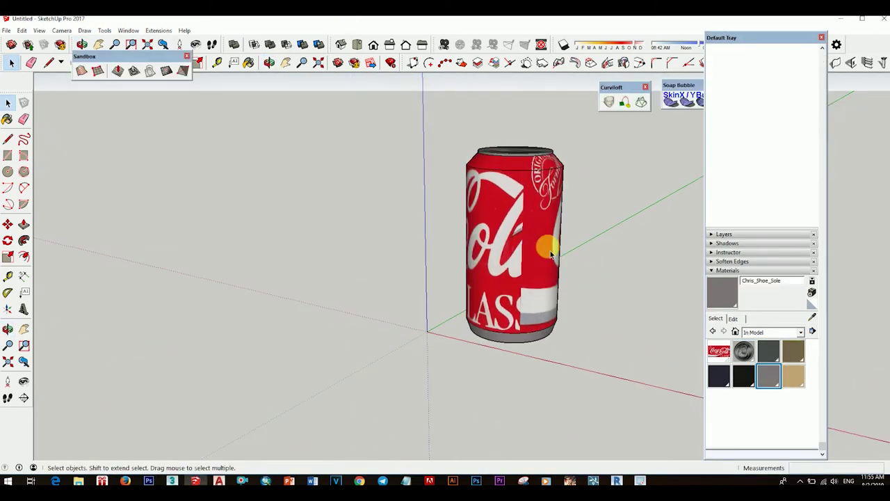
scroll(515, 312, "down", 2)
scroll(494, 318, "up", 4)
scroll(458, 322, "up", 2)
mouse_move(458, 322)
middle_mouse_down()
mouse_move(447, 318)
mouse_move(538, 318)
mouse_move(503, 260)
mouse_move(575, 288)
mouse_move(510, 338)
mouse_move(462, 348)
middle_mouse_up()
mouse_move(362, 304)
middle_mouse_down()
mouse_move(496, 338)
mouse_move(364, 334)
mouse_move(452, 324)
mouse_move(408, 395)
mouse_move(447, 292)
mouse_move(411, 324)
middle_mouse_up()
scroll(438, 299, "down", 2)
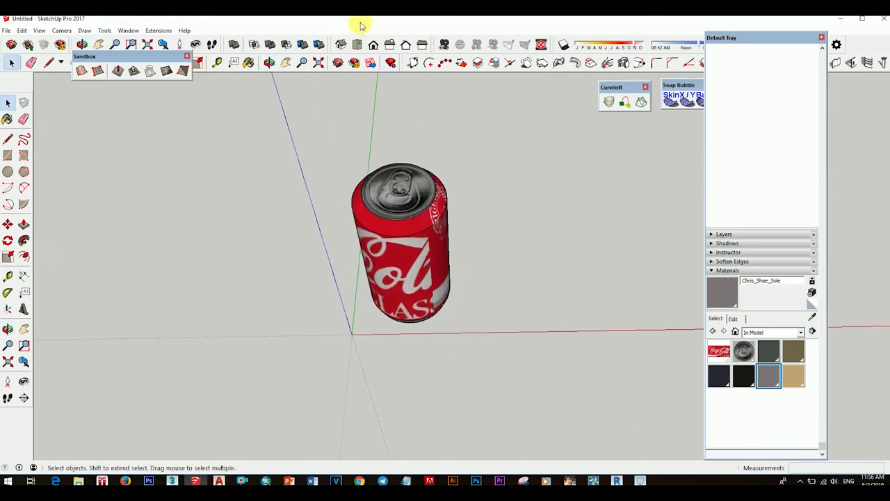
mouse_move(403, 189)
middle_mouse_down()
mouse_move(409, 209)
mouse_move(377, 169)
mouse_move(416, 215)
mouse_move(441, 145)
mouse_move(415, 229)
mouse_move(308, 134)
middle_mouse_up()
left_click_drag(308, 134, 469, 327)
mouse_move(324, 276)
middle_mouse_down()
mouse_move(354, 325)
mouse_move(329, 239)
mouse_move(332, 292)
mouse_move(566, 283)
mouse_move(513, 297)
middle_mouse_up()
Copy the can to the left with Move and Ctrl, and select the copy.
key("ctrl")
left_click(458, 299)
left_click(258, 298)
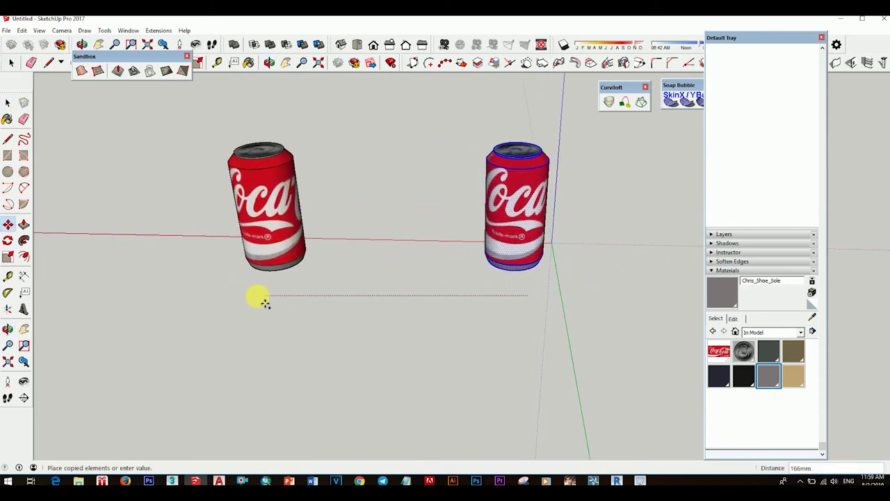
key("space")
middle_click_drag(275, 276, 313, 188)
left_click(313, 188)
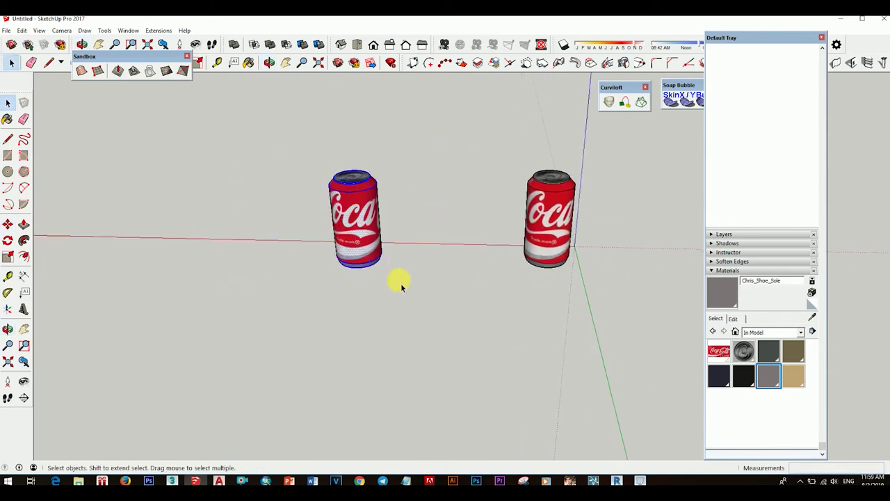
Paint the copied can in the light peach Color B01 from the Colors collection.
right_click(369, 230)
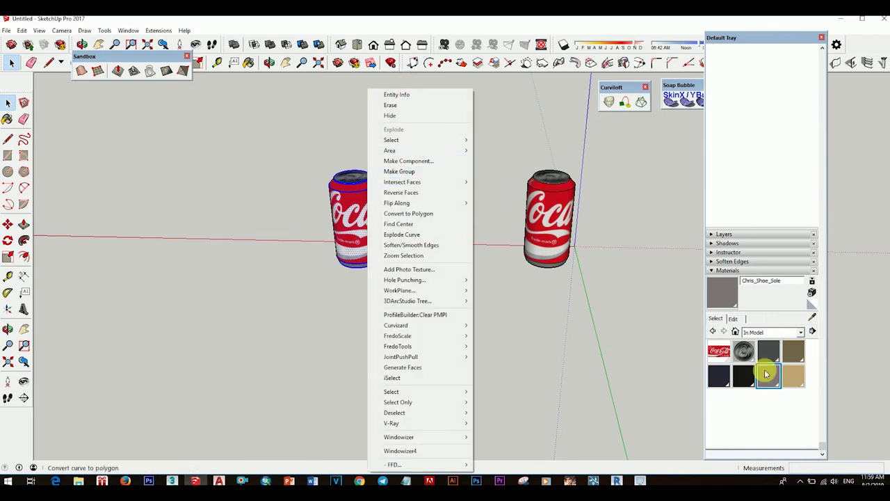
left_click(801, 332)
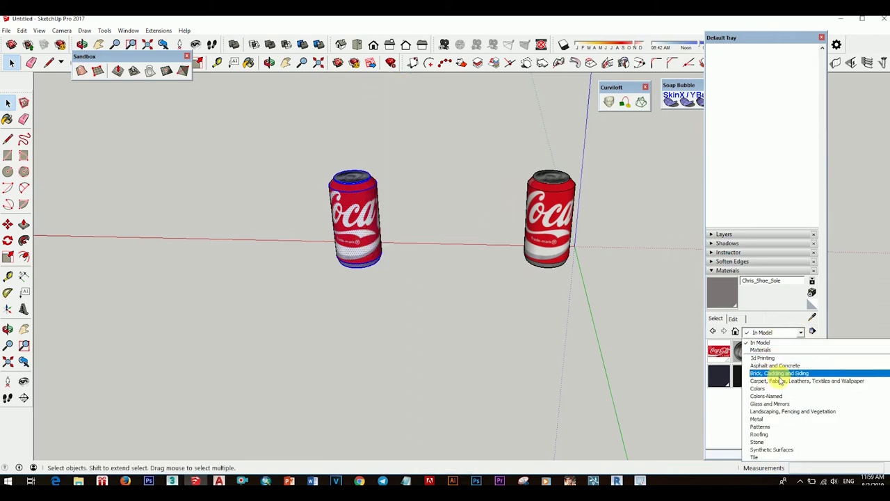
left_click(761, 388)
left_click(719, 399)
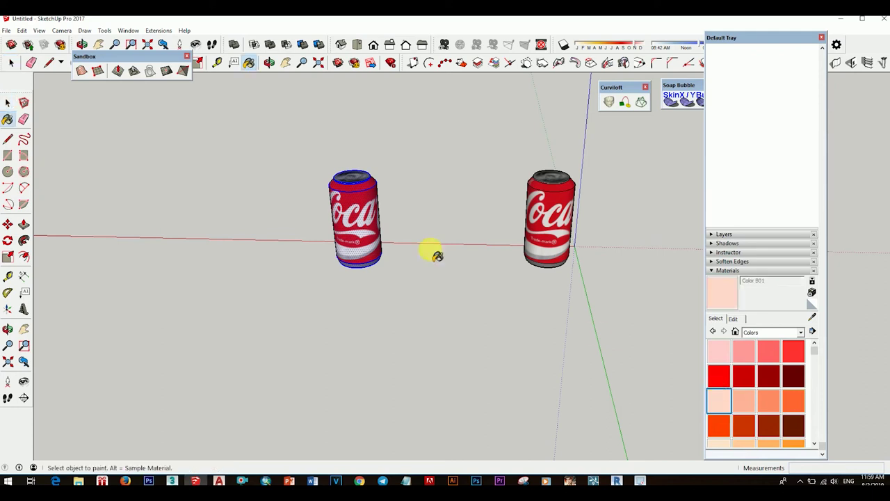
left_click(377, 208)
key("space")
middle_click_drag(378, 208, 417, 225)
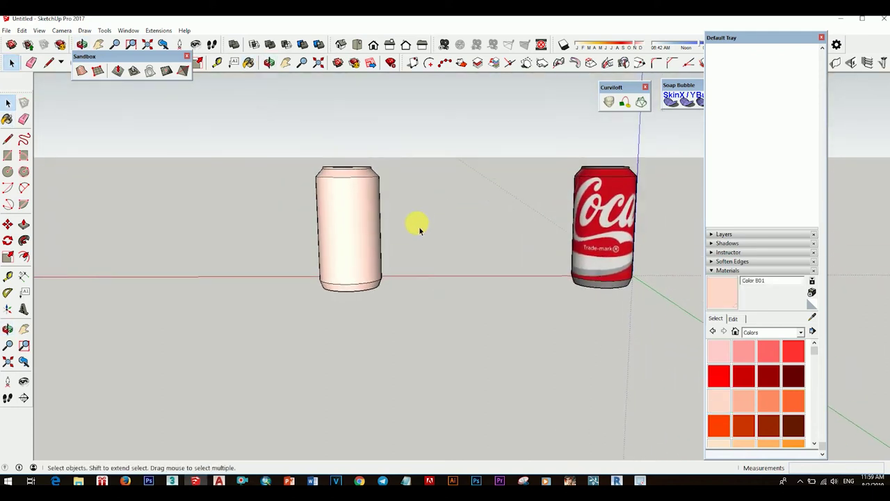
scroll(472, 251, "up", 2)
mouse_move(472, 250)
middle_mouse_down()
mouse_move(427, 324)
mouse_move(477, 264)
mouse_move(457, 326)
middle_mouse_up()
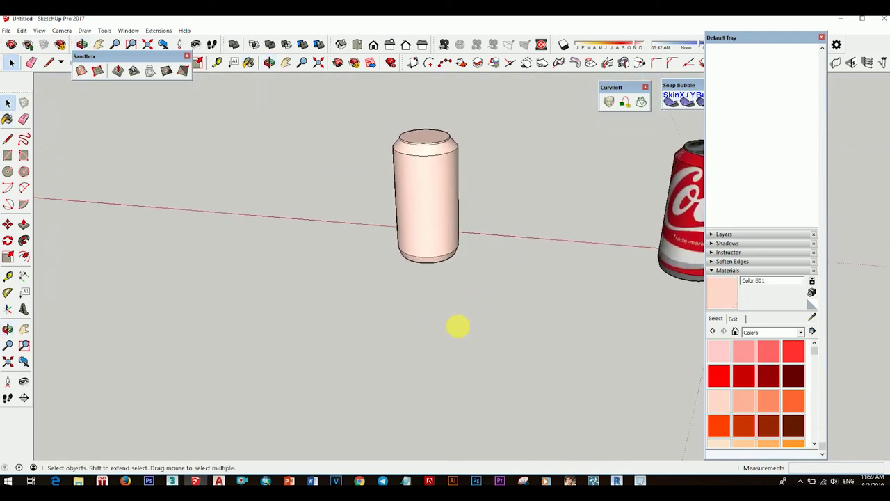
Draw a rectangle in front of the peach can and Push/Pull it into a tall, thin box.
left_click(499, 338)
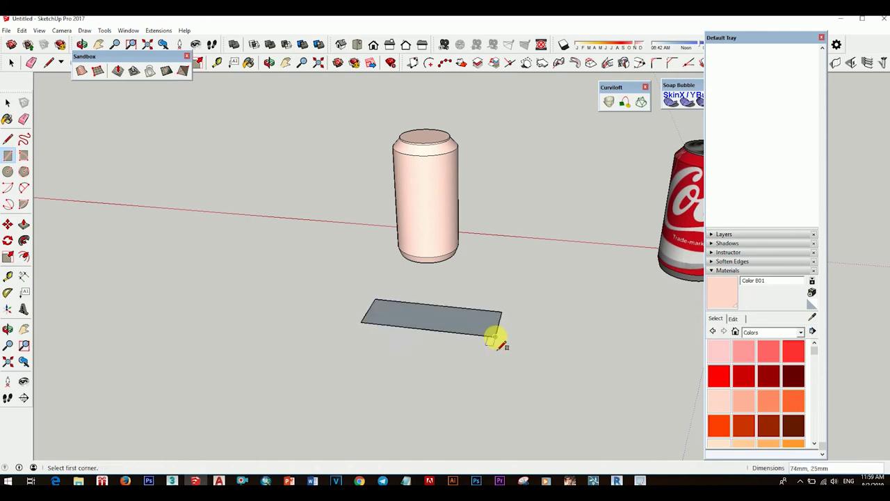
key("space")
left_click(439, 321)
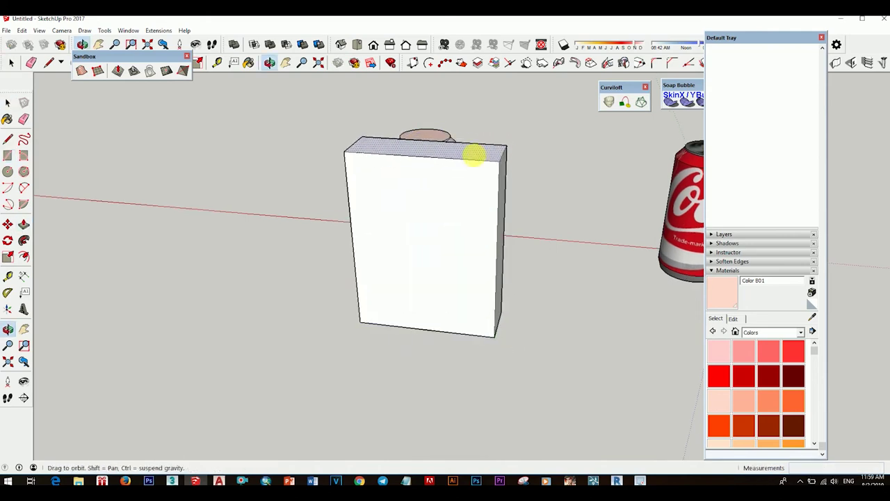
mouse_move(477, 155)
middle_mouse_down()
mouse_move(328, 199)
mouse_move(433, 213)
middle_mouse_up()
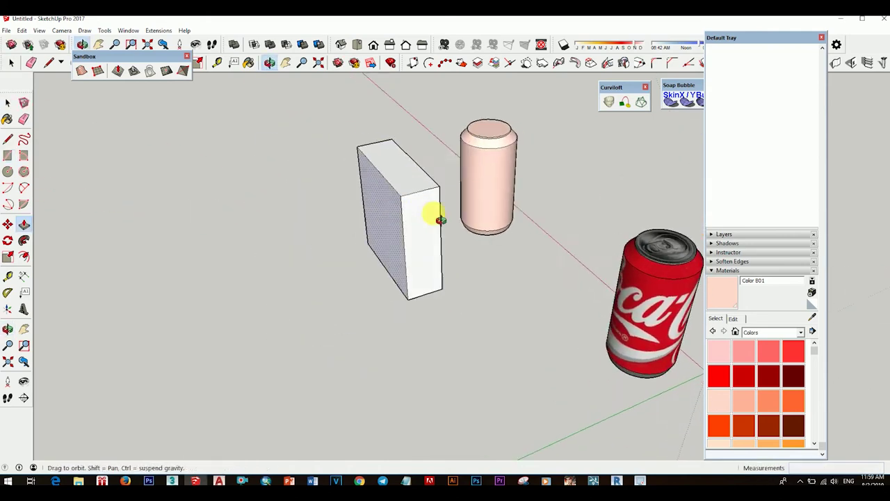
scroll(421, 205, "up", 3)
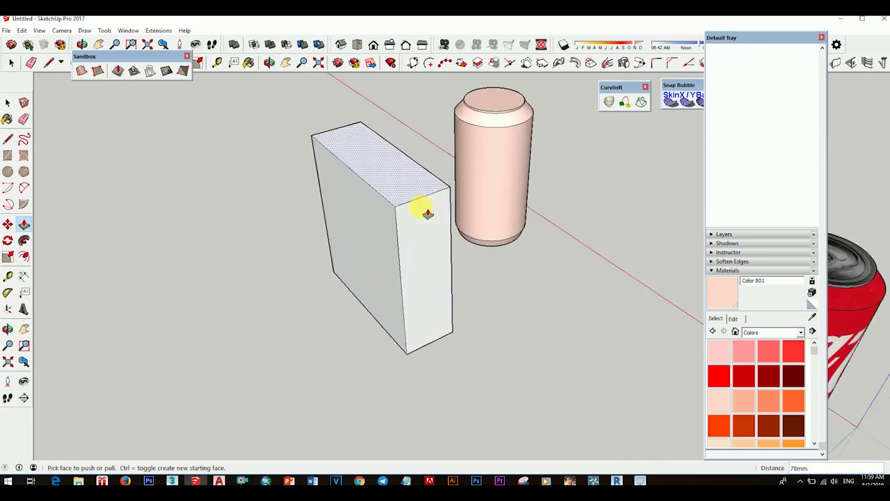
left_click(440, 250)
scroll(413, 202, "down", 3)
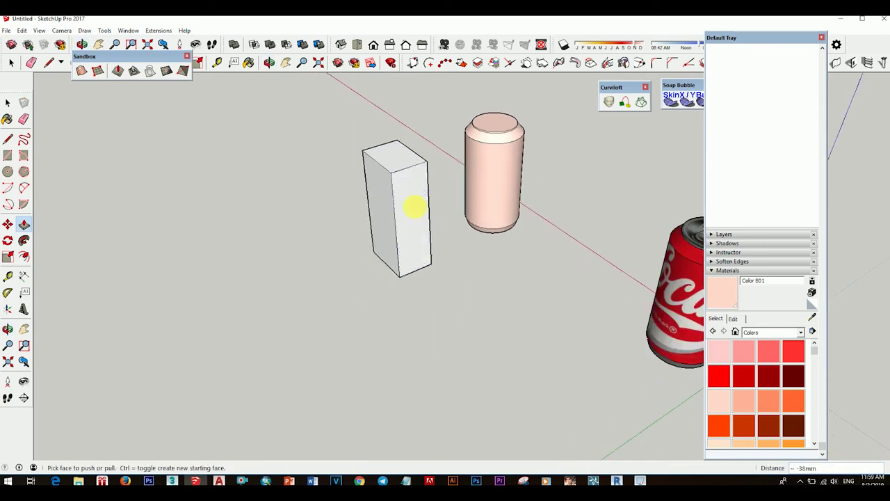
middle_click_drag(313, 243, 483, 251)
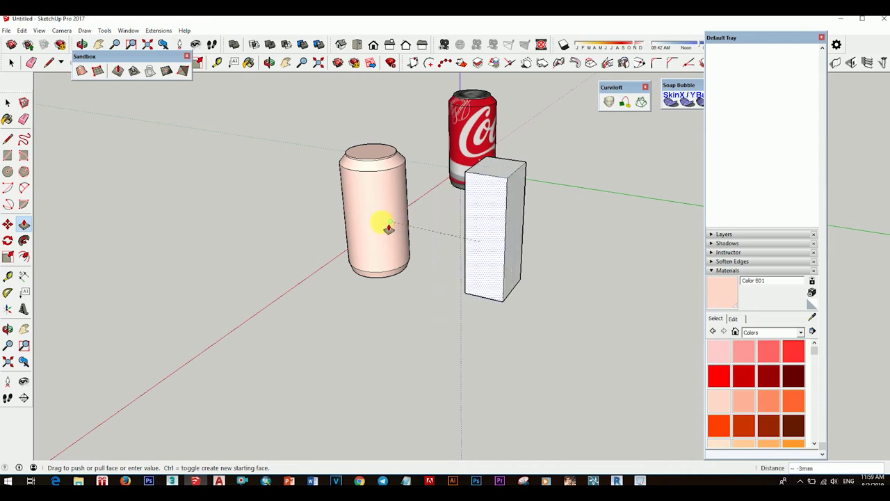
mouse_move(381, 236)
middle_mouse_down()
mouse_move(383, 298)
mouse_move(486, 323)
middle_mouse_up()
Erase the box's edges so only one upright rectangular face remains.
key("space")
left_click(479, 205)
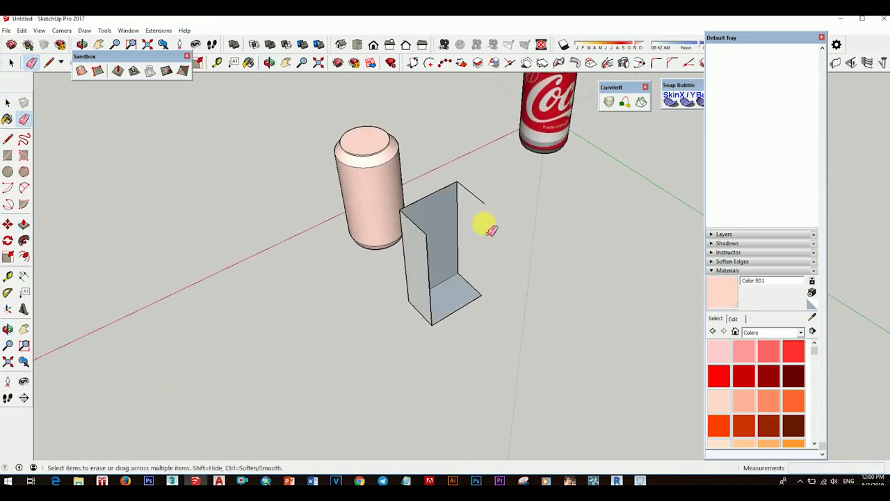
mouse_move(480, 224)
middle_mouse_down()
mouse_move(479, 289)
mouse_move(452, 287)
middle_mouse_up()
left_click_drag(409, 310, 415, 214)
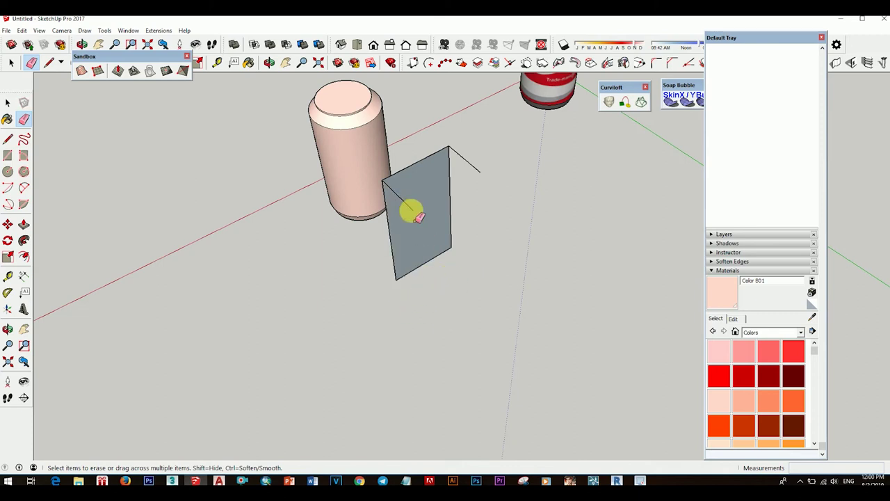
key("space")
scroll(500, 237, "down", 3)
mouse_move(515, 290)
middle_mouse_down()
mouse_move(403, 241)
mouse_move(404, 308)
mouse_move(359, 278)
middle_mouse_up()
scroll(440, 256, "up", 2)
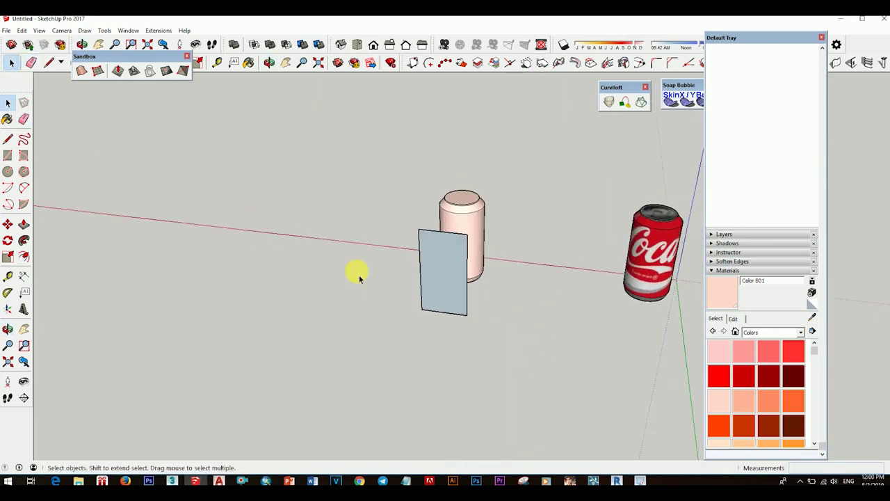
Import 1.jpg as a texture and place the Coca-Cola Classic image on the panel face.
left_click(23, 31)
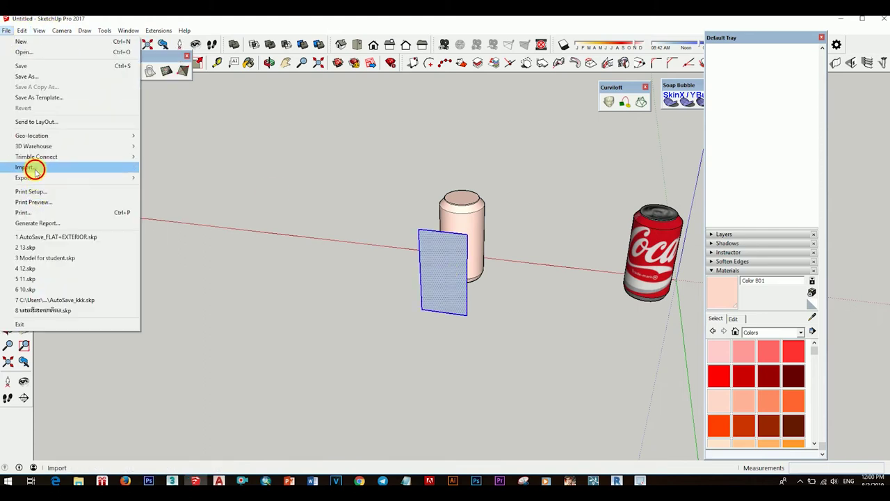
left_click(34, 169)
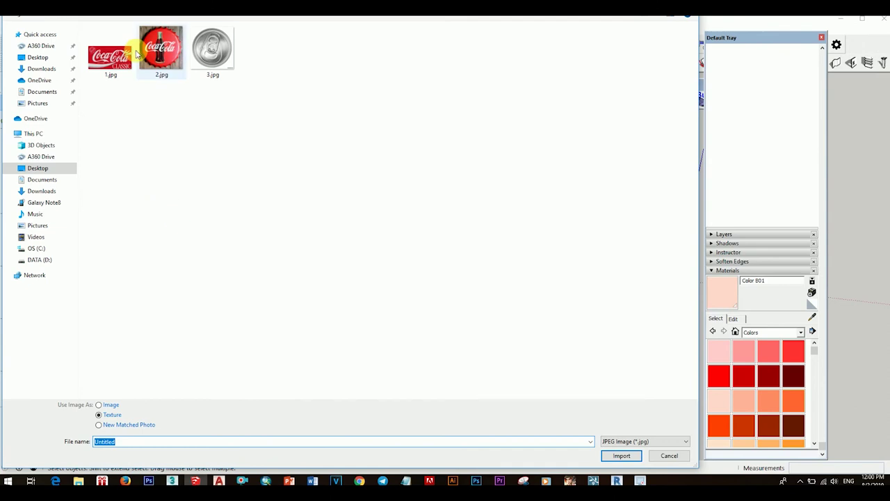
double_click(120, 60)
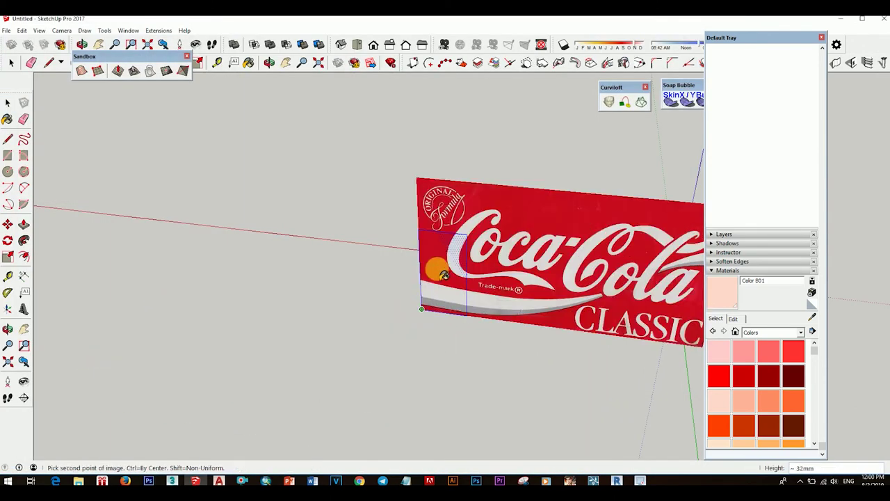
left_click(471, 237)
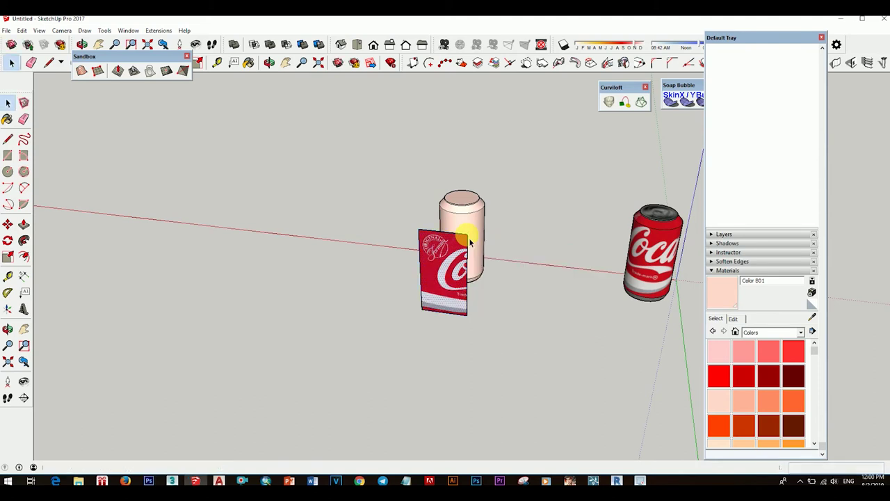
middle_click_drag(466, 240, 464, 279)
scroll(464, 283, "up", 3)
Try distorting the panel's texture by dragging a corner pin, then finish and deselect.
right_click(449, 280)
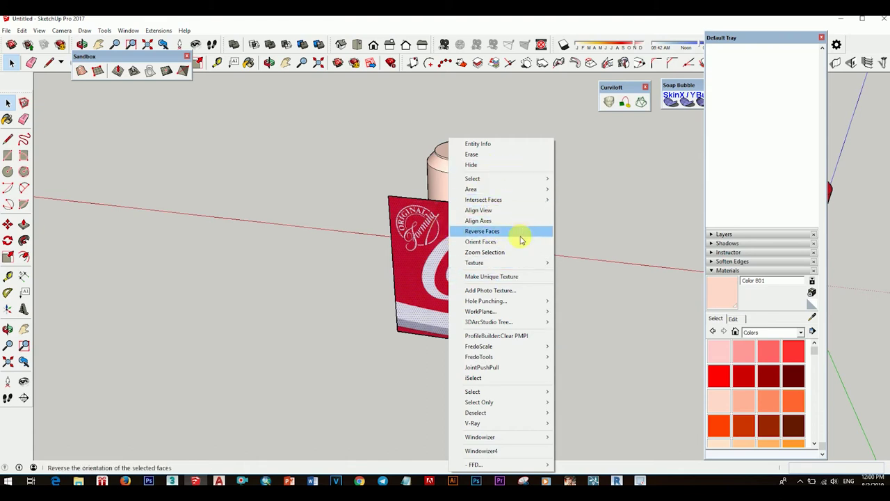
left_click(588, 260)
scroll(500, 316, "down", 2)
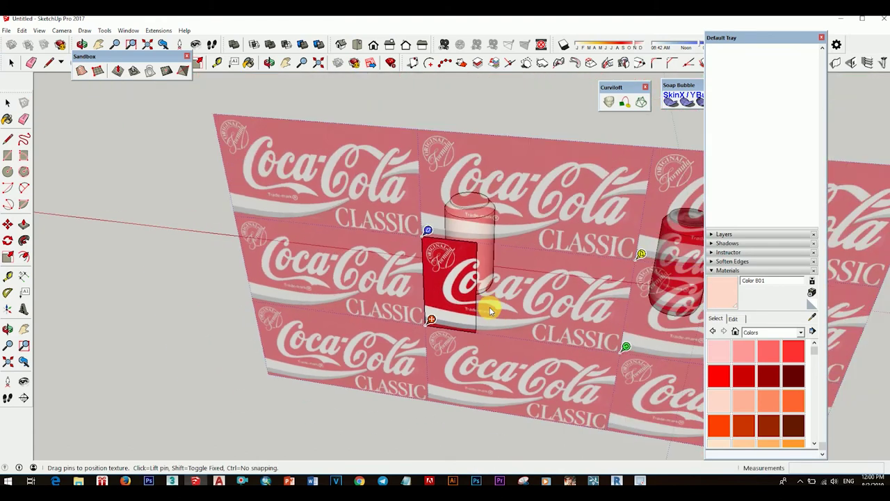
middle_click_drag(485, 299, 463, 302)
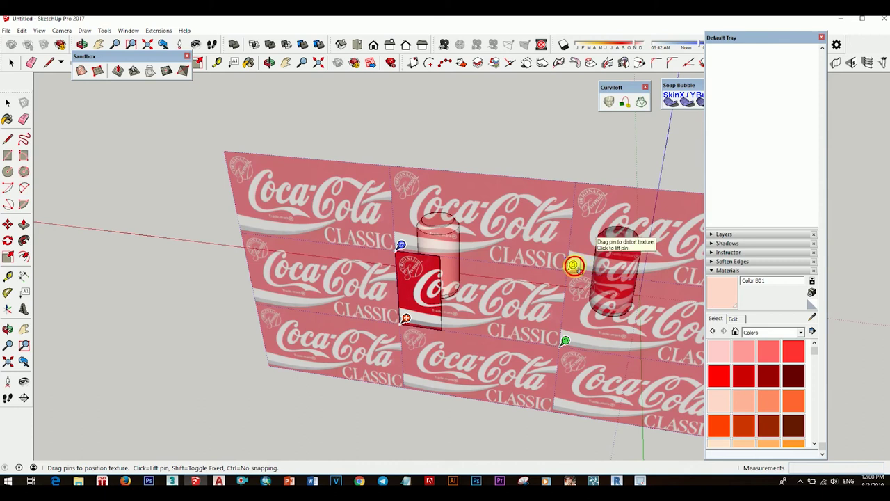
left_click_drag(574, 265, 503, 267)
key("Return")
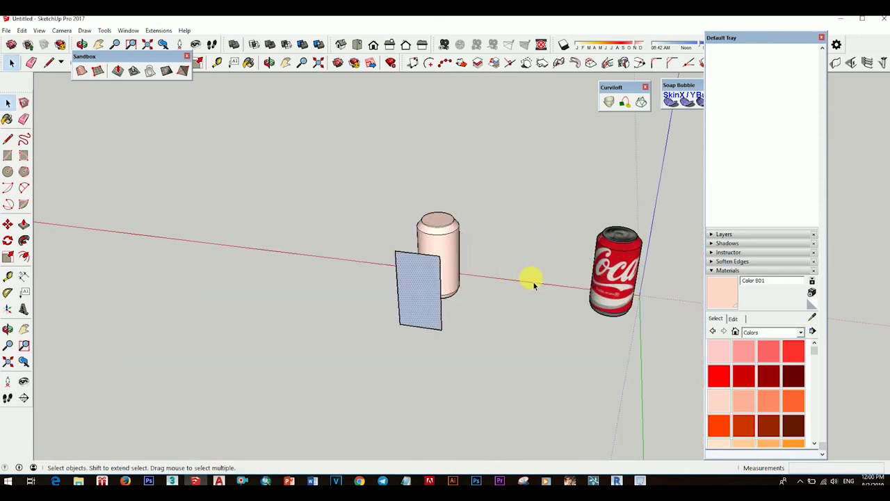
left_click(253, 139)
Rescale the panel texture with the pins until one upright Coca-Cola Classic label fills it.
right_click(427, 297)
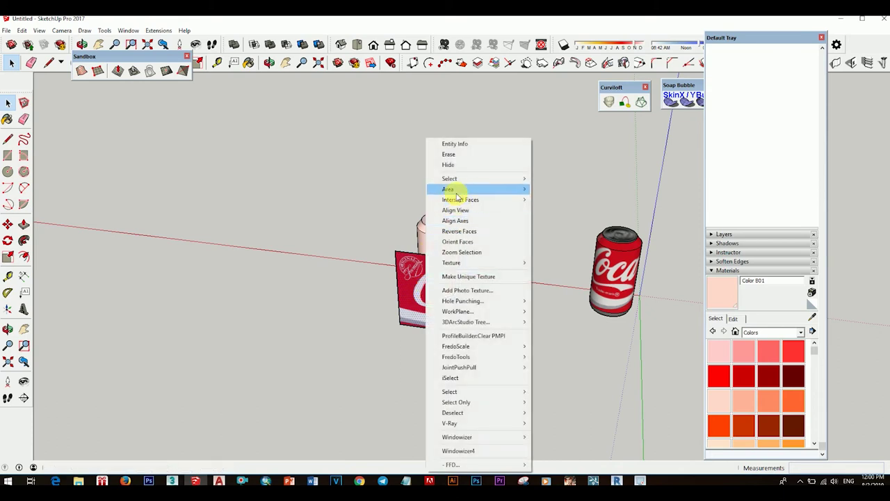
mouse_move(452, 262)
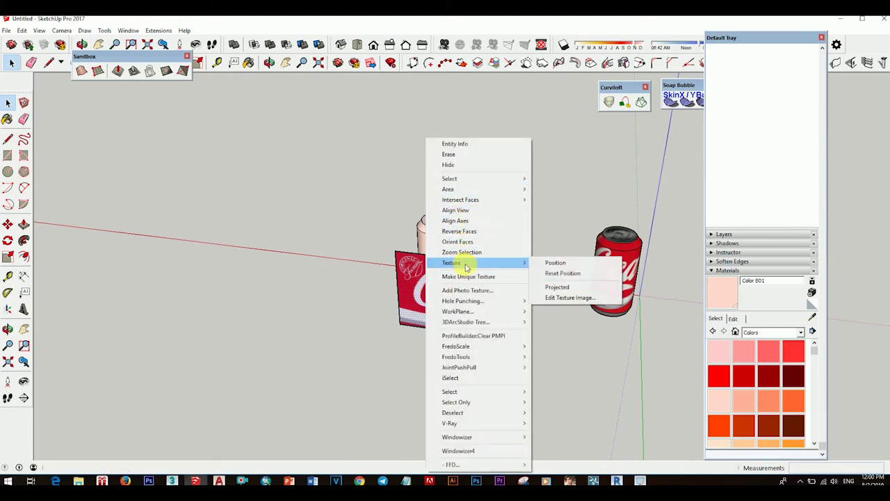
left_click(560, 264)
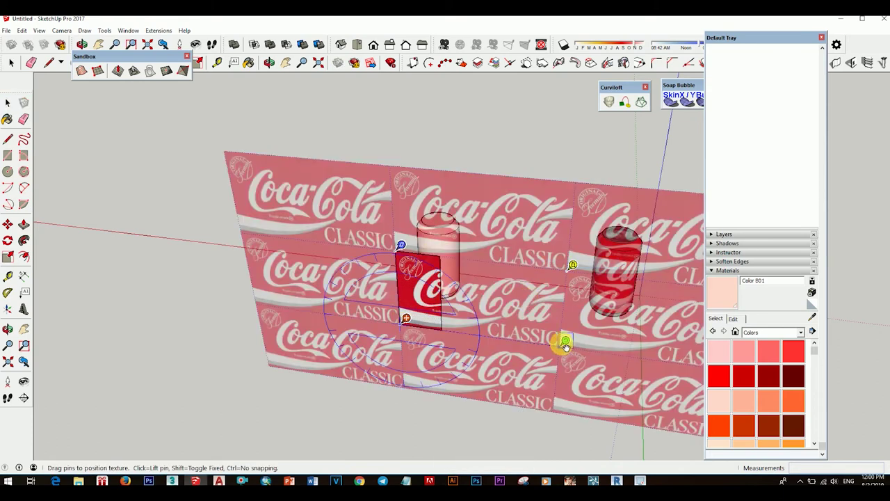
left_click_drag(565, 342, 451, 326)
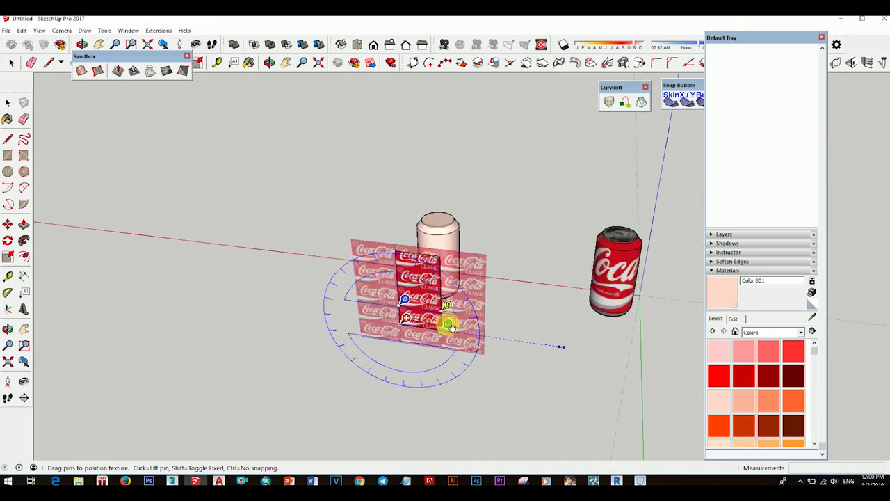
scroll(430, 320, "up", 4)
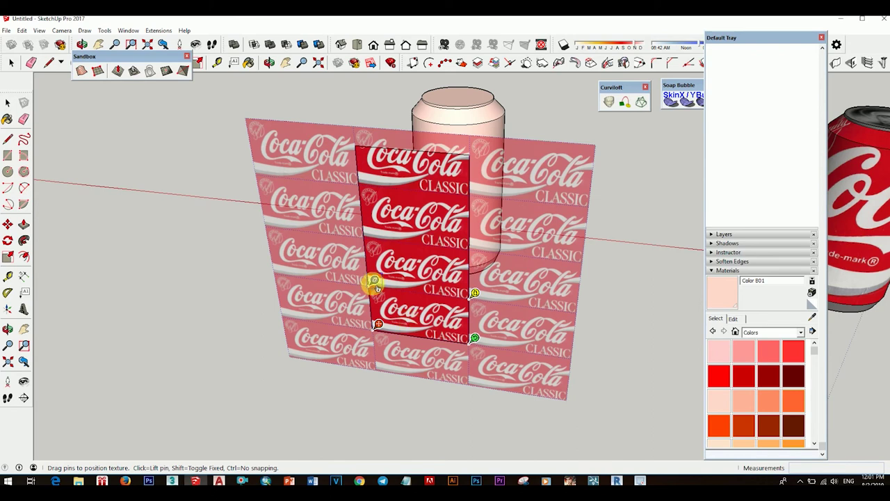
left_click_drag(374, 280, 361, 145)
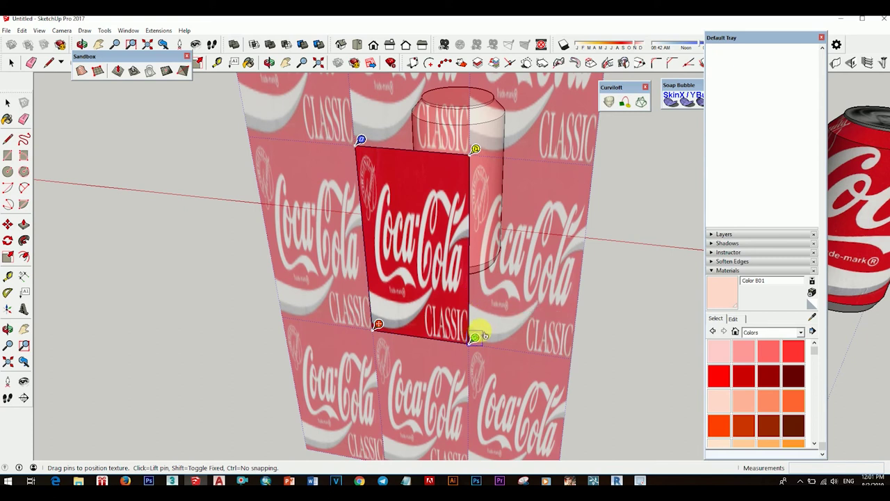
scroll(496, 312, "down", 3)
scroll(461, 294, "down", 3)
scroll(514, 324, "down", 3)
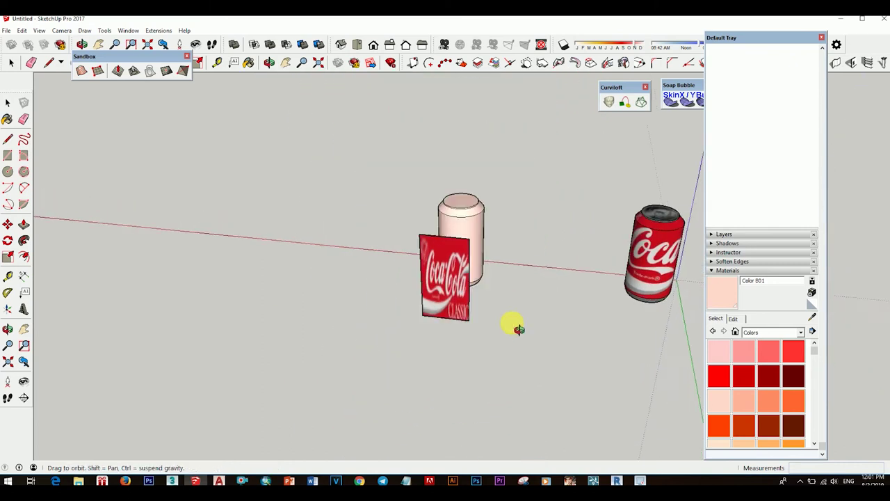
middle_click_drag(515, 324, 488, 285)
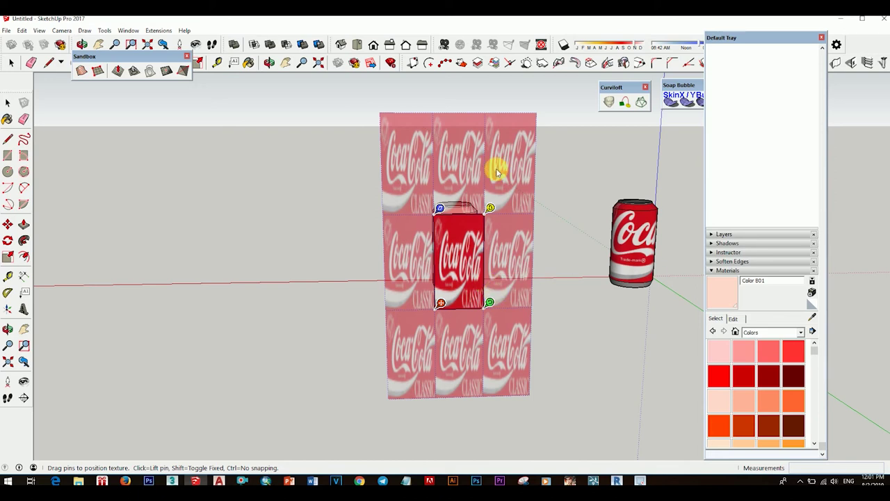
left_click(550, 189)
mouse_move(562, 211)
middle_mouse_down()
mouse_move(475, 334)
mouse_move(322, 312)
mouse_move(394, 278)
middle_mouse_up()
Make the panel's texture projected and paint the blank can with that Coca-Cola Classic texture.
right_click(394, 278)
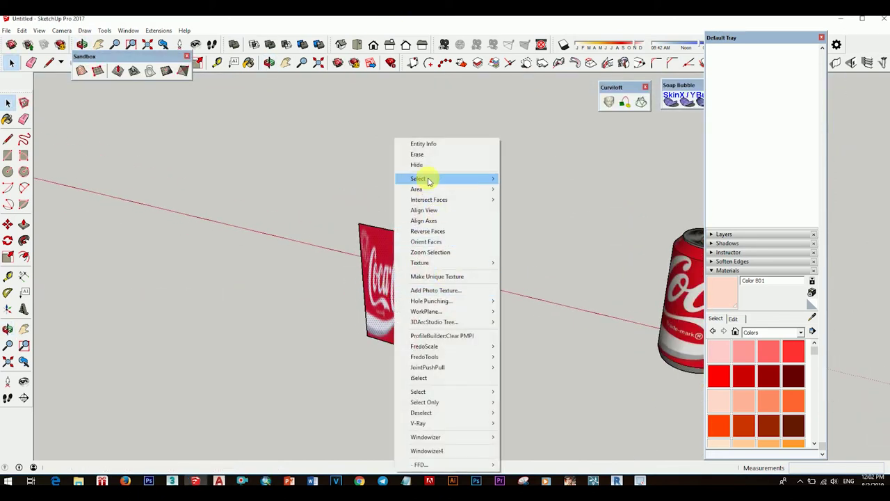
mouse_move(420, 262)
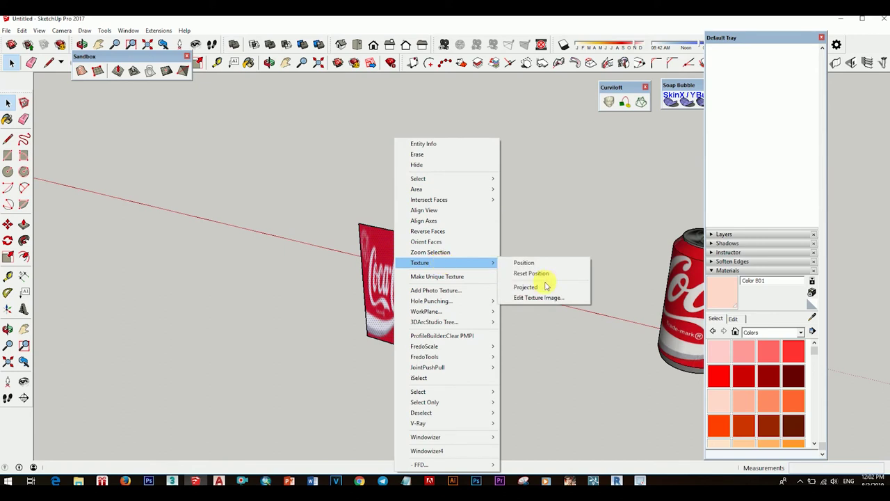
left_click(545, 286)
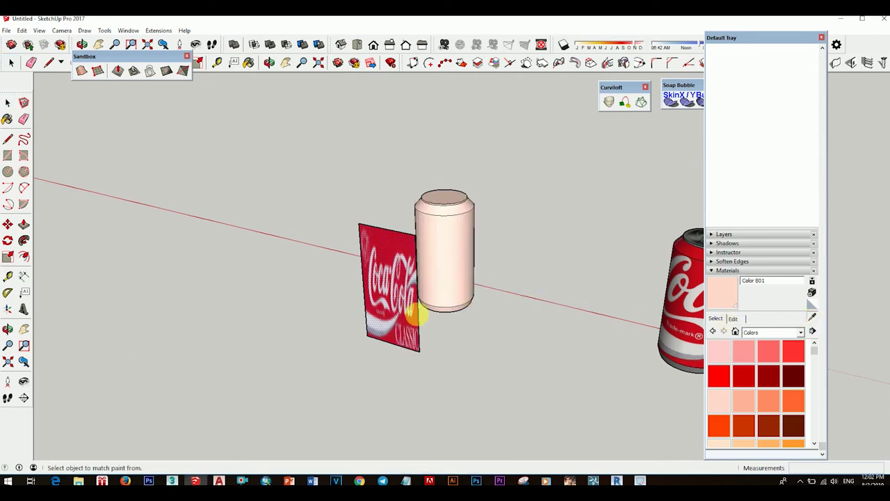
left_click(455, 260)
mouse_move(493, 285)
middle_mouse_down()
mouse_move(588, 325)
mouse_move(668, 278)
mouse_move(491, 285)
mouse_move(453, 323)
mouse_move(411, 223)
middle_mouse_up()
scroll(364, 258, "up", 3)
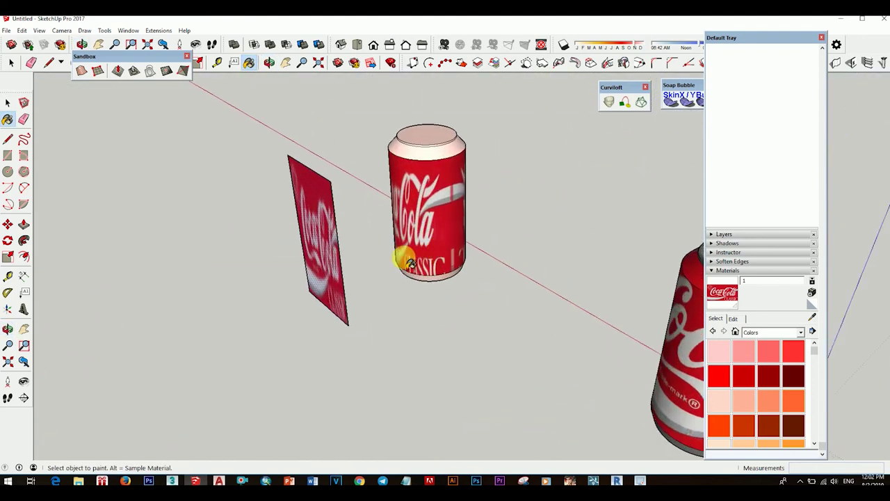
scroll(364, 258, "up", 3)
mouse_move(363, 258)
middle_mouse_down()
mouse_move(496, 193)
mouse_move(511, 262)
mouse_move(469, 234)
mouse_move(369, 285)
mouse_move(417, 264)
mouse_move(372, 280)
mouse_move(312, 283)
mouse_move(406, 232)
mouse_move(364, 312)
mouse_move(443, 192)
mouse_move(402, 238)
middle_mouse_up()
scroll(511, 262, "down", 3)
Orbit around the red-topped can and panel, then clear the can's selection.
scroll(452, 309, "up", 1)
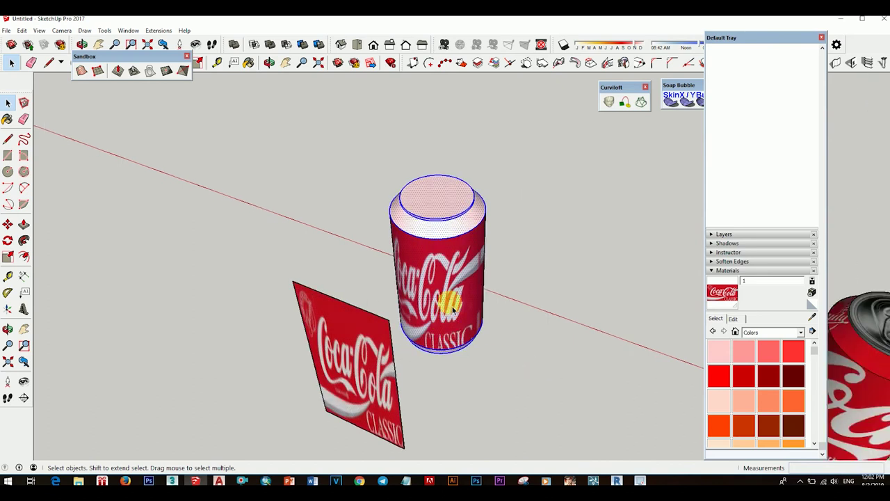
mouse_move(458, 294)
middle_mouse_down()
mouse_move(496, 374)
mouse_move(417, 343)
mouse_move(481, 397)
mouse_move(447, 358)
mouse_move(477, 338)
mouse_move(453, 391)
mouse_move(438, 358)
mouse_move(419, 392)
mouse_move(411, 375)
middle_mouse_up()
key("space")
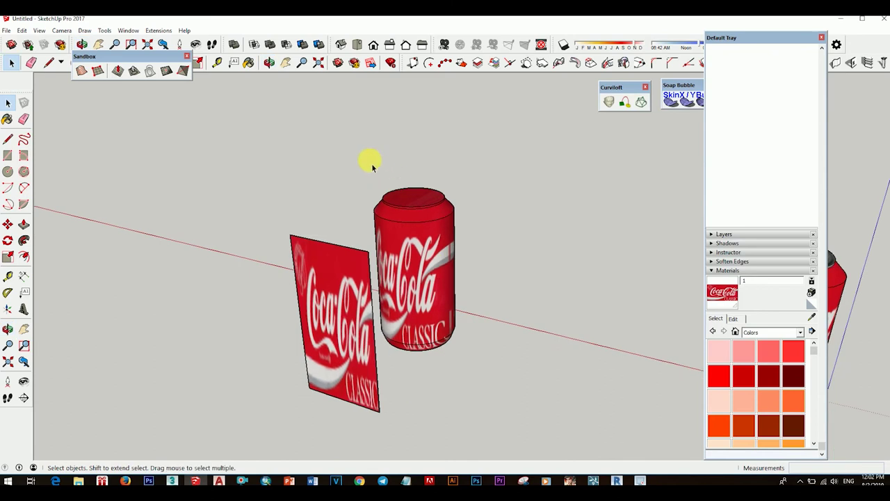
left_click(490, 352)
Orbit to view the can and panel head-on, back in the Select tool.
scroll(490, 352, "up", 2)
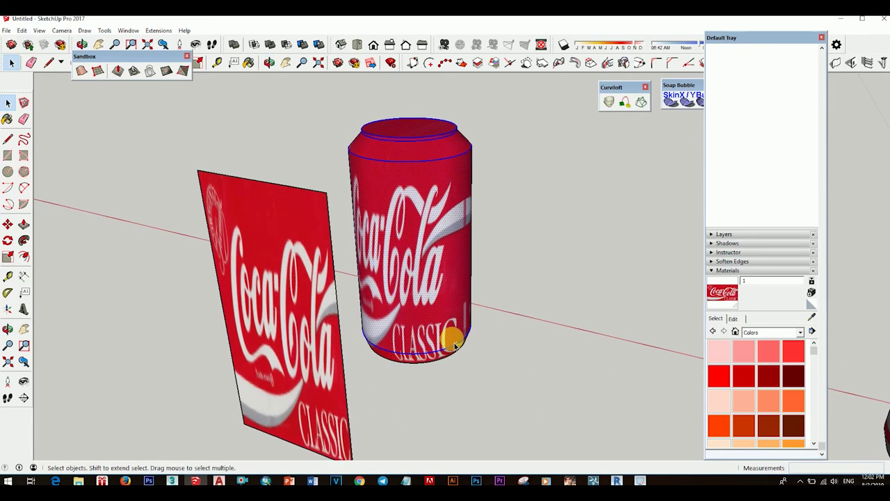
scroll(447, 338, "up", 2)
scroll(429, 267, "down", 2)
mouse_move(420, 285)
middle_mouse_down()
mouse_move(408, 239)
mouse_move(484, 300)
middle_mouse_up()
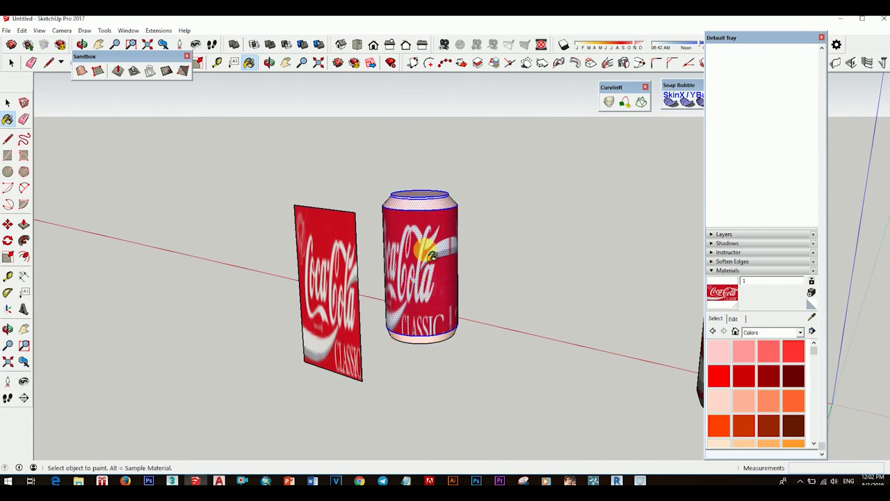
scroll(443, 248, "up", 1)
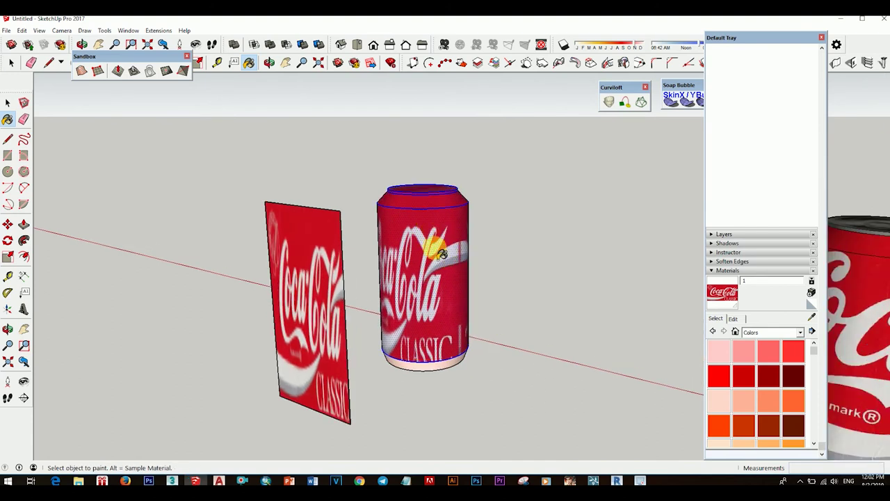
mouse_move(442, 252)
middle_mouse_down()
mouse_move(503, 313)
mouse_move(403, 258)
mouse_move(554, 329)
mouse_move(483, 328)
mouse_move(566, 288)
mouse_move(389, 292)
mouse_move(501, 403)
mouse_move(367, 354)
mouse_move(344, 294)
mouse_move(276, 311)
mouse_move(354, 274)
mouse_move(324, 255)
mouse_move(357, 287)
mouse_move(353, 297)
mouse_move(378, 189)
mouse_move(391, 234)
mouse_move(493, 243)
middle_mouse_up()
key("space")
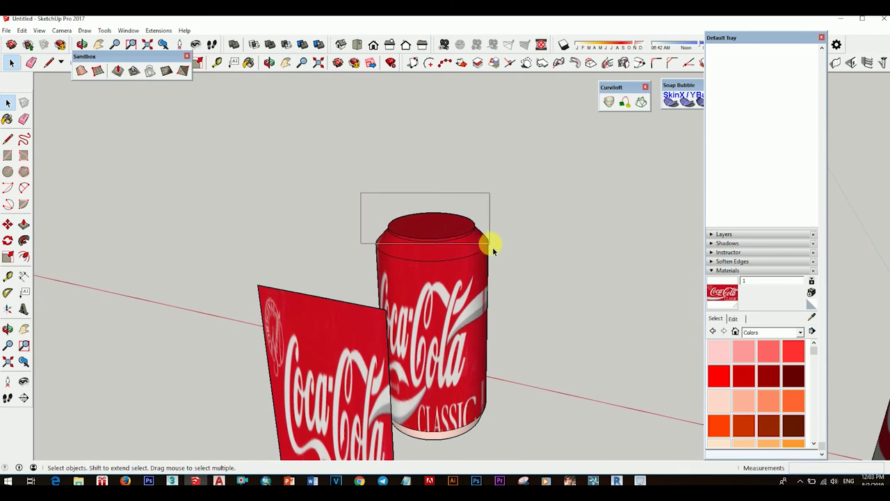
Select the can top and browse the Patterns, Asphalt and Concrete, and Brick material collections.
left_click_drag(488, 255, 491, 248)
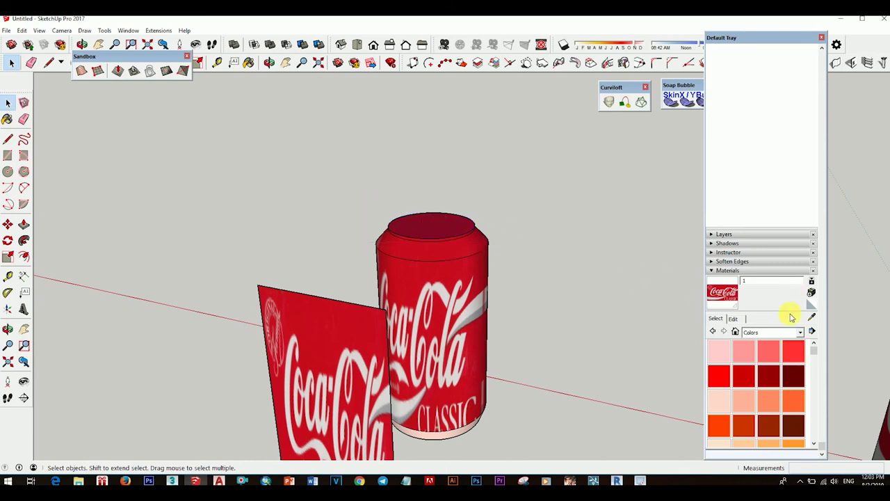
left_click(763, 333)
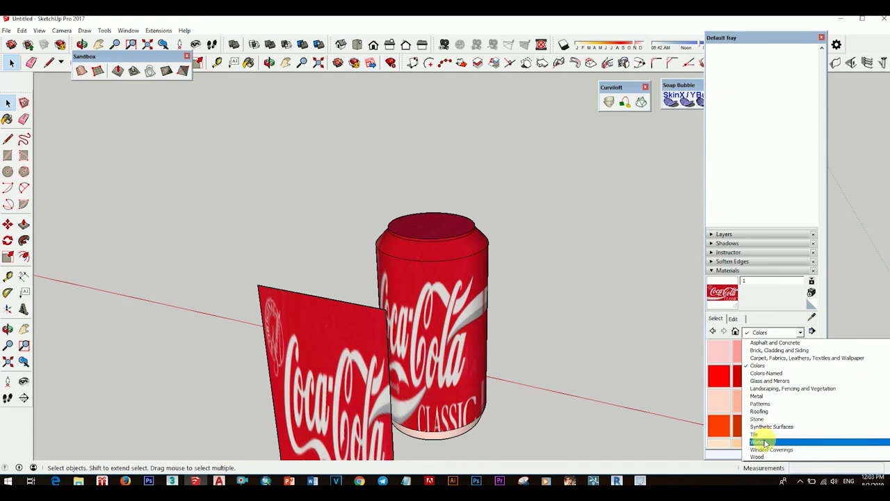
left_click(761, 403)
left_click(800, 332)
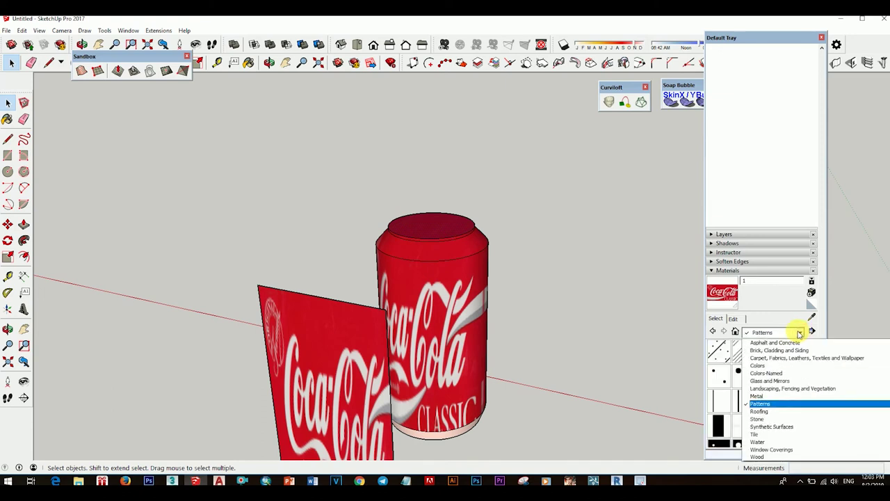
left_click(735, 321)
left_click(801, 333)
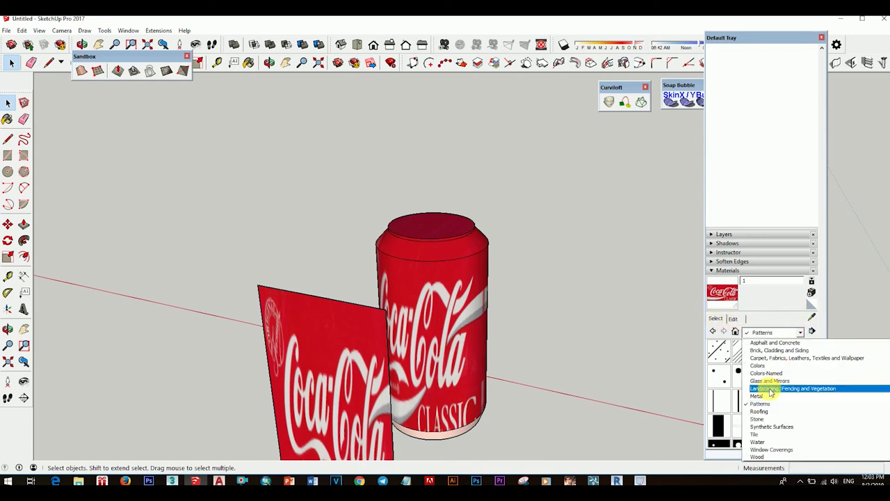
left_click(765, 342)
left_click(796, 332)
left_click(773, 351)
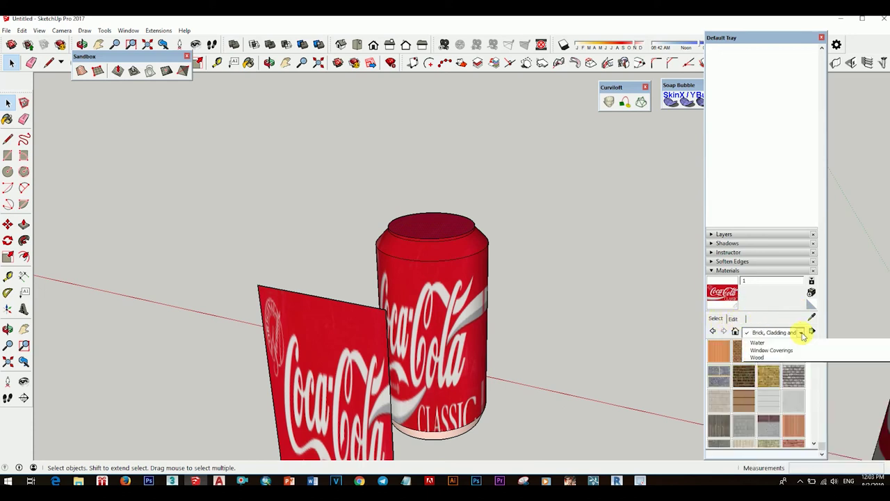
Browse the Carpet and Fabric, Colors, and Colors-Named material collections.
left_click(800, 332)
left_click(772, 357)
left_click(800, 333)
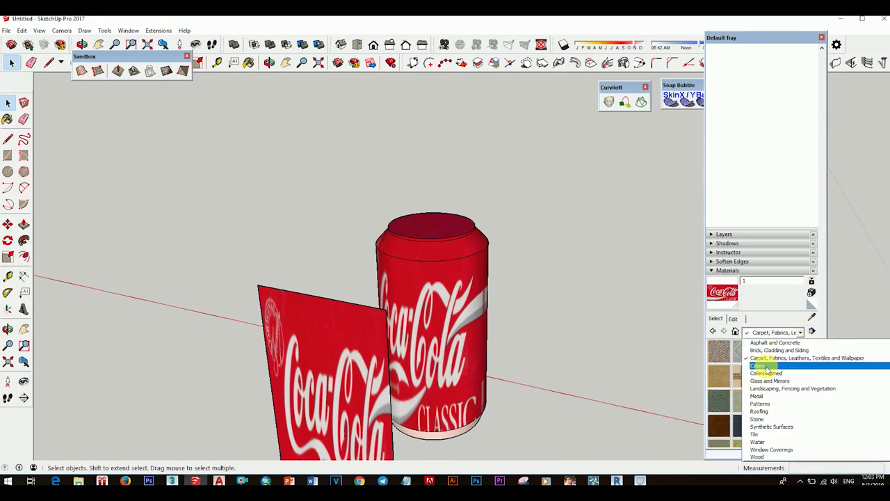
left_click(766, 366)
left_click(800, 332)
left_click(772, 373)
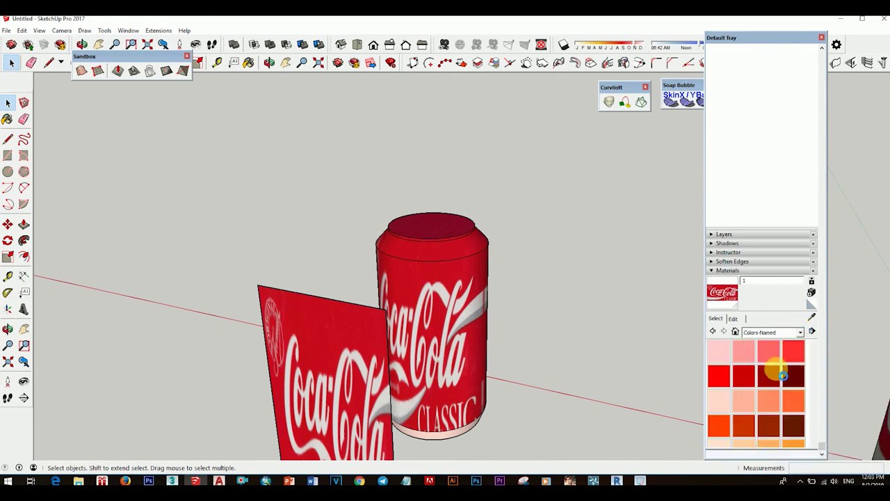
left_click(801, 333)
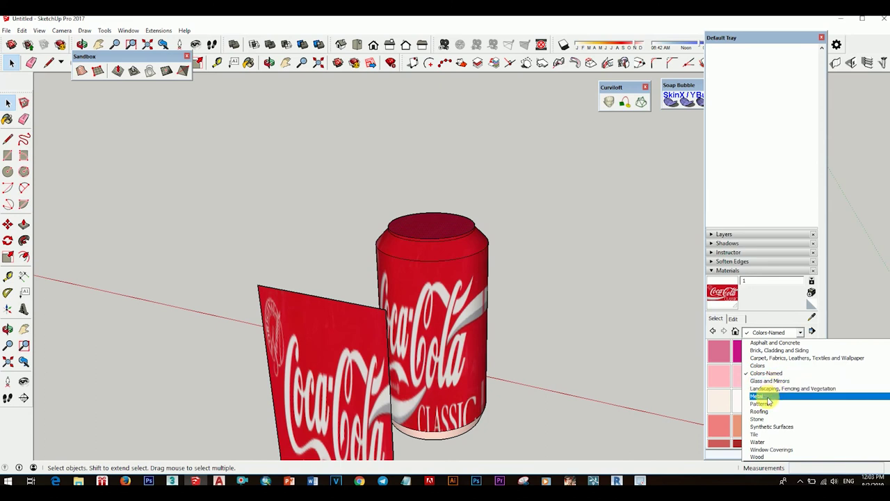
Browse Metal, Patterns, Roofing, Stone and Synthetic Surfaces, then return to In Model materials.
left_click(774, 397)
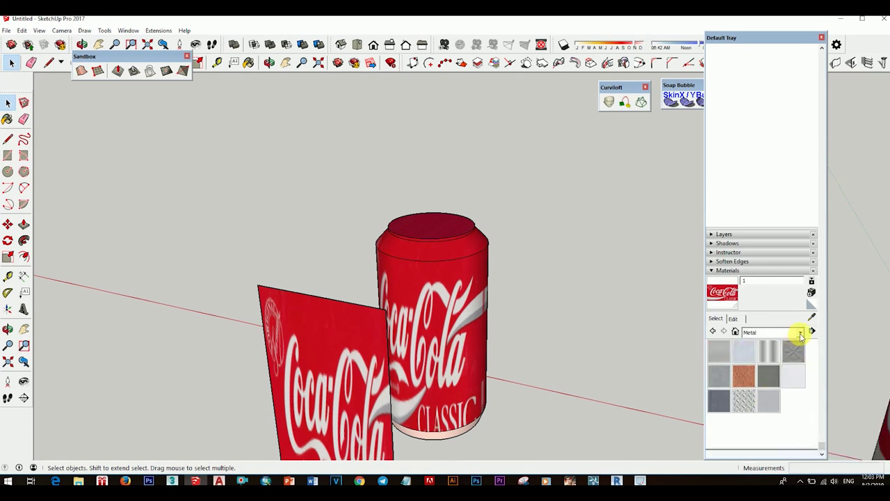
left_click(801, 333)
left_click(760, 405)
left_click(800, 333)
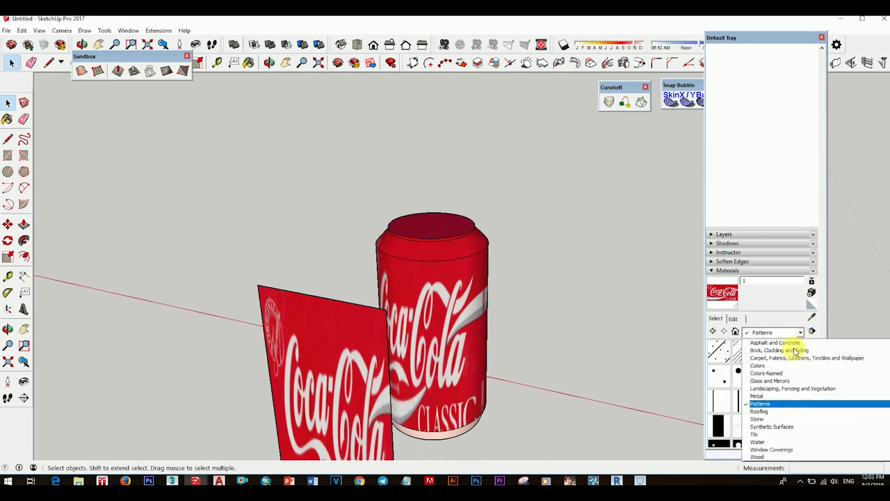
left_click(765, 412)
left_click(790, 333)
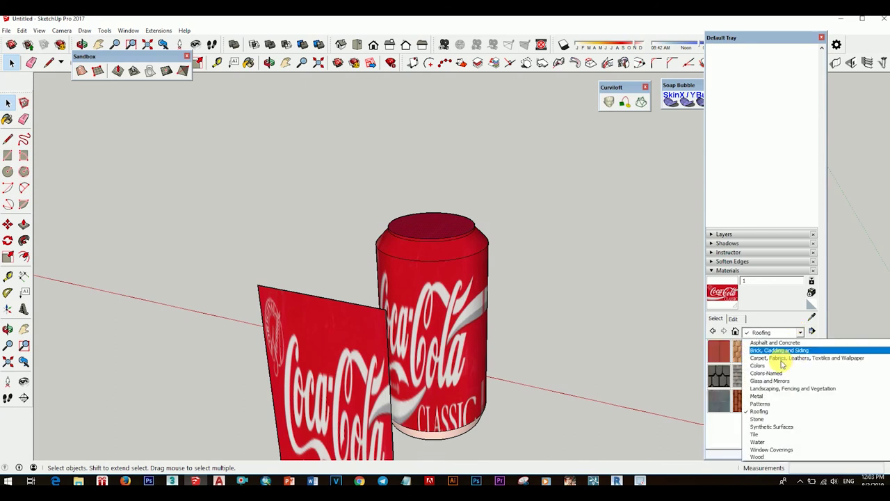
left_click(761, 419)
left_click(801, 335)
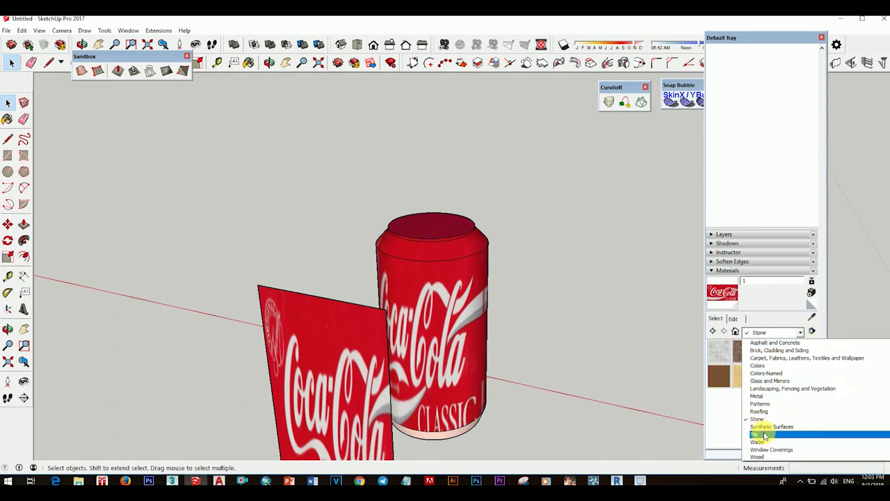
left_click(769, 426)
left_click(735, 332)
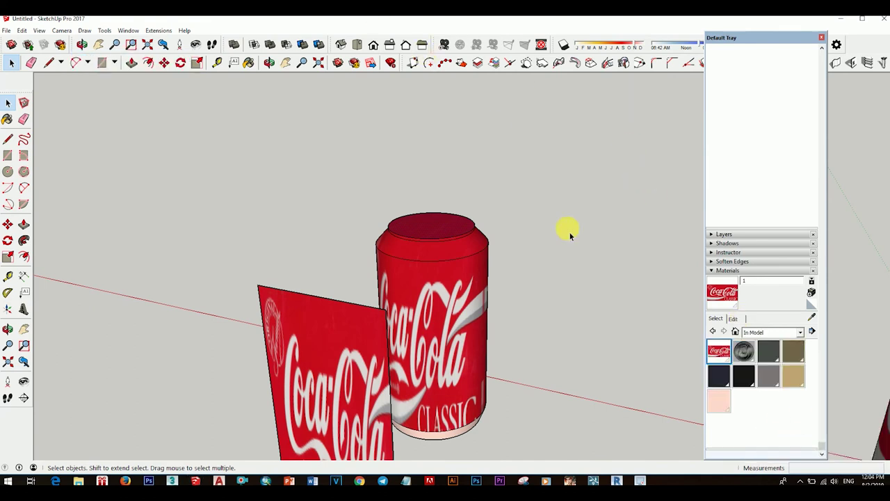
Look down onto the can top and start Texture > Position on its metal lid texture.
mouse_move(493, 215)
middle_mouse_down()
mouse_move(448, 294)
mouse_move(414, 268)
mouse_move(561, 183)
mouse_move(533, 173)
mouse_move(478, 258)
mouse_move(507, 280)
mouse_move(463, 272)
mouse_move(508, 223)
mouse_move(432, 279)
middle_mouse_up()
key("space")
right_click(468, 271)
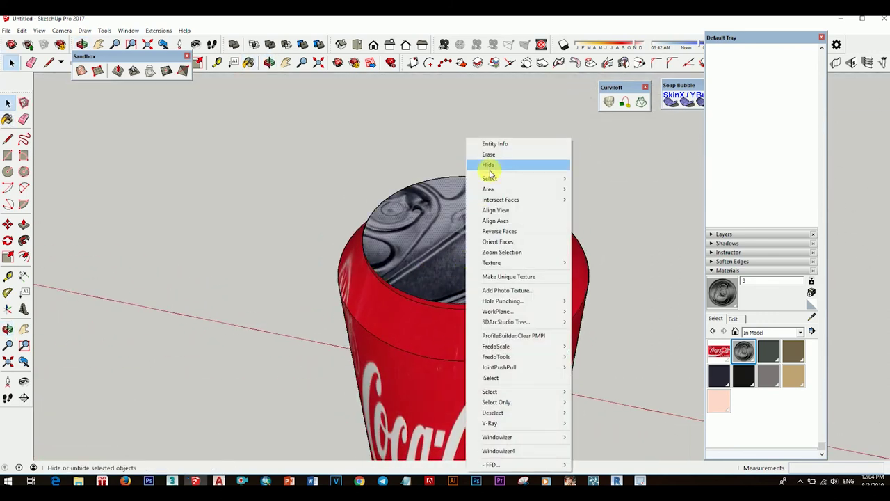
left_click(601, 265)
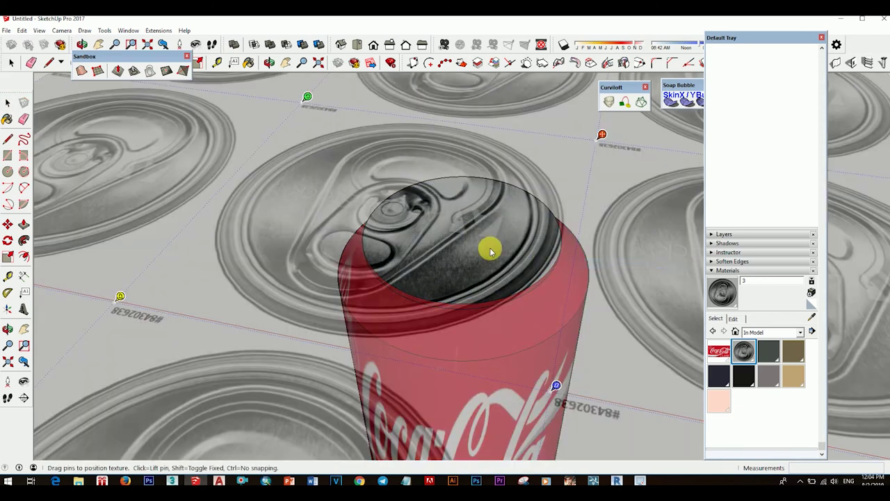
scroll(453, 301, "down", 2)
scroll(445, 263, "down", 2)
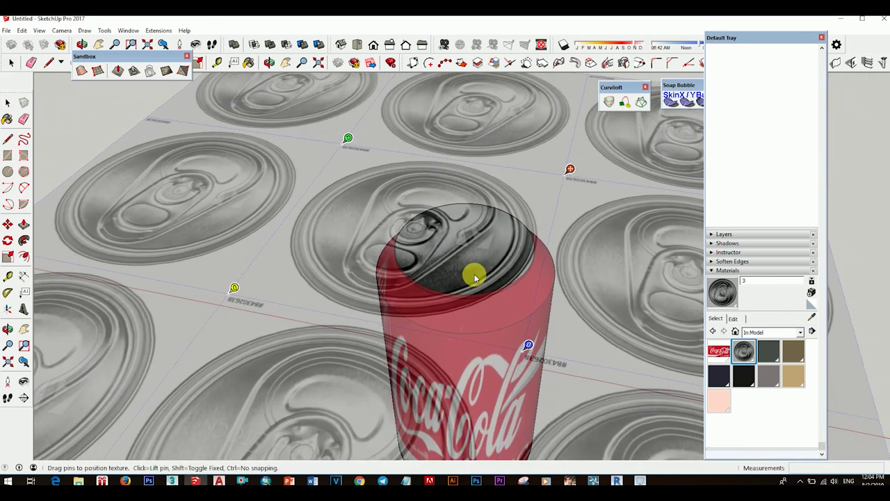
scroll(475, 274, "down", 3)
scroll(480, 284, "down", 2)
scroll(482, 285, "up", 2)
Rotate, scale, skew and nudge the tiled lid texture toward the can top with its pins.
middle_click_drag(411, 258, 477, 292)
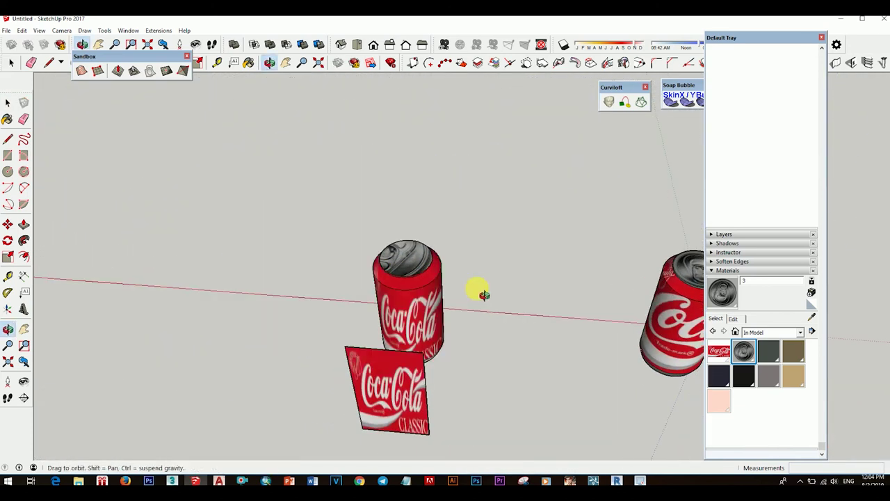
left_click_drag(354, 217, 380, 236)
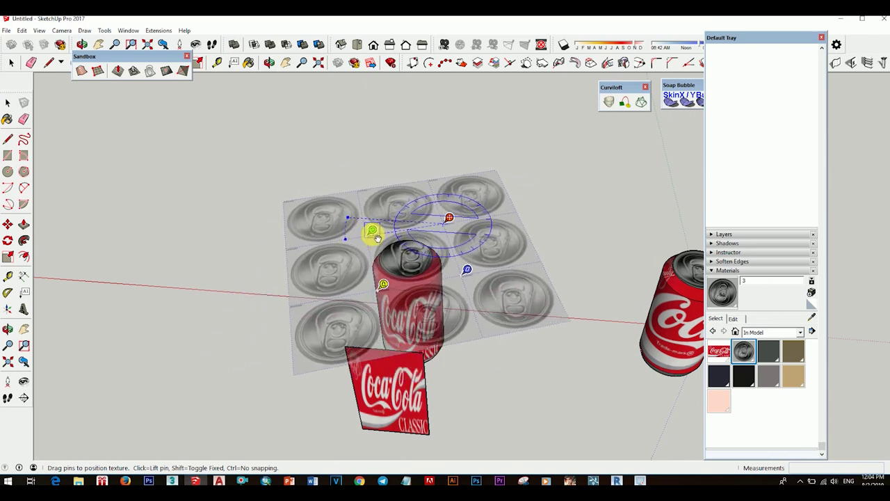
scroll(413, 270, "up", 3)
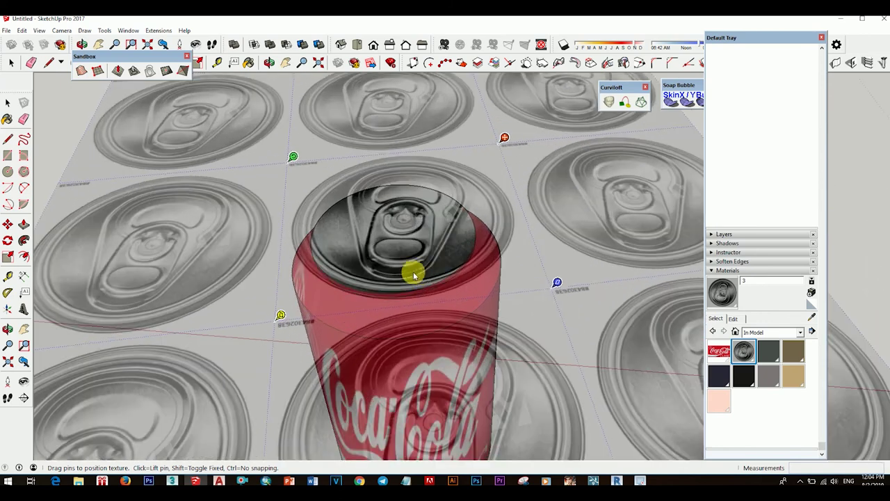
scroll(413, 271, "up", 3)
scroll(429, 298, "down", 2)
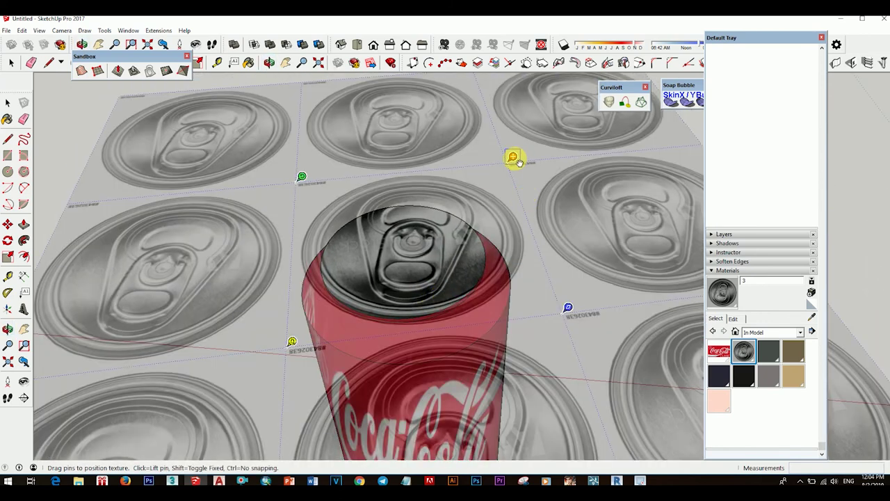
left_click_drag(518, 161, 522, 160)
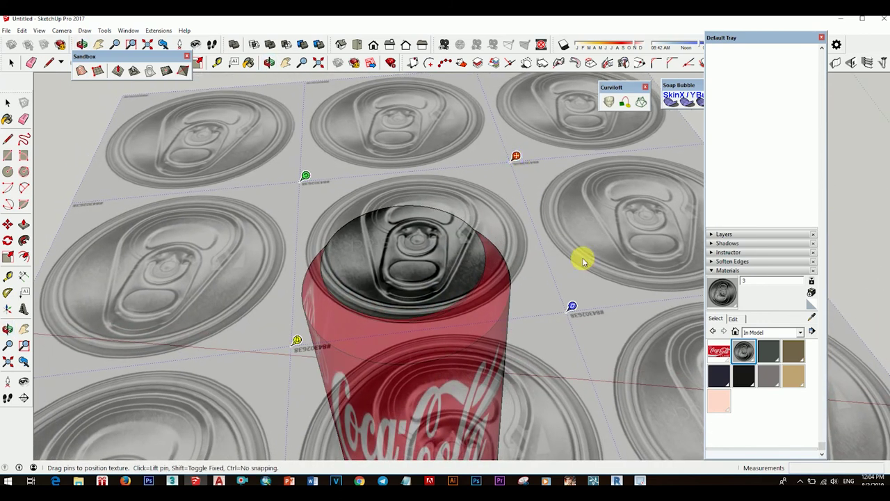
left_click_drag(573, 308, 569, 306)
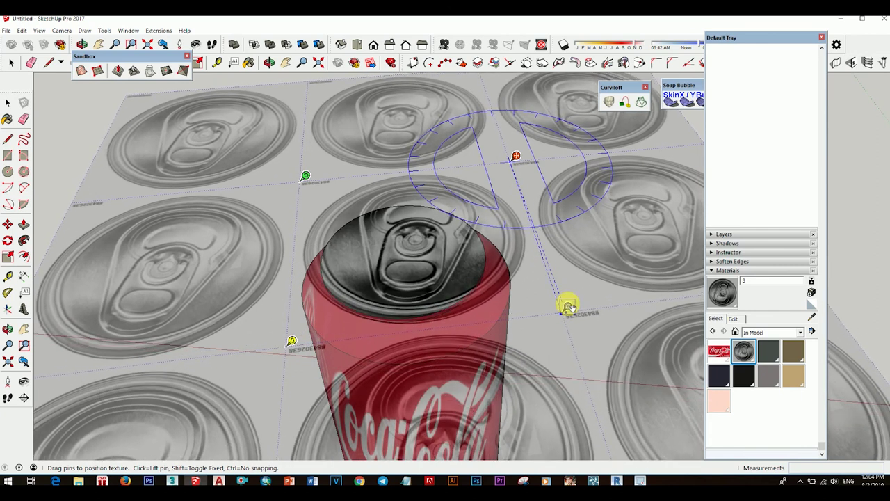
left_click_drag(283, 344, 308, 339)
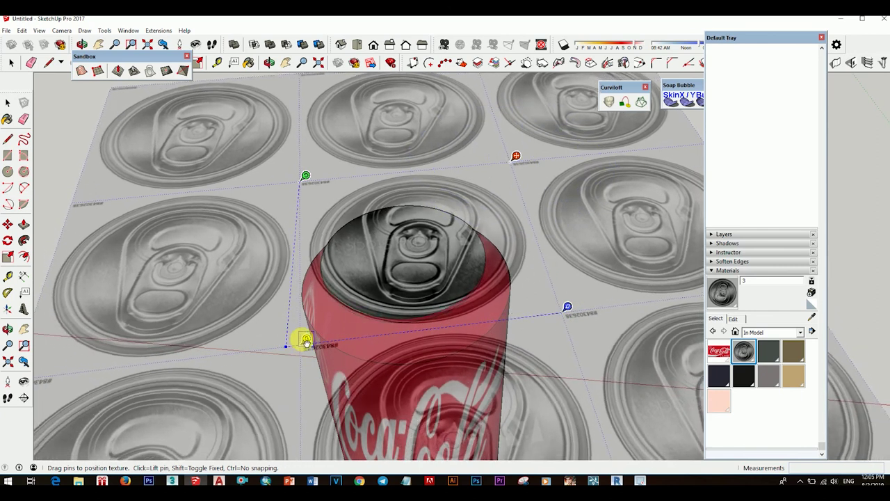
mouse_move(306, 175)
left_mouse_down()
mouse_move(318, 179)
mouse_move(300, 189)
left_mouse_up()
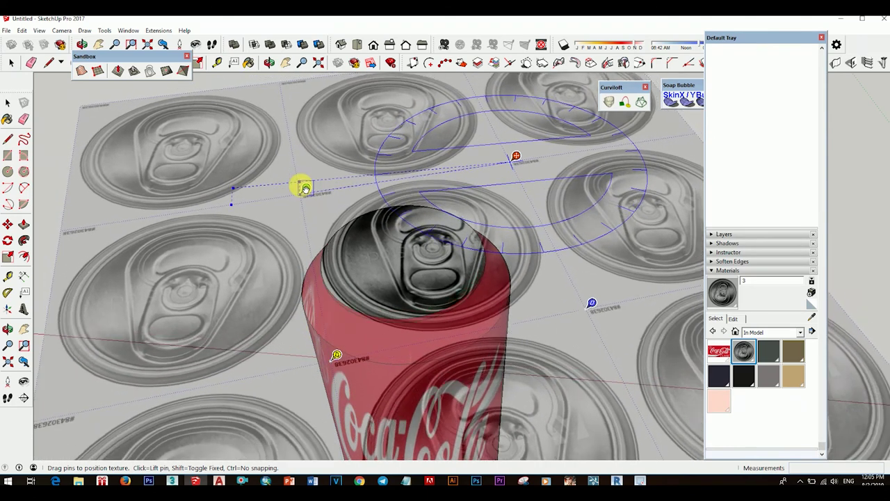
mouse_move(528, 157)
left_mouse_down()
mouse_move(513, 155)
mouse_move(506, 173)
mouse_move(486, 183)
left_mouse_up()
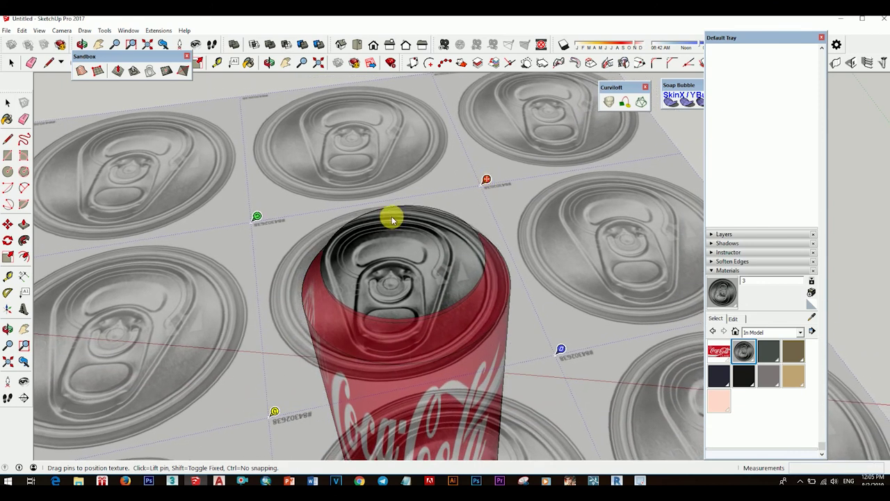
Shrink and centre one pull-tab image on the can top, distort it to the rim, and finish.
mouse_move(258, 221)
left_mouse_down()
mouse_move(309, 210)
mouse_move(319, 194)
left_mouse_up()
left_click_drag(489, 181, 488, 187)
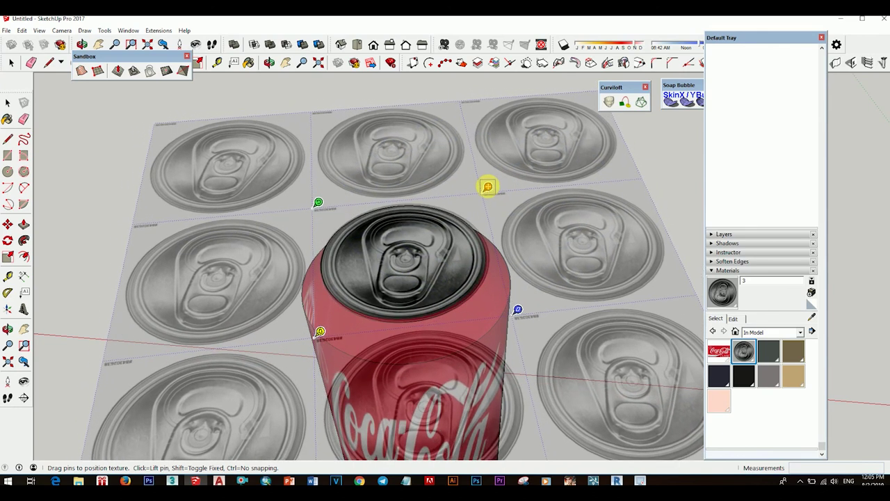
left_click_drag(318, 203, 328, 204)
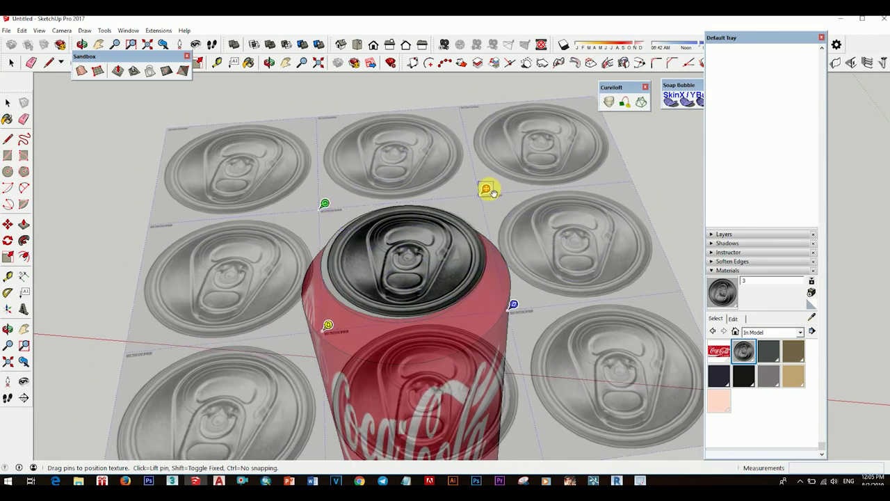
left_click_drag(498, 191, 490, 193)
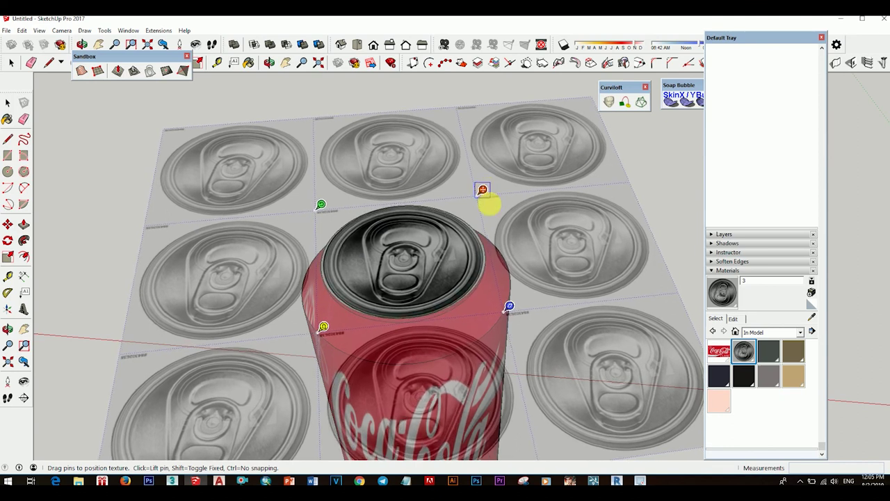
scroll(479, 285, "up", 3)
scroll(487, 351, "up", 2)
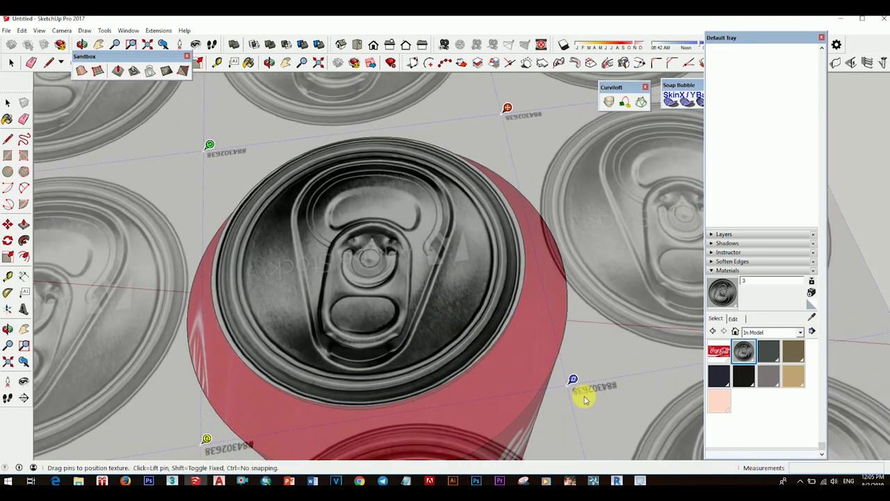
left_click_drag(581, 387, 585, 387)
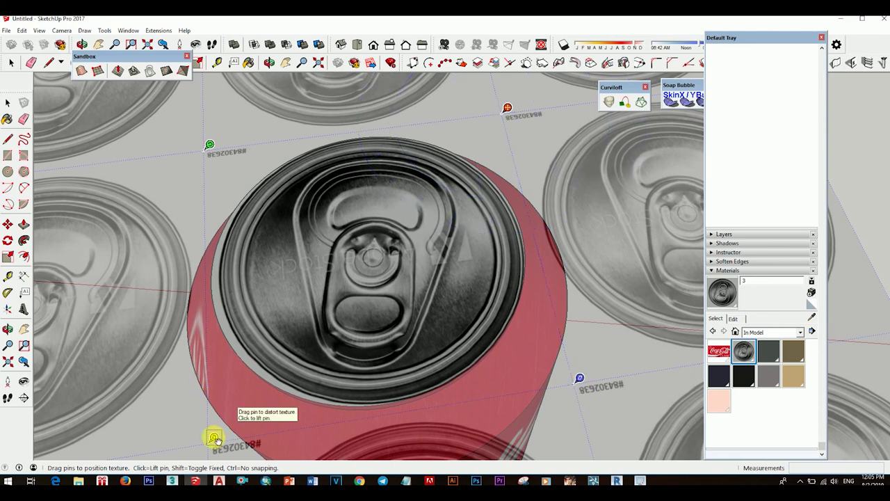
left_click_drag(214, 438, 200, 449)
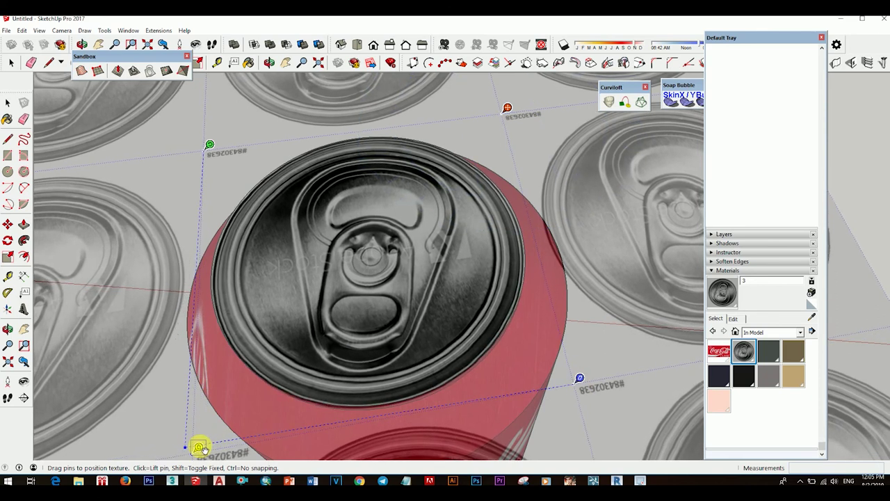
scroll(318, 292, "down", 3)
scroll(372, 290, "down", 2)
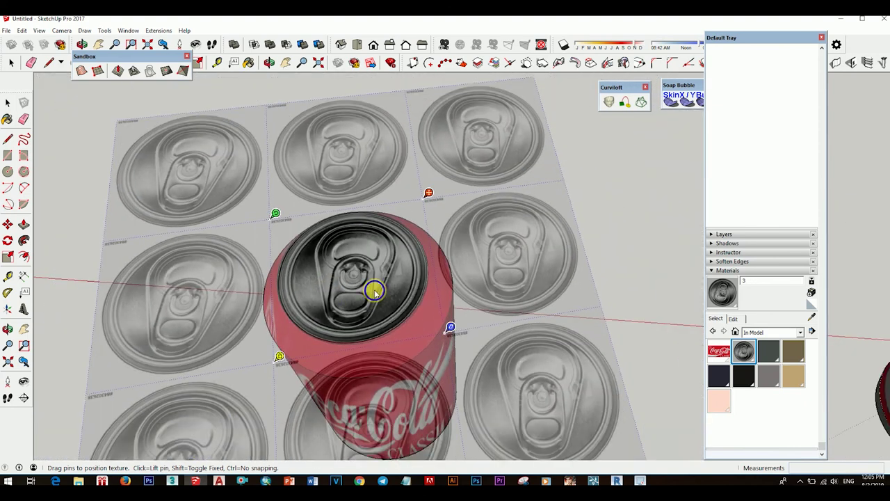
right_click(376, 289)
left_click(432, 297)
Orbit around the can to inspect the repositioned lid and its side.
mouse_move(322, 278)
middle_mouse_down()
mouse_move(443, 314)
mouse_move(264, 265)
middle_mouse_up()
scroll(405, 207, "up", 3)
scroll(406, 207, "up", 2)
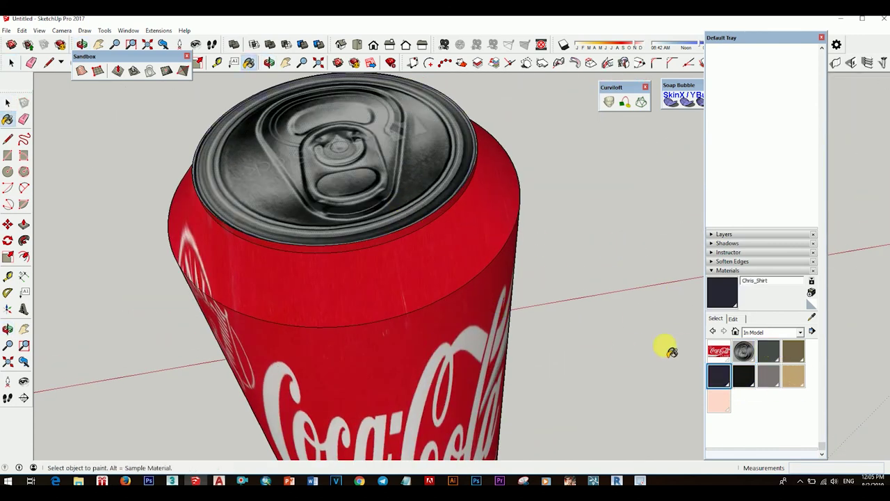
middle_click_drag(487, 292, 348, 233)
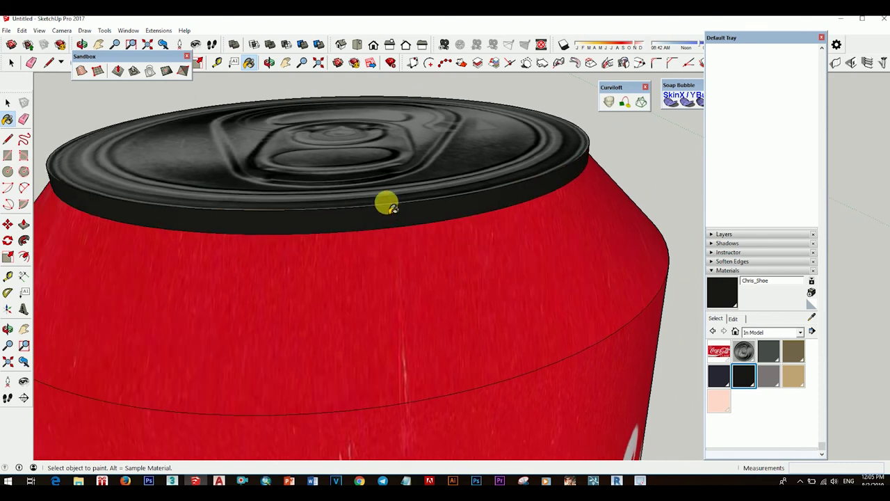
scroll(348, 222, "down", 3)
scroll(352, 205, "down", 2)
Erase the small grey panel beside the cans.
middle_click_drag(354, 202, 416, 284)
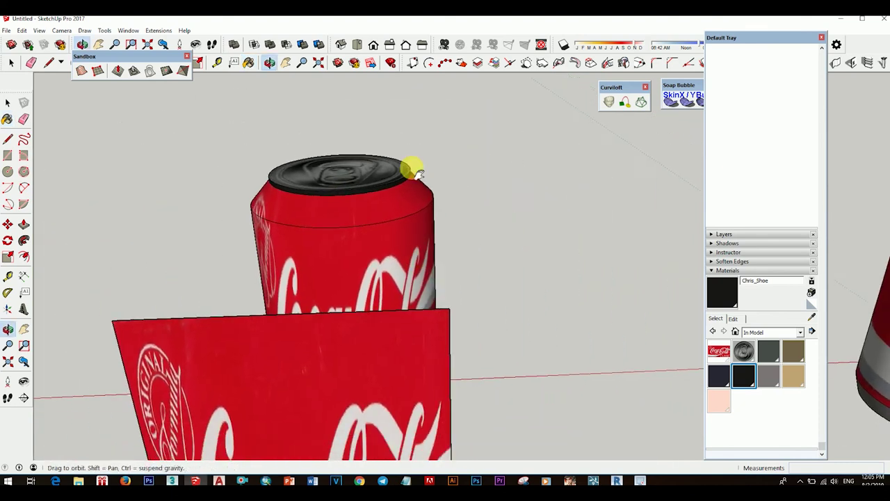
scroll(457, 362, "up", 2)
mouse_move(457, 362)
middle_mouse_down()
mouse_move(360, 222)
mouse_move(436, 334)
mouse_move(415, 265)
mouse_move(434, 236)
mouse_move(522, 372)
mouse_move(338, 153)
mouse_move(431, 211)
mouse_move(377, 204)
mouse_move(358, 239)
mouse_move(338, 218)
mouse_move(492, 298)
mouse_move(471, 322)
mouse_move(501, 228)
middle_mouse_up()
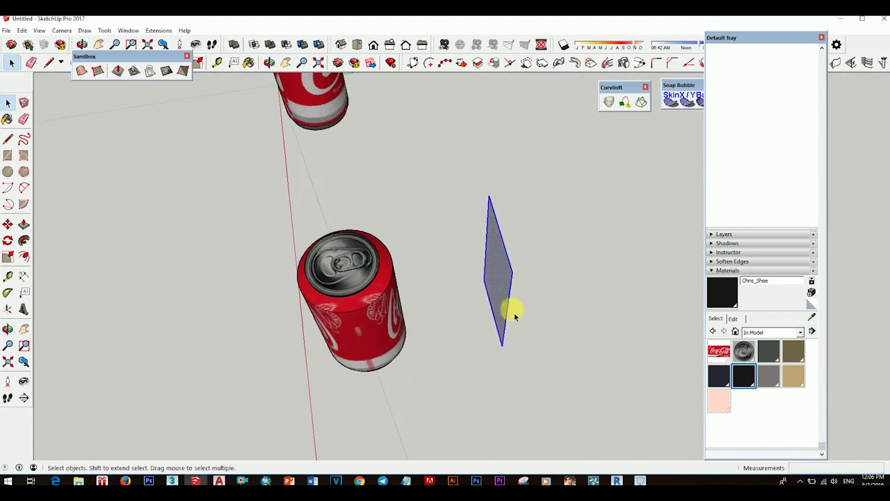
right_click(501, 292)
left_click(523, 139)
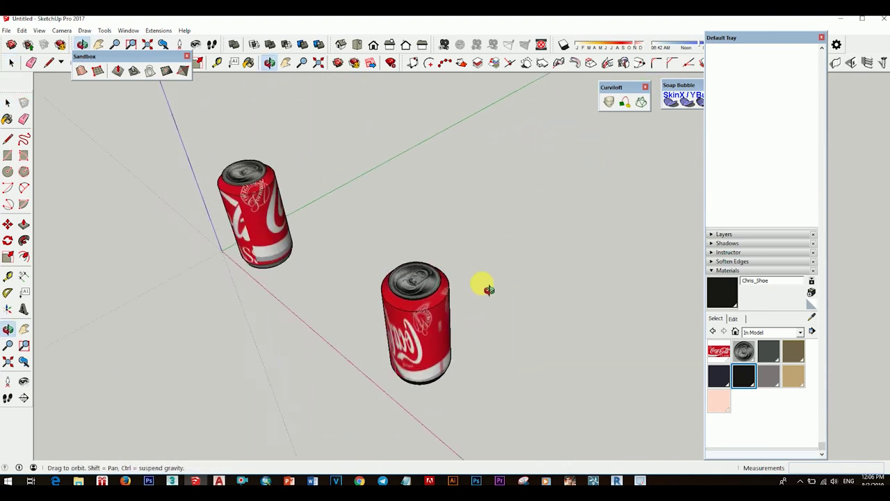